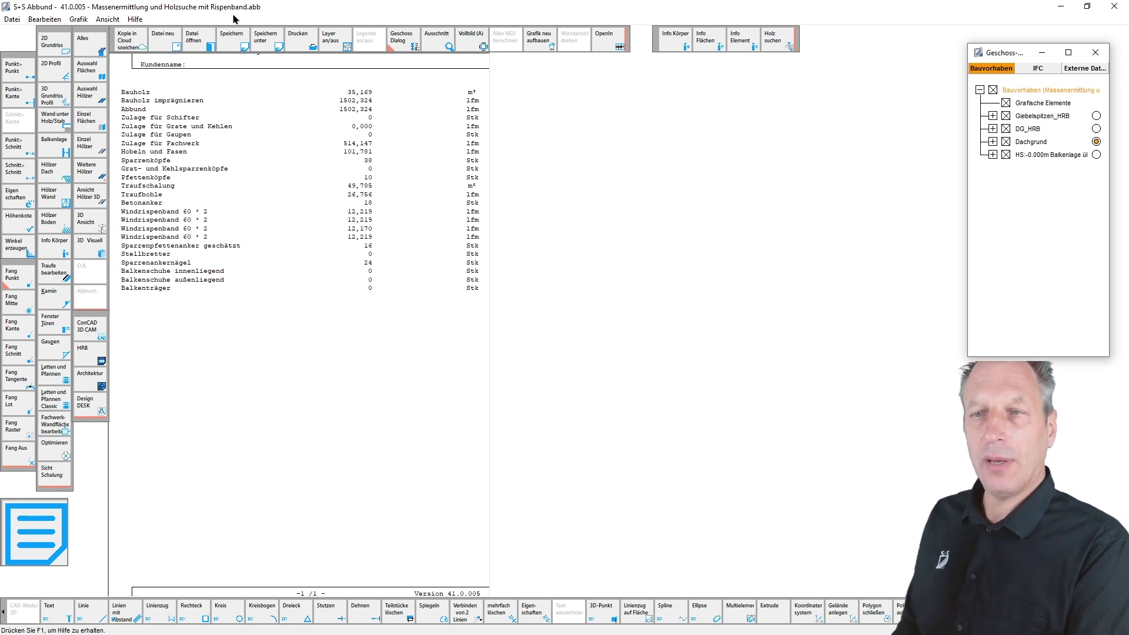
- Preview the project-wide Holzrahmenbau material list for all walls and all timbers as text
left_click(108, 19)
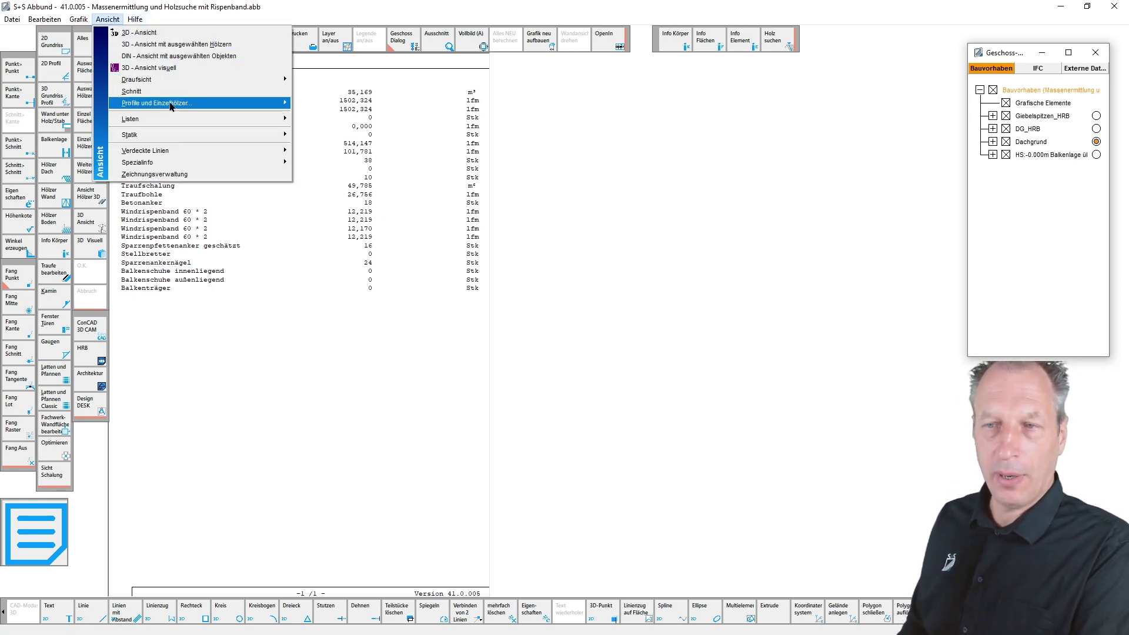
mouse_move(174, 121)
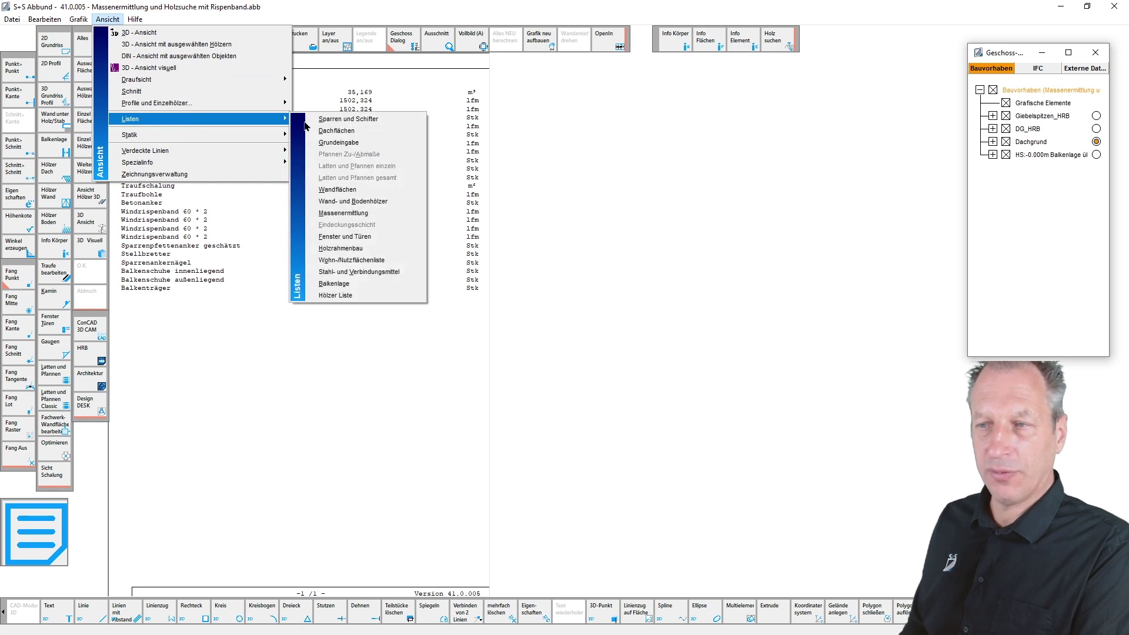
left_click(370, 249)
left_click_drag(565, 170, 310, 131)
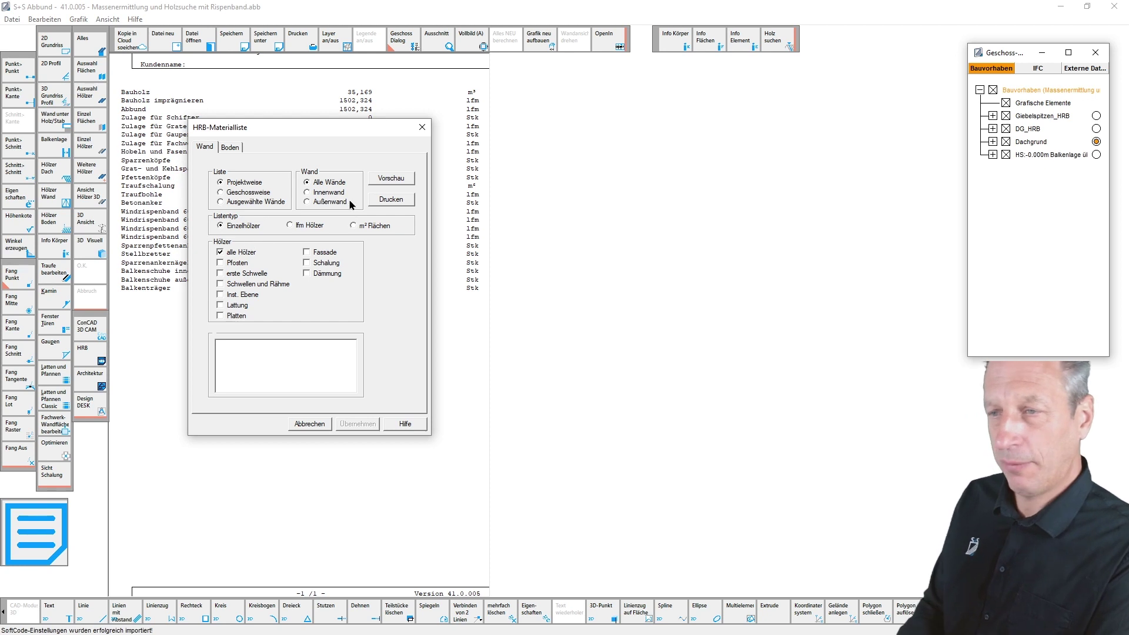
left_click(383, 182)
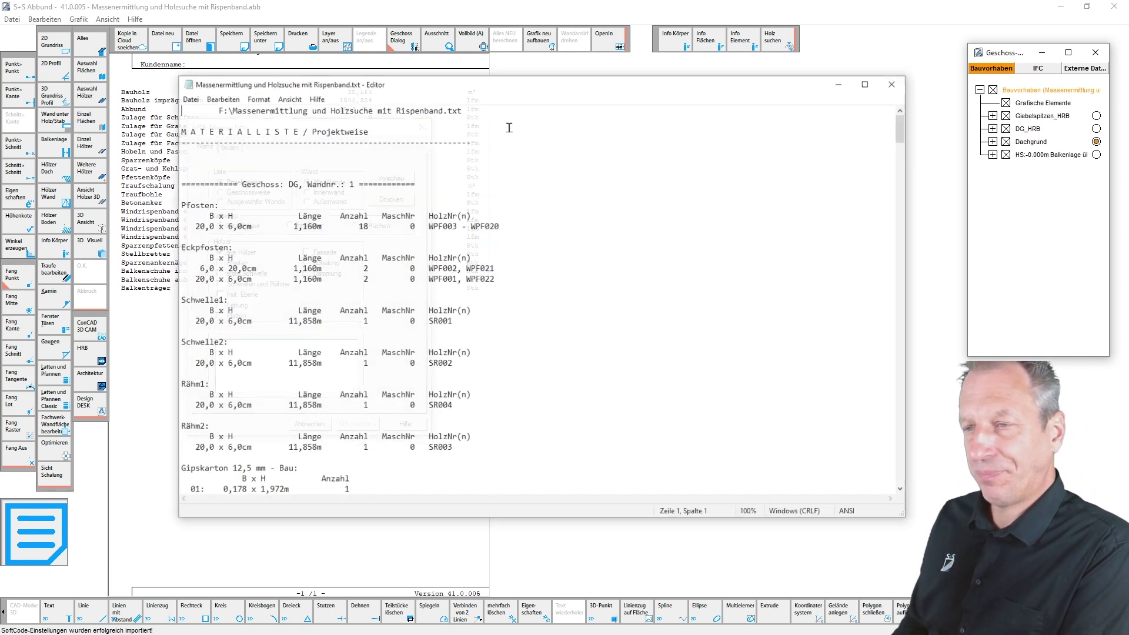
- Maximize the Editor list window and scroll down to DG wall 1's board entries
left_click(868, 83)
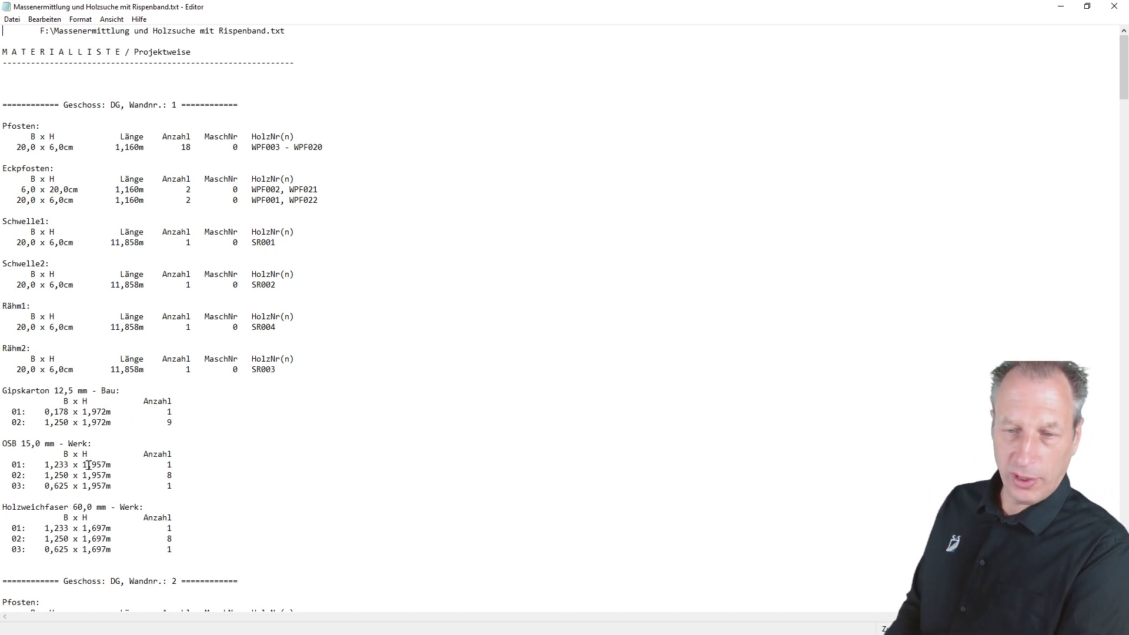
scroll(75, 499, "down", 2)
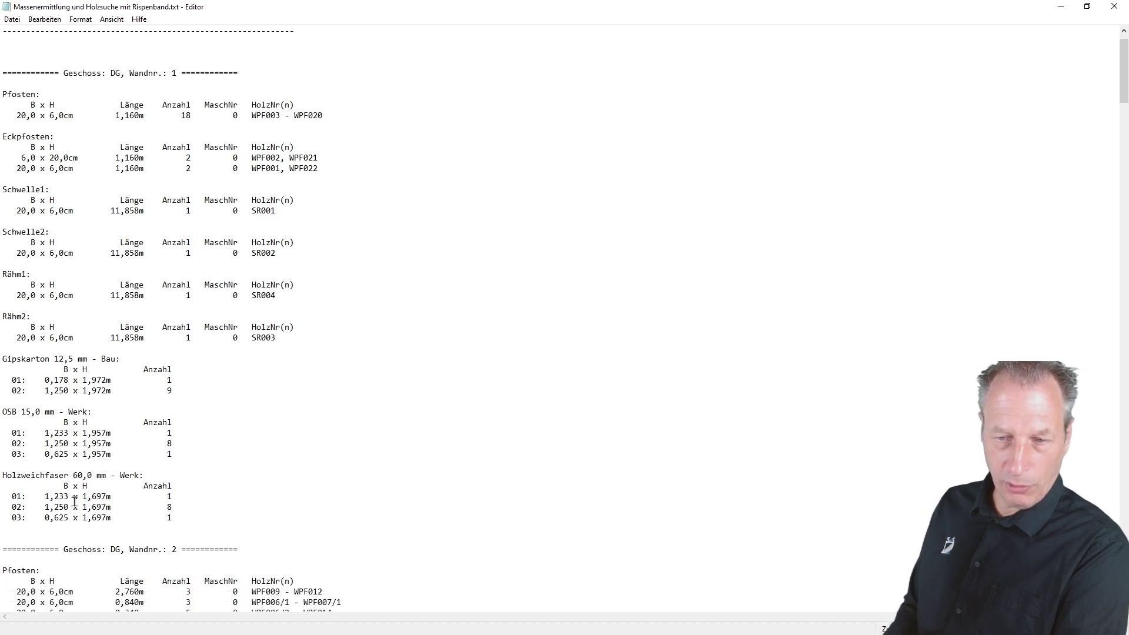
scroll(75, 501, "down", 1)
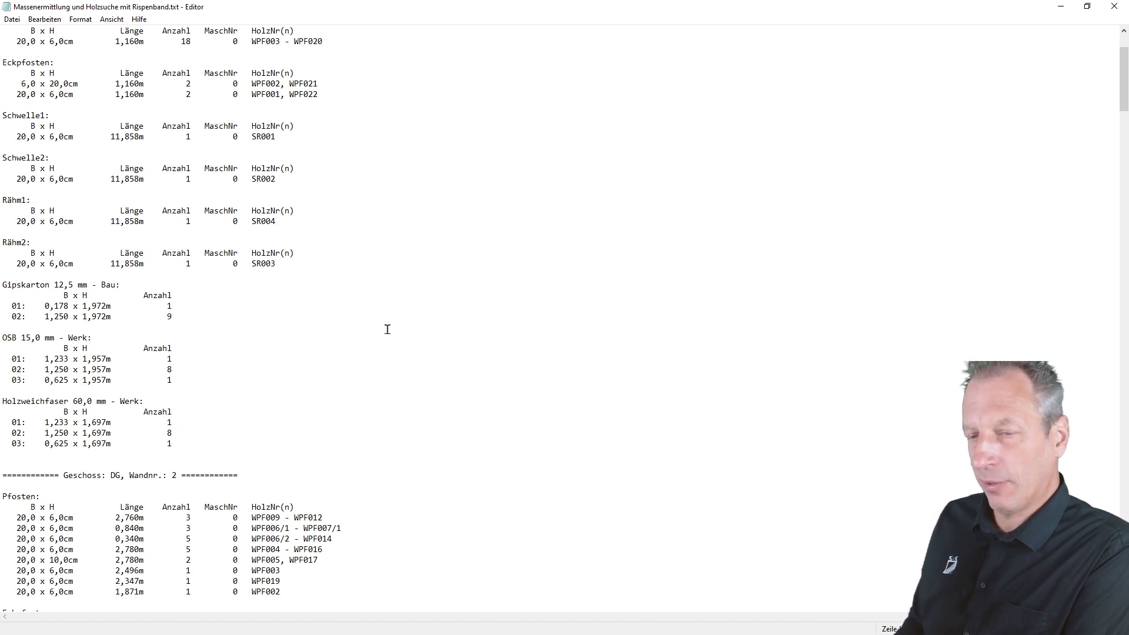
scroll(561, 338, "down", 1)
scroll(563, 341, "down", 9)
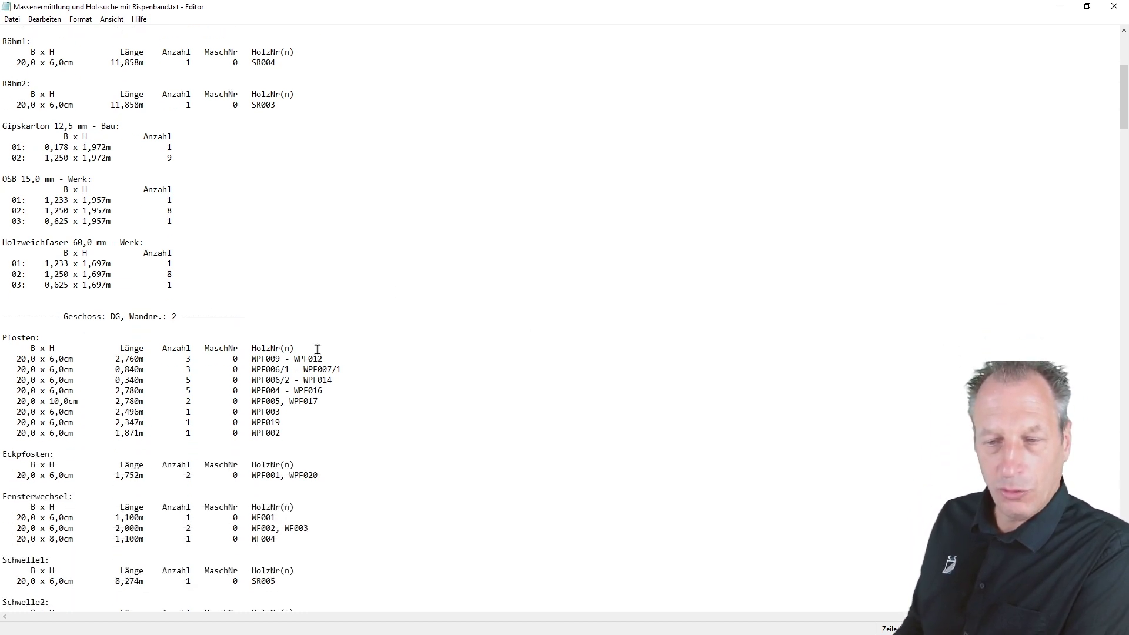
scroll(140, 340, "down", 2)
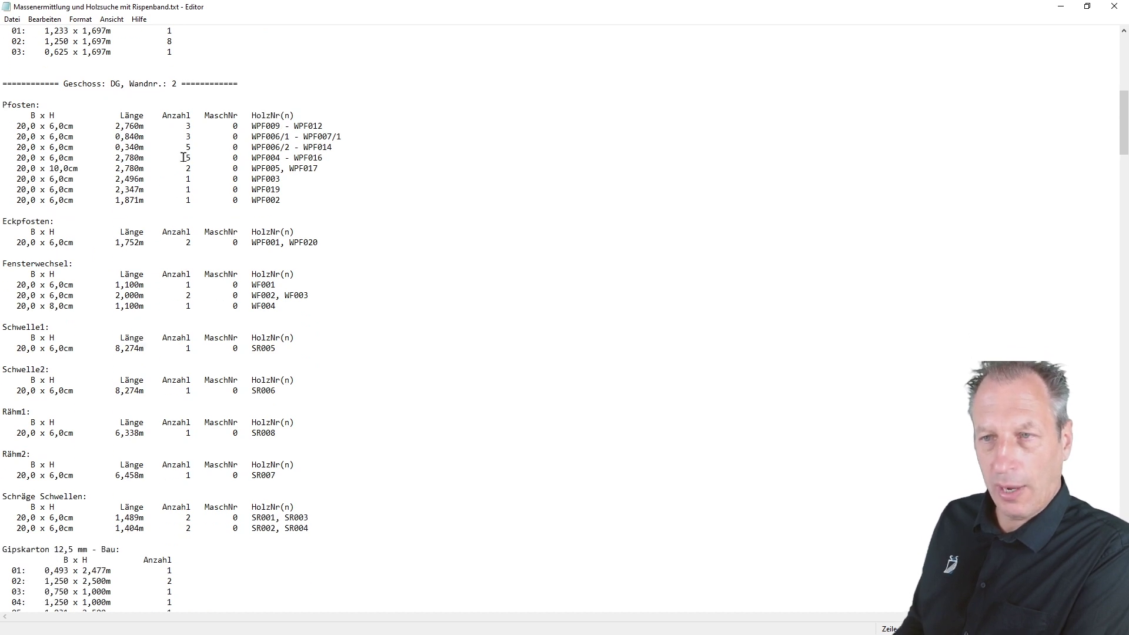
scroll(178, 167, "down", 6)
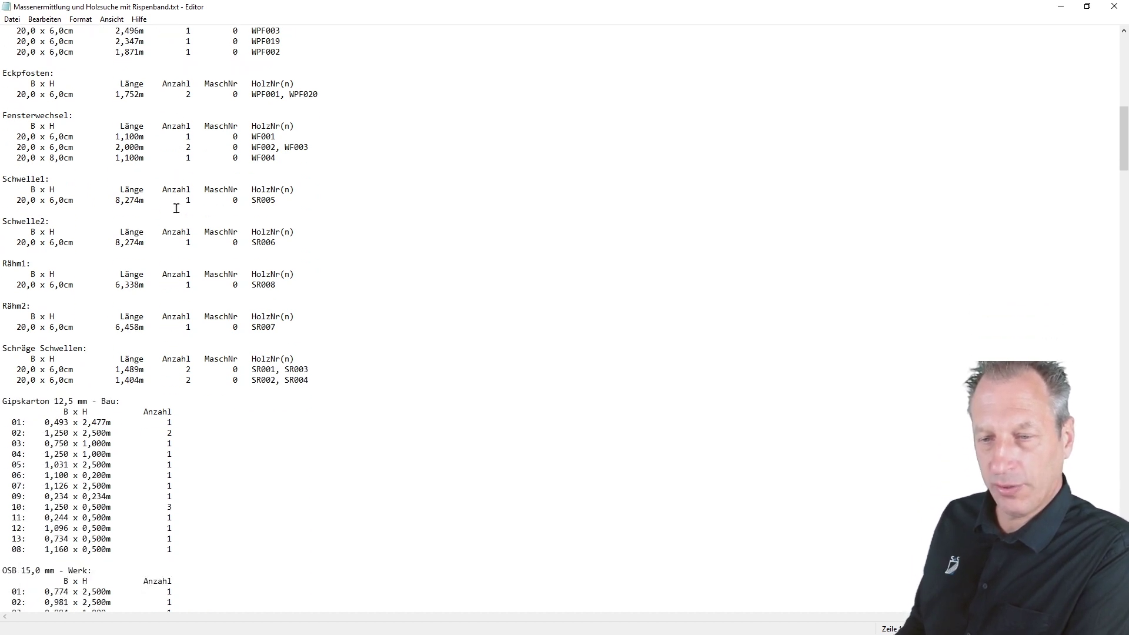
left_click_drag(1121, 157, 1127, 555)
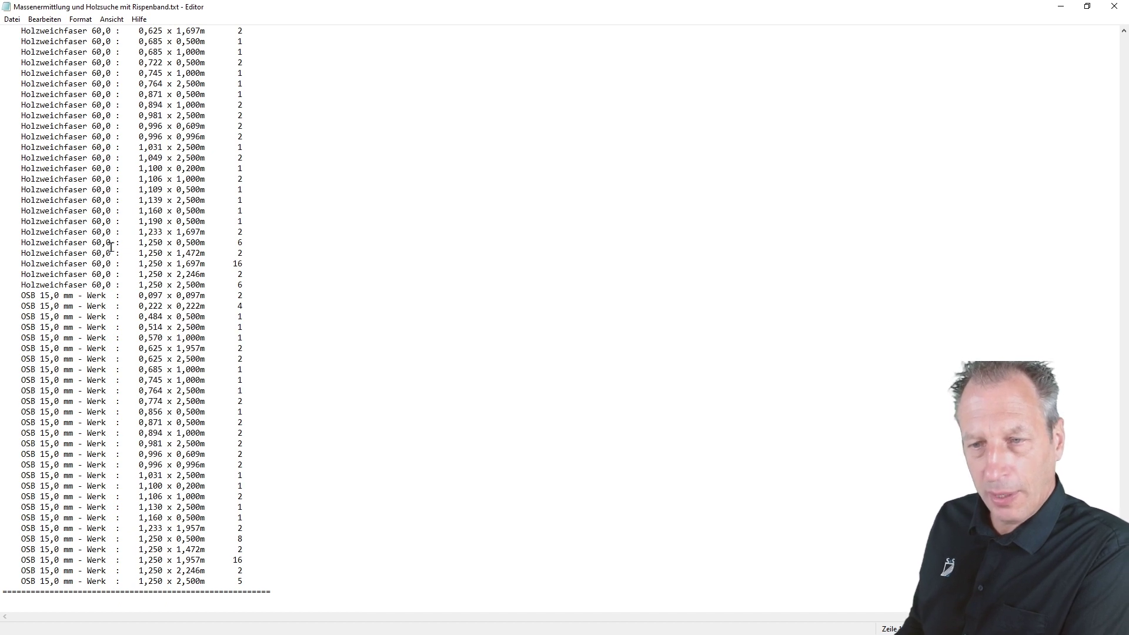
scroll(112, 247, "up", 11)
scroll(111, 253, "up", 4)
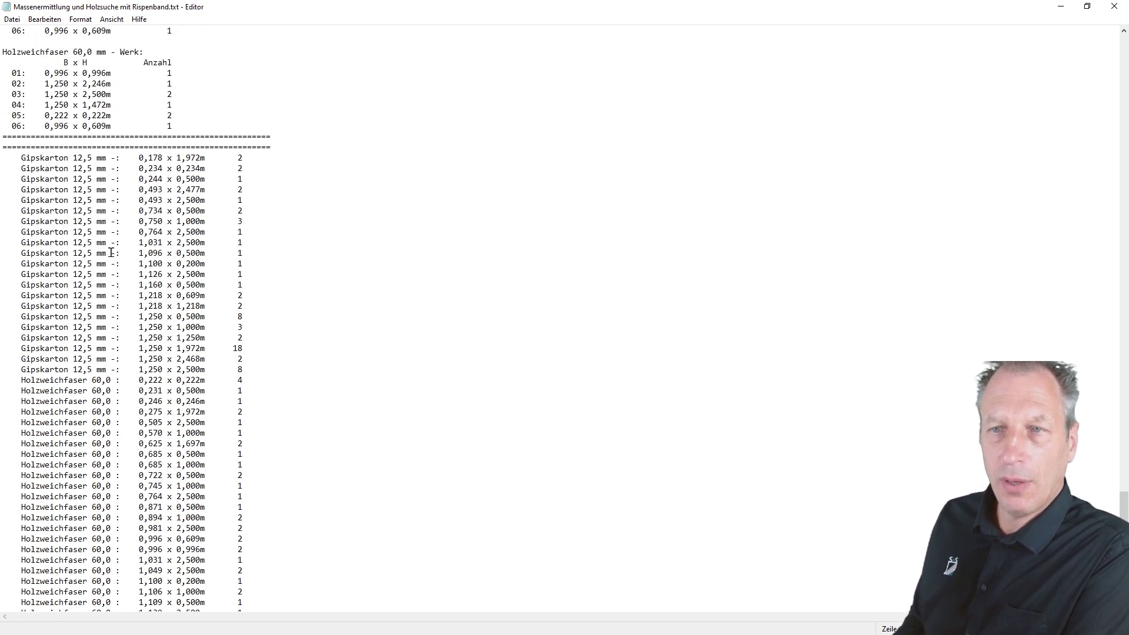
- Look through the Editor's Datei menu, then return to the list text
left_click(11, 21)
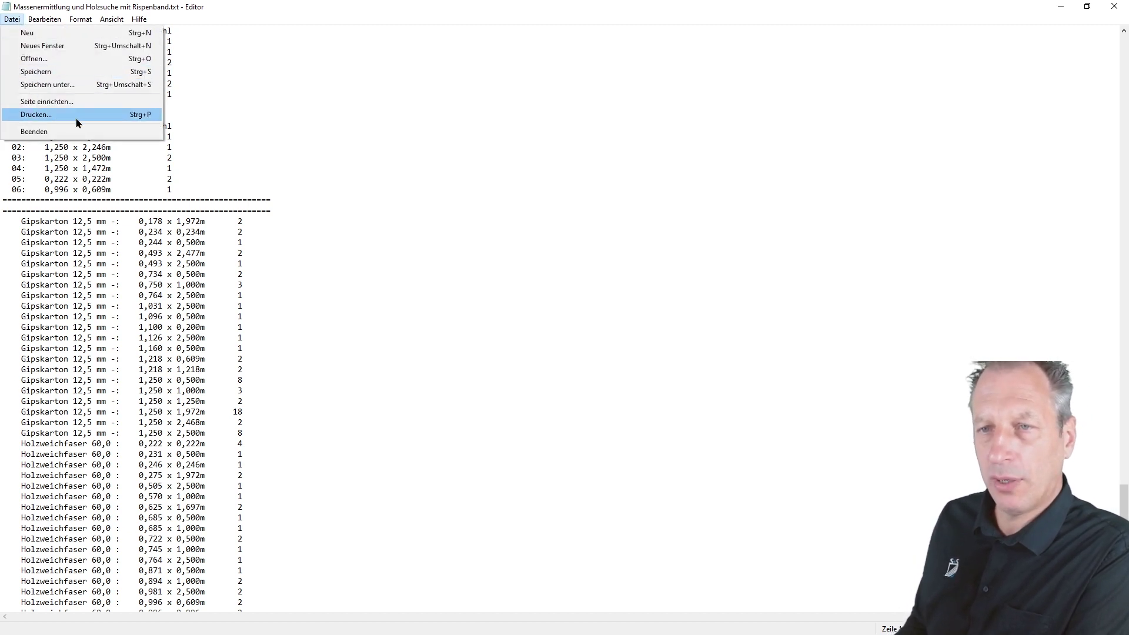
mouse_move(44, 25)
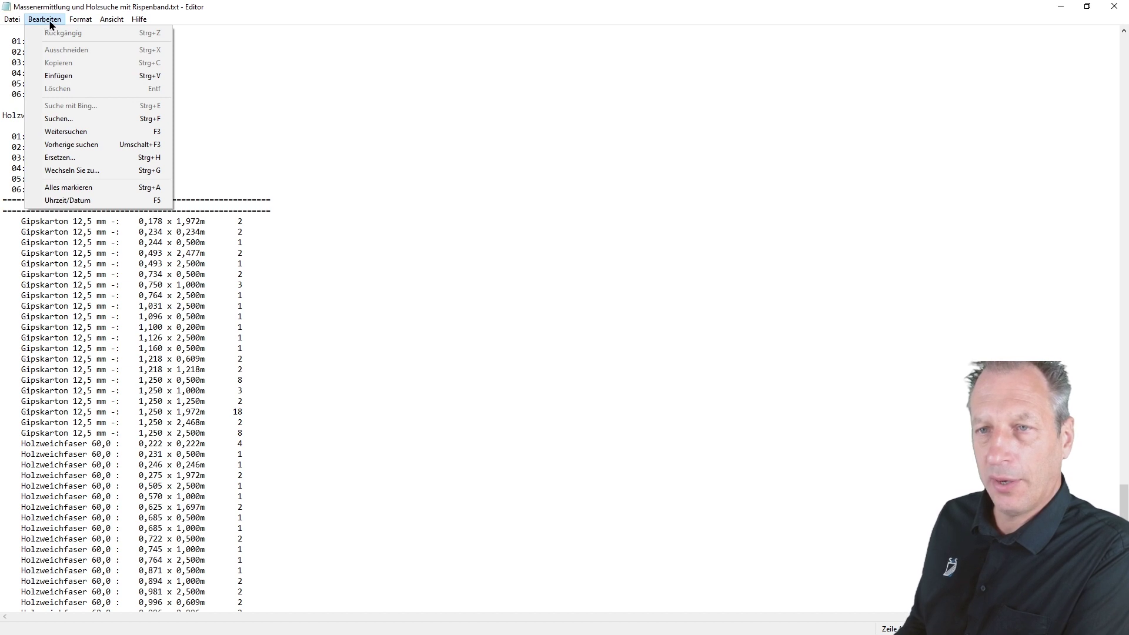
left_click(477, 186)
- Change the Gipskarton 1,100 x 0,200m panel count from 1 to 3 and close Editor
double_click(203, 326)
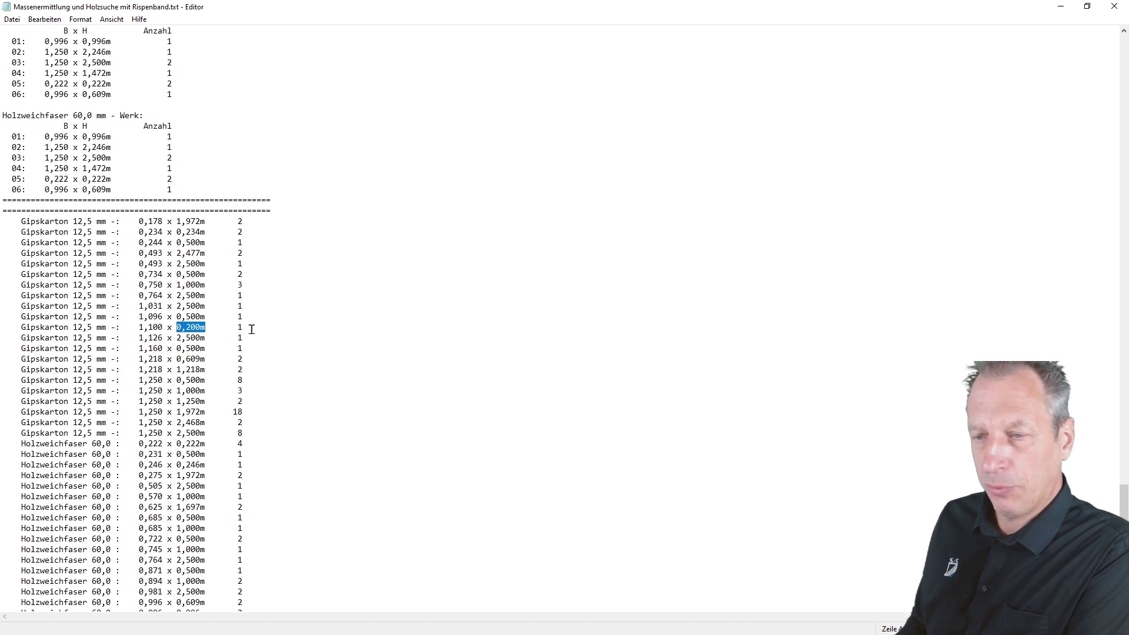
left_click_drag(252, 328, 232, 328)
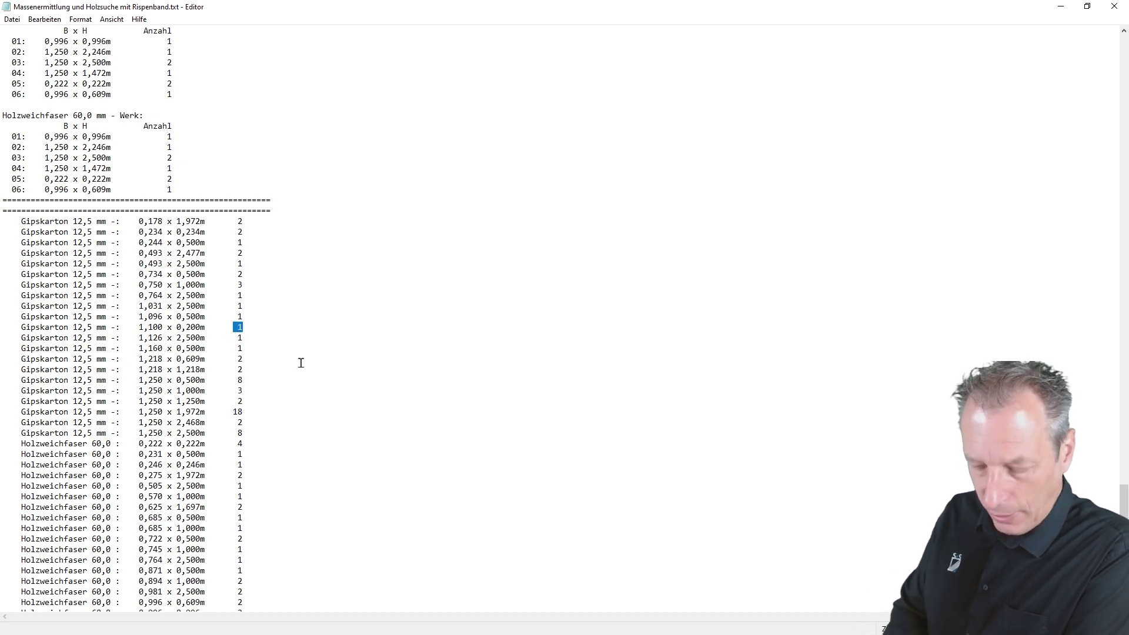
type("3")
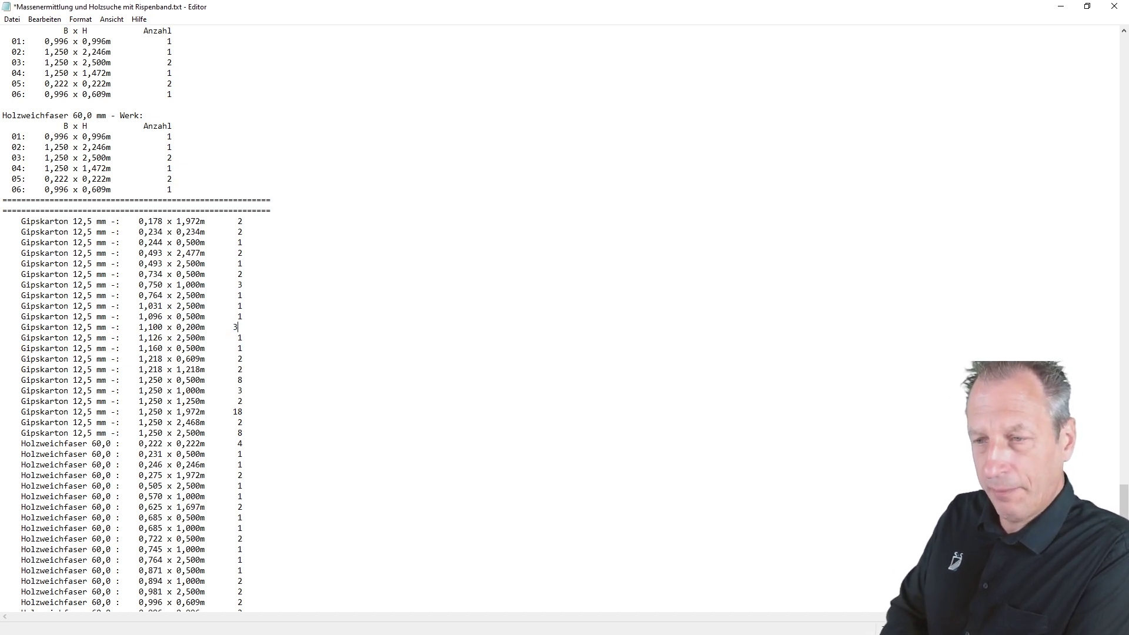
key("Return")
key("BackSpace")
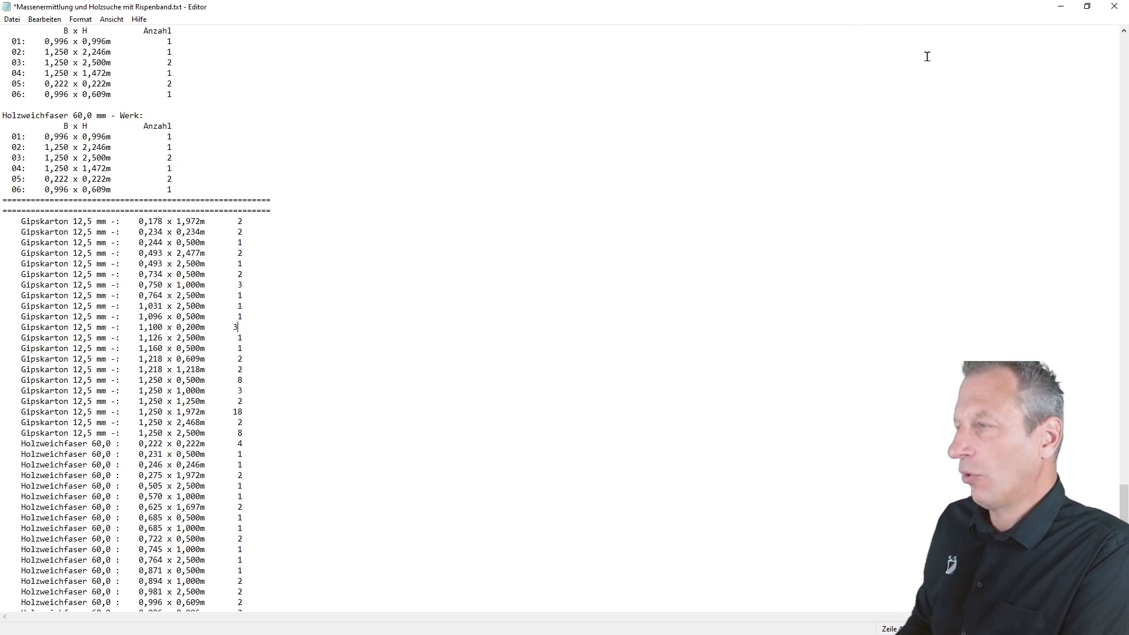
left_click(1113, 7)
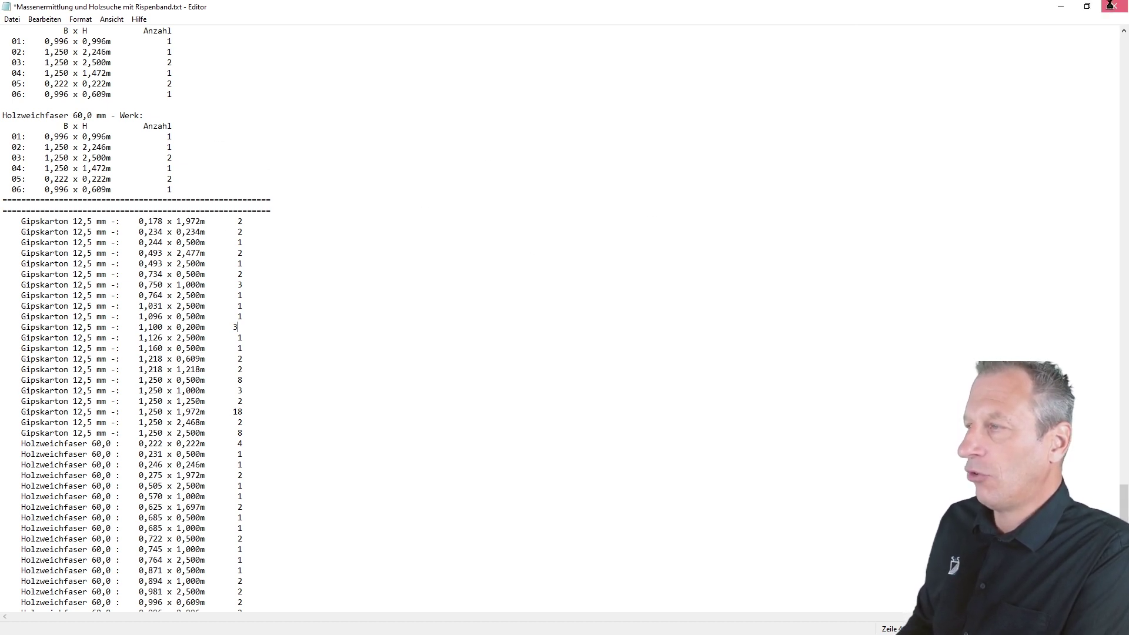
- Discard the list edits, close the HRB settings, and generate the Wand- und Bodenhölzer report
left_click(565, 336)
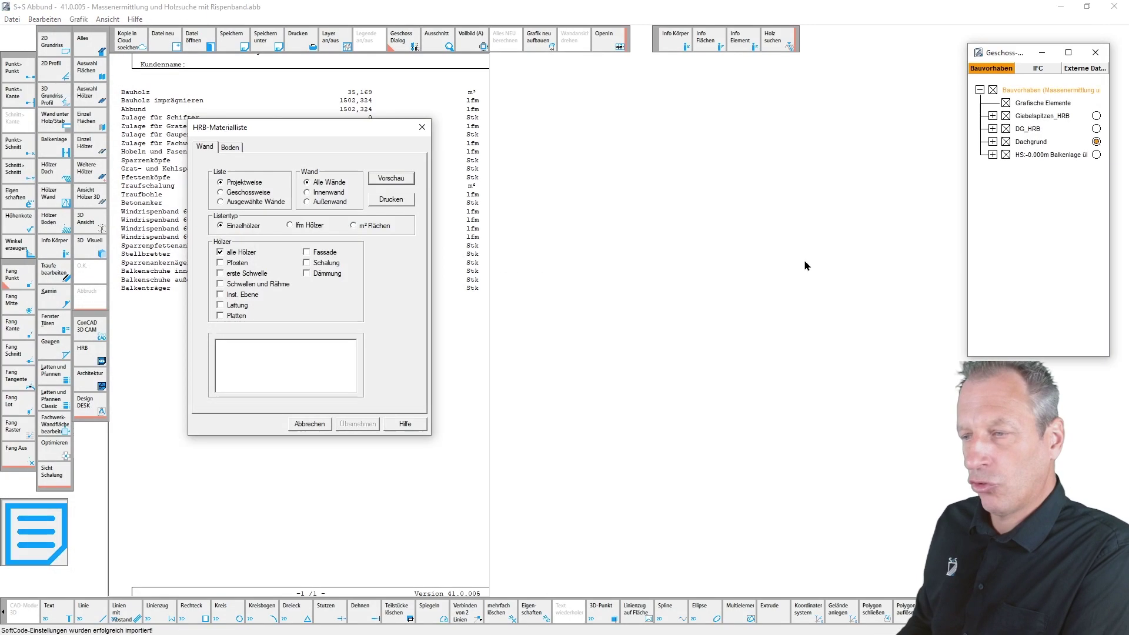
left_click(422, 127)
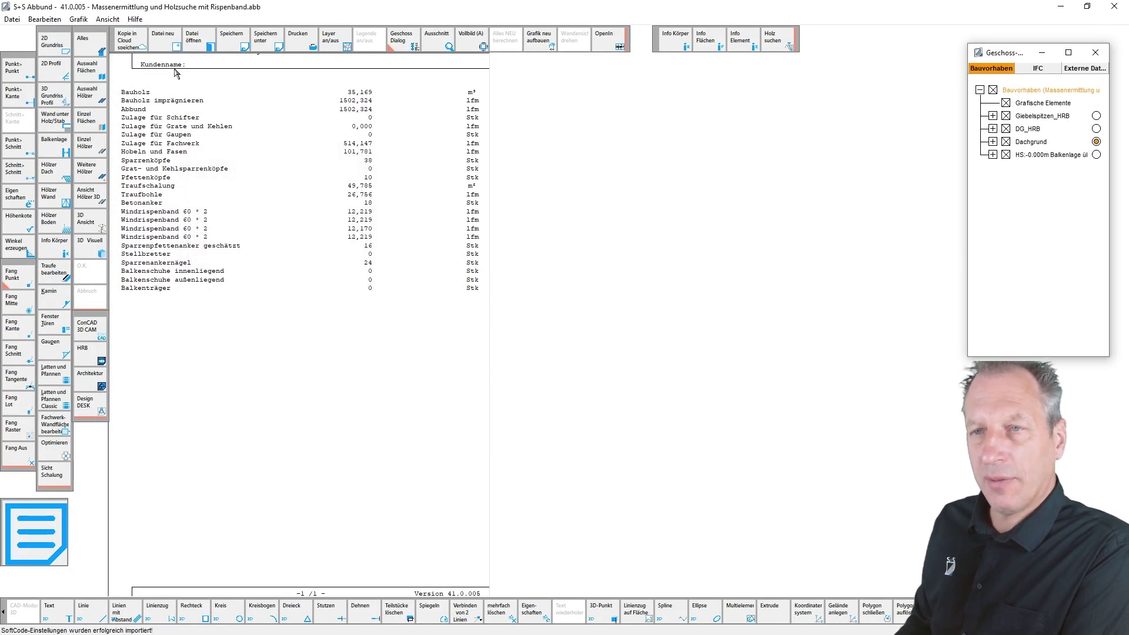
left_click(108, 20)
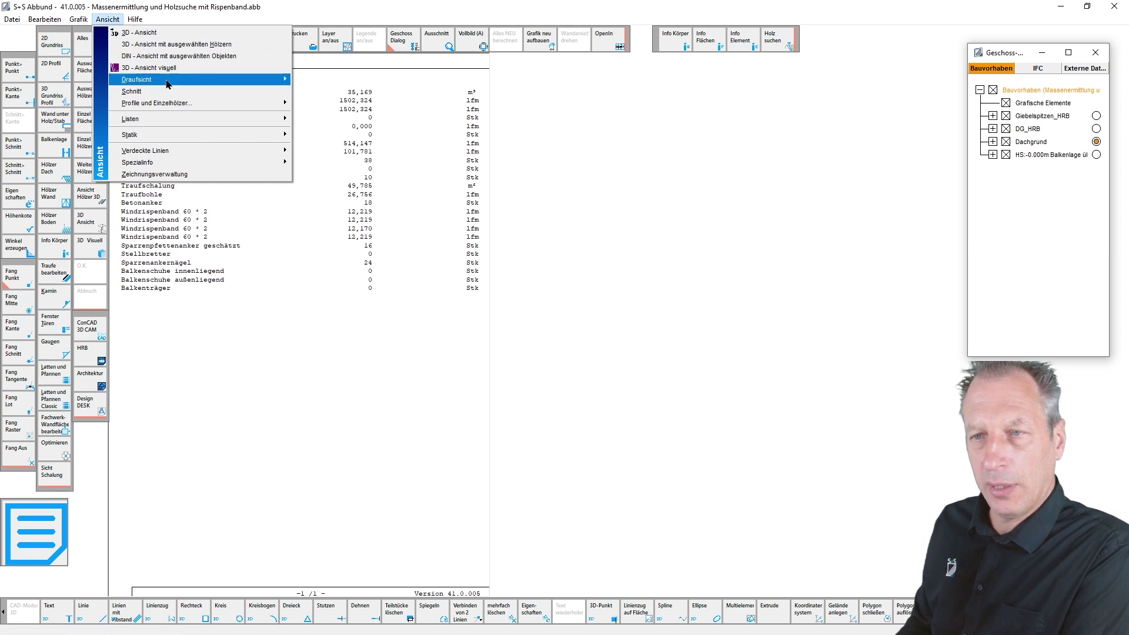
mouse_move(194, 119)
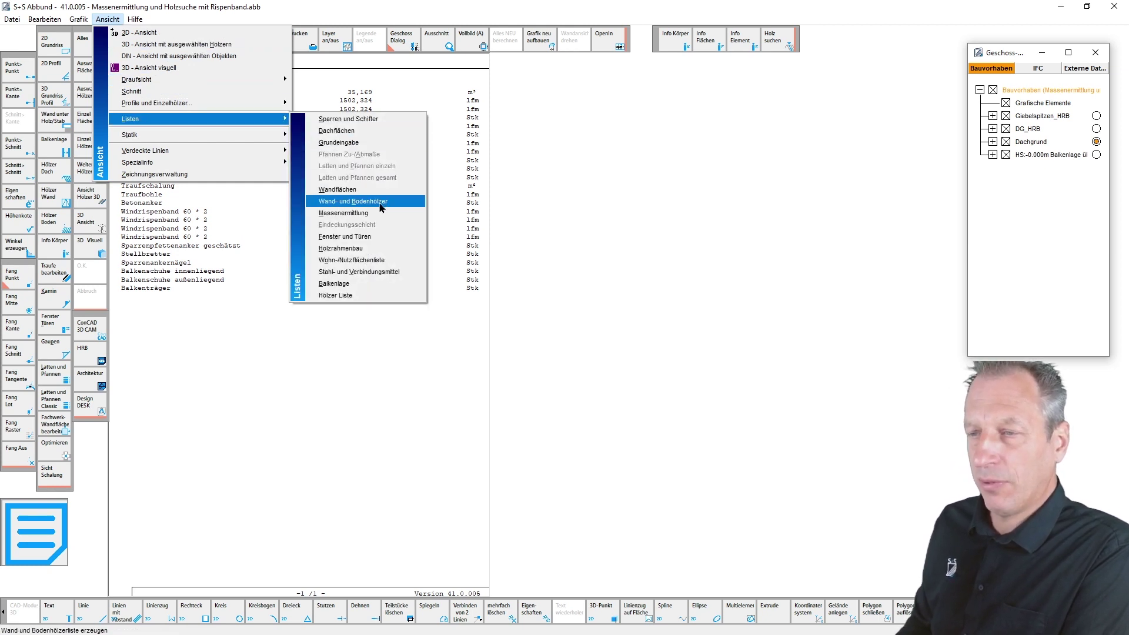
left_click(380, 202)
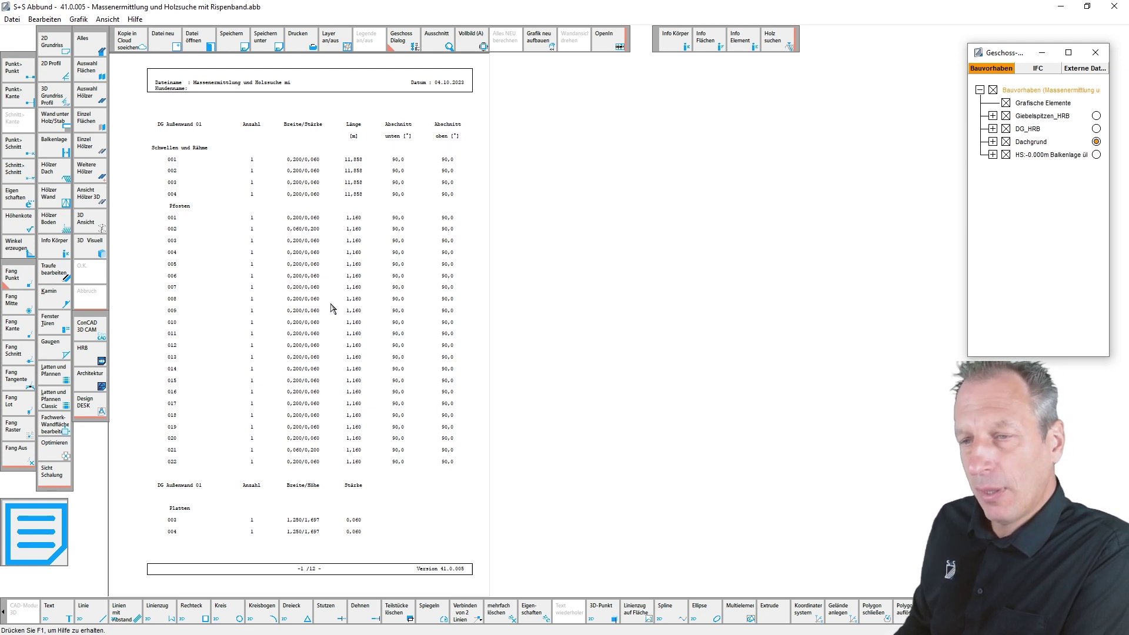
- Scroll the wall and floor timber report preview forward to page 10 of 12
scroll(332, 304, "up", 1)
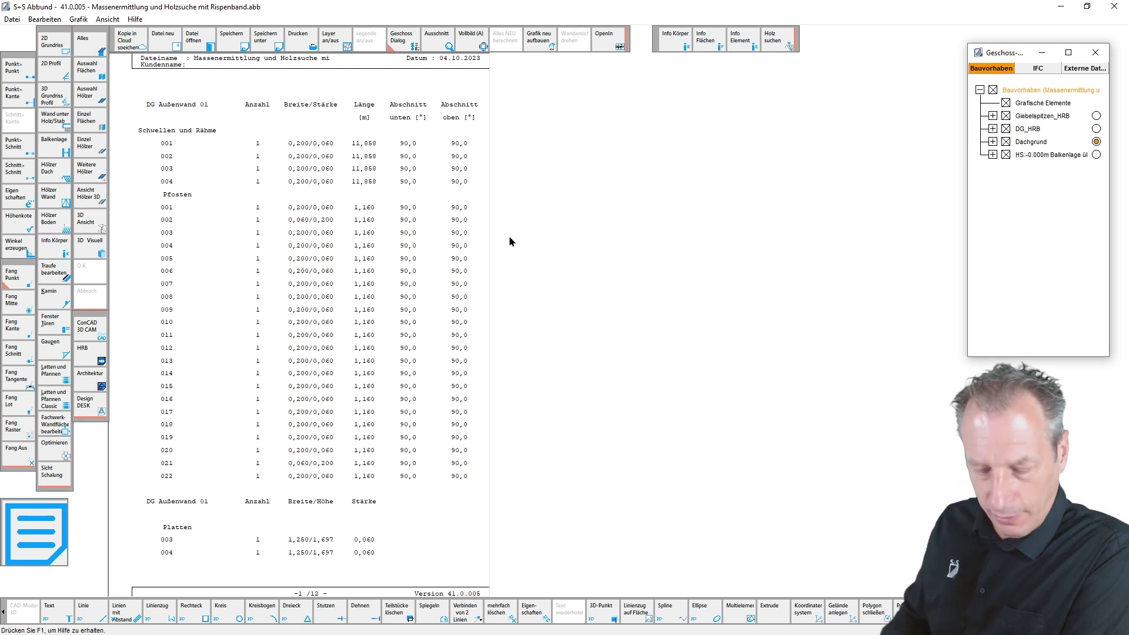
scroll(510, 237, "down", 1)
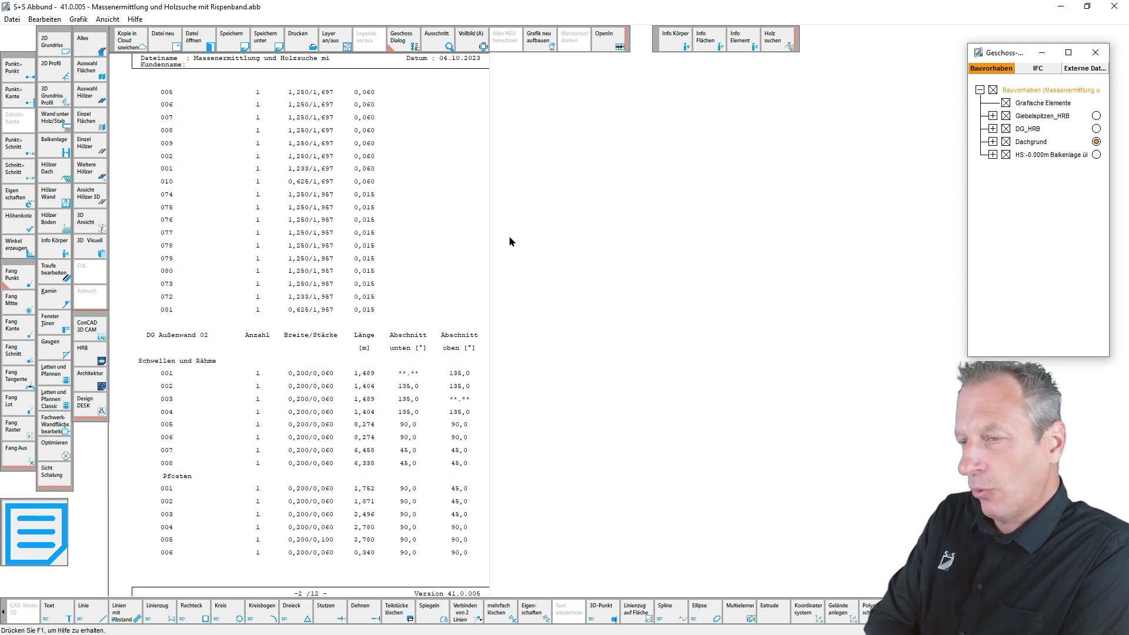
scroll(510, 238, "down", 1)
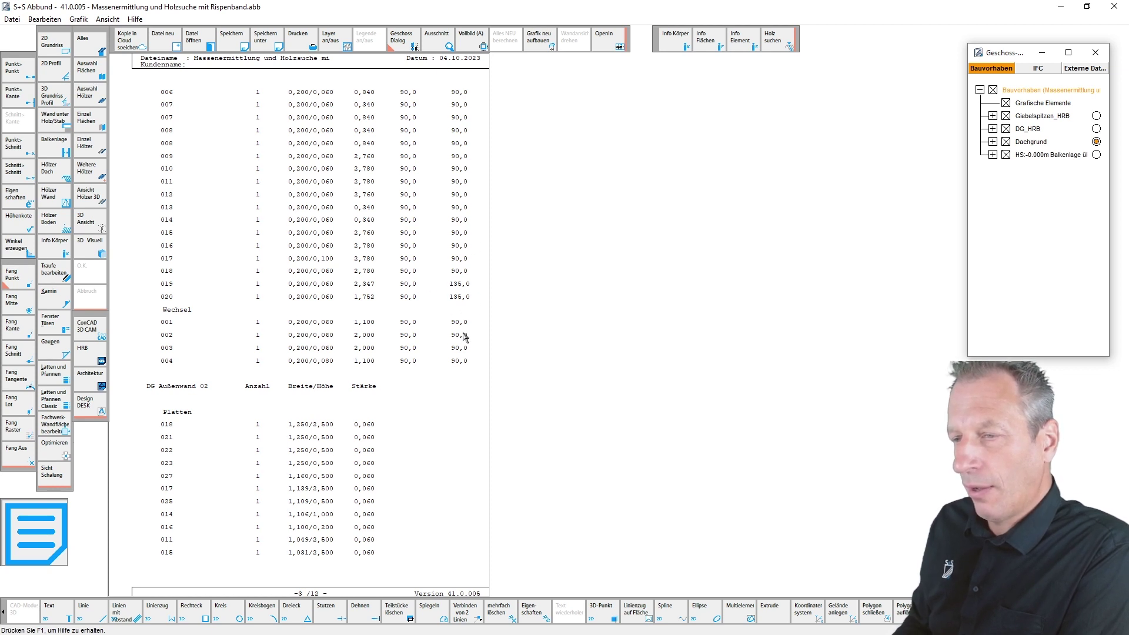
scroll(358, 374, "down", 2)
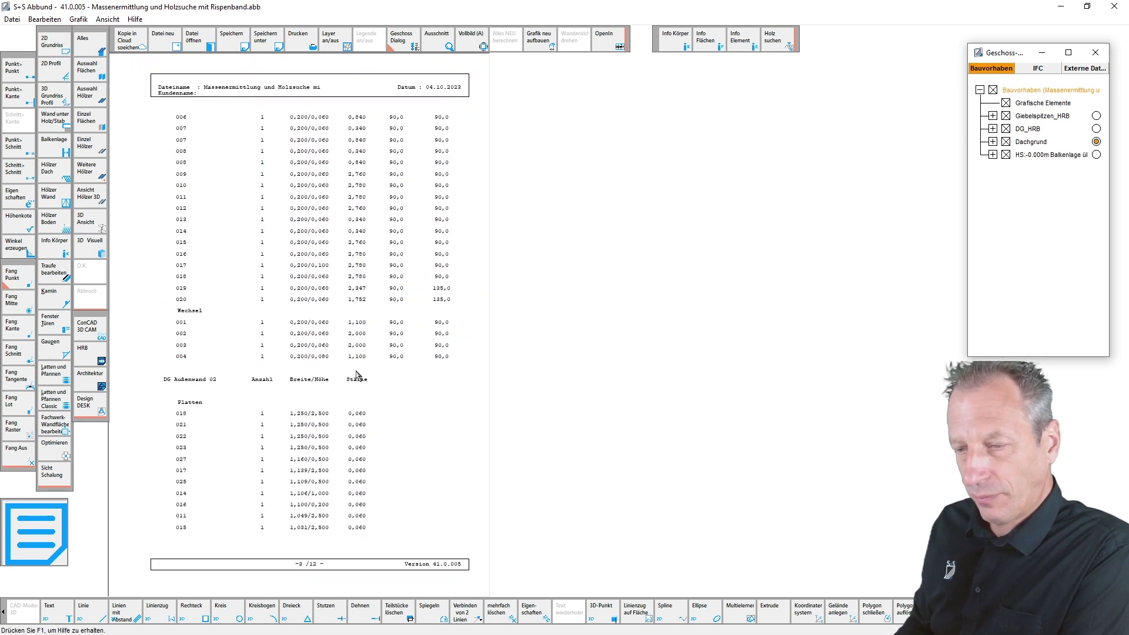
scroll(357, 375, "down", 1)
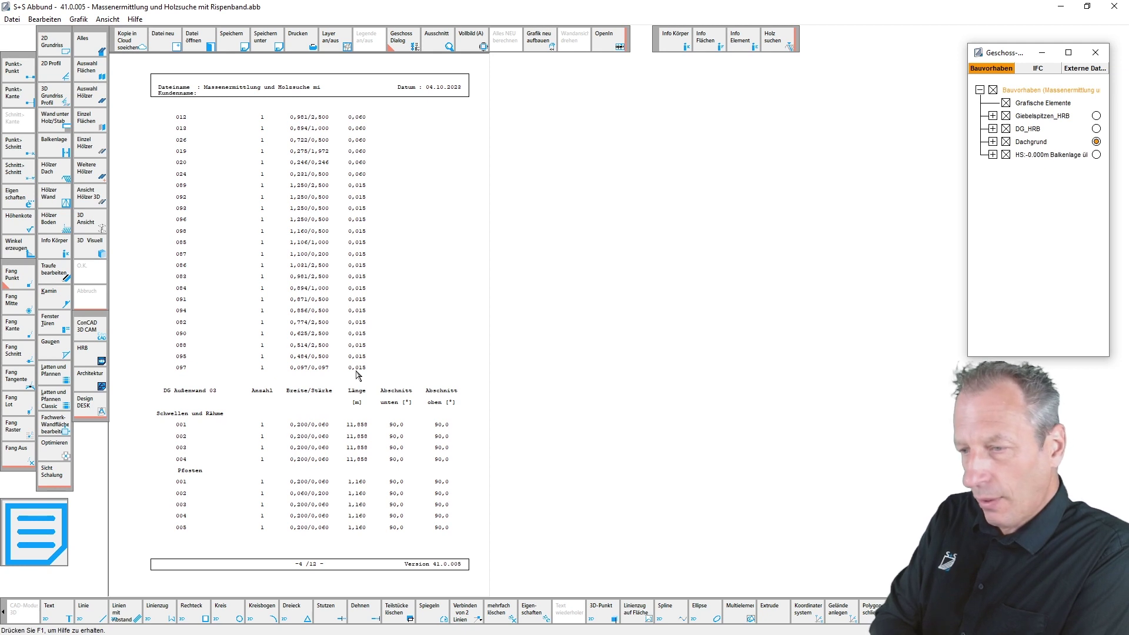
scroll(357, 375, "down", 4)
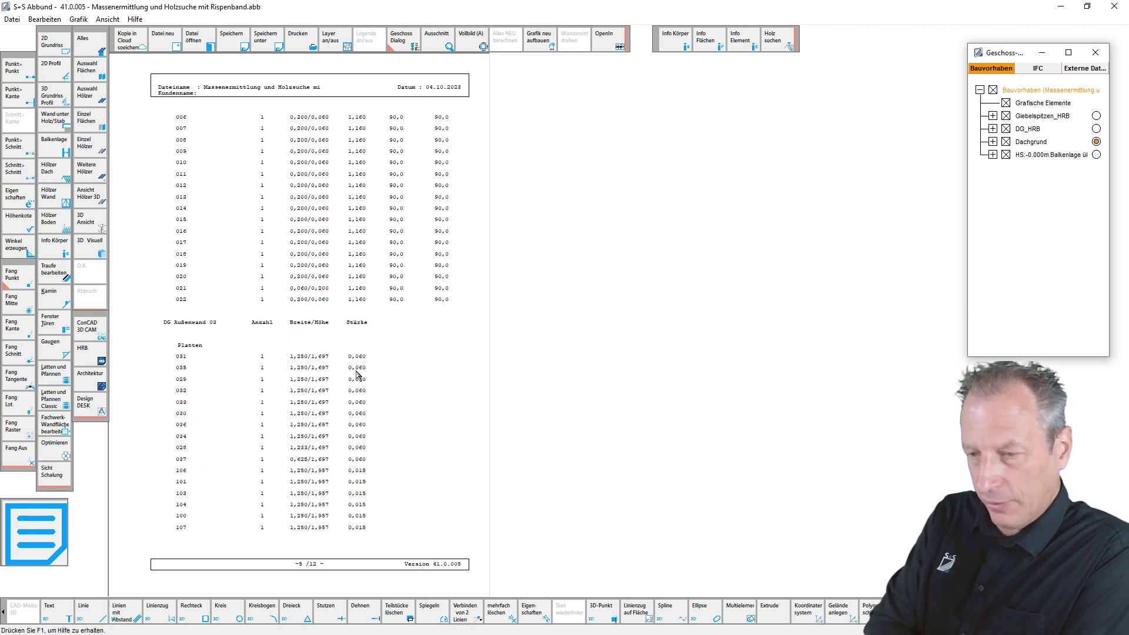
scroll(357, 375, "down", 1)
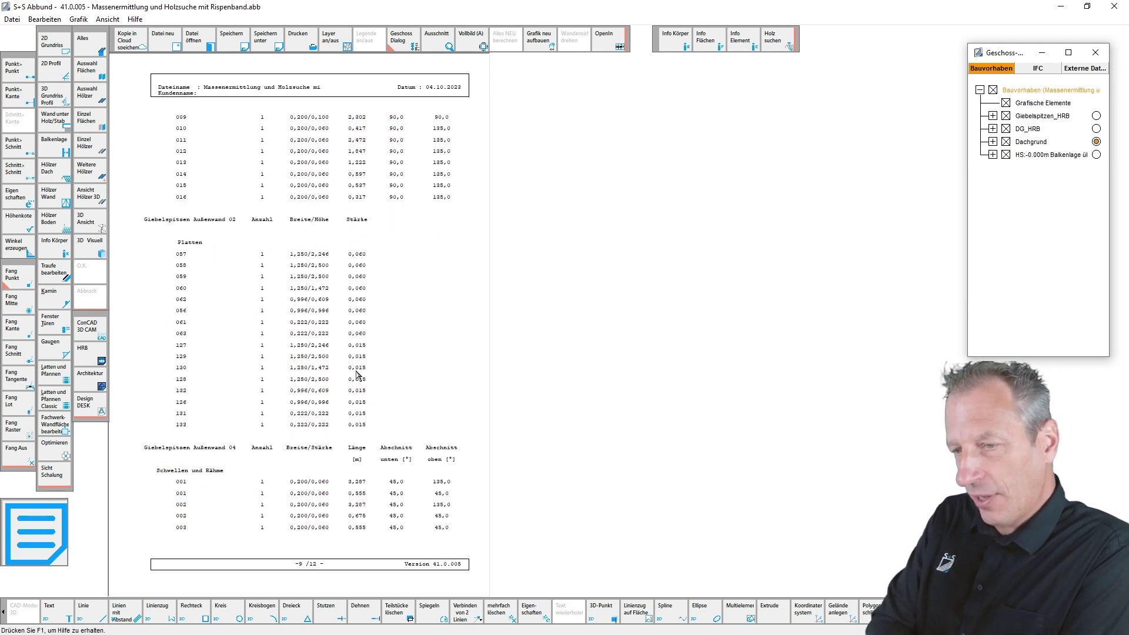
scroll(357, 375, "down", 1)
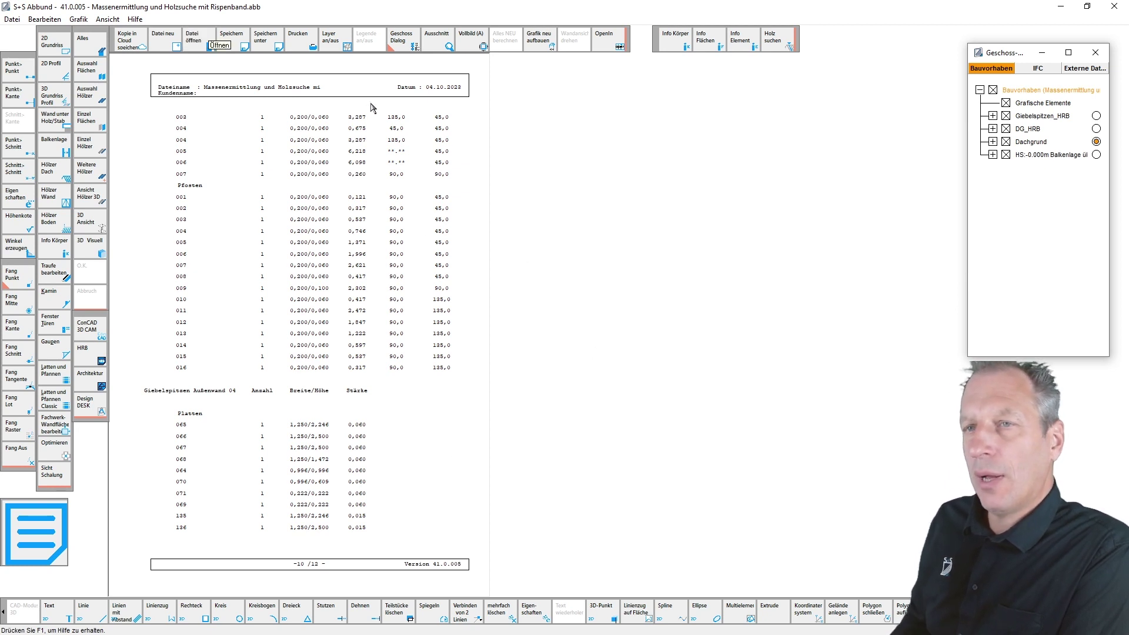
left_click(43, 21)
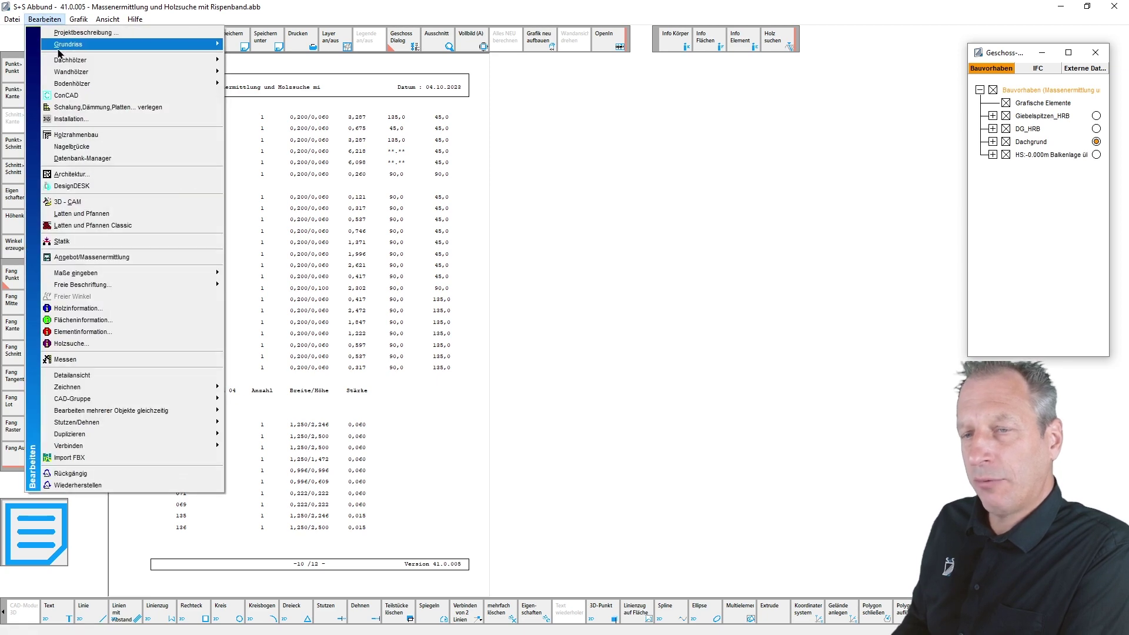
- Open Angebot/Massenermittlung and switch the Massen-Kategorie from Dach to Fachwerk
left_click(116, 259)
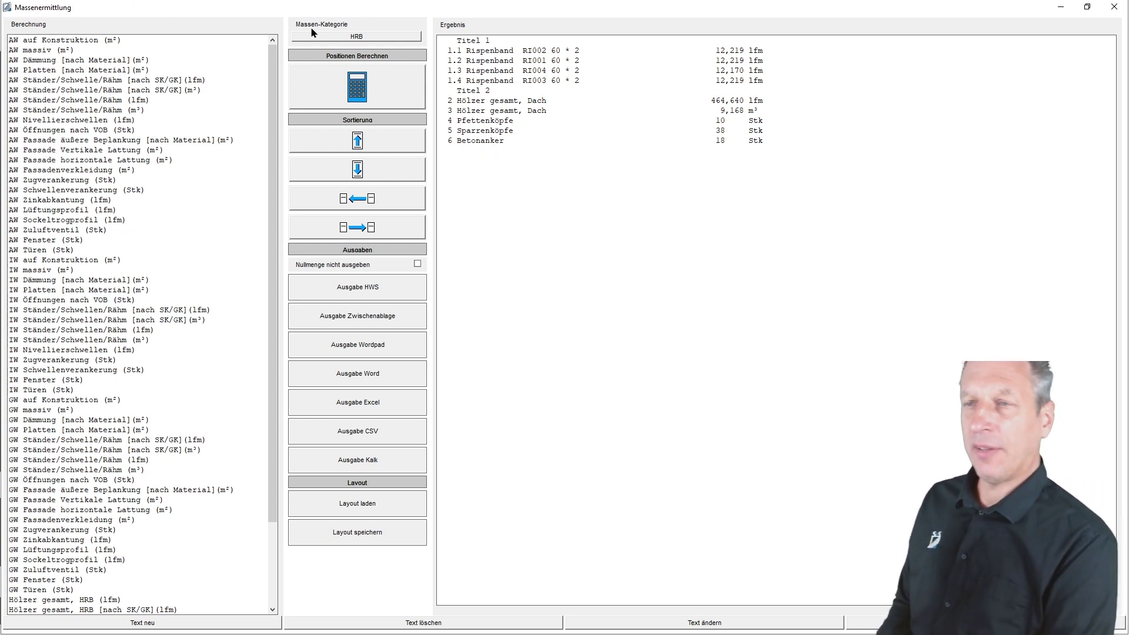
left_click(327, 38)
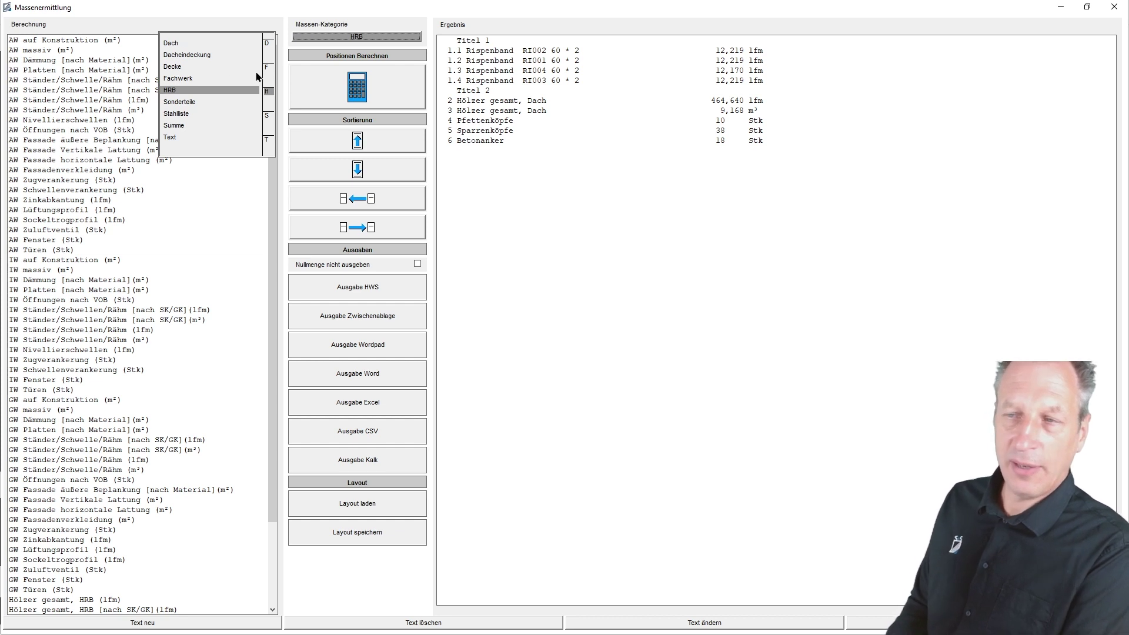
left_click(171, 45)
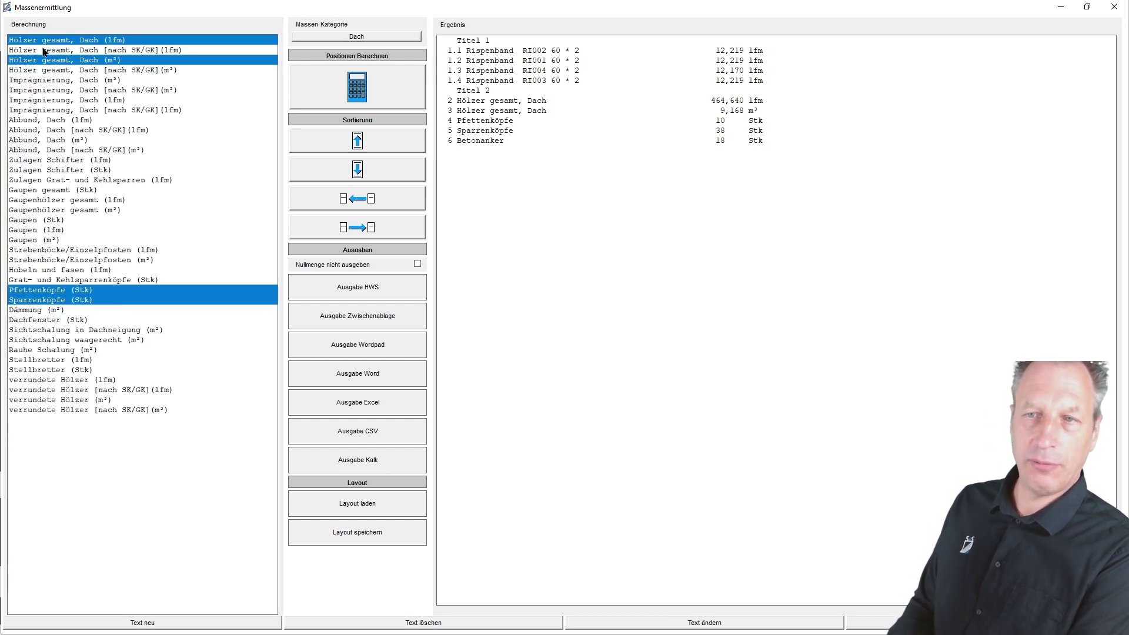
left_click(50, 99)
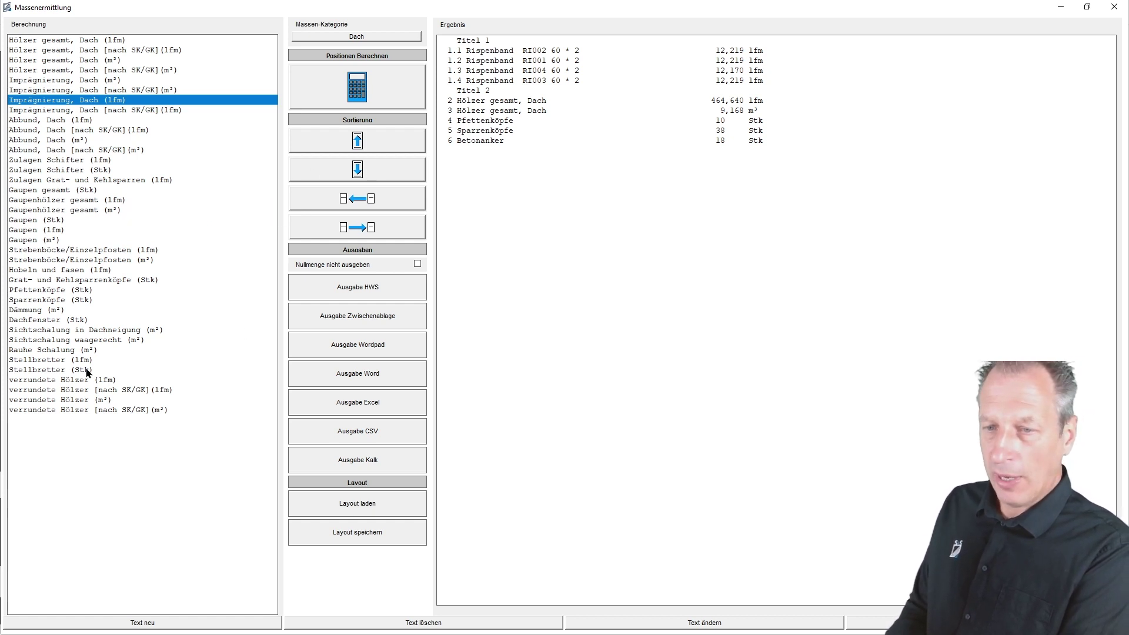
left_click(358, 37)
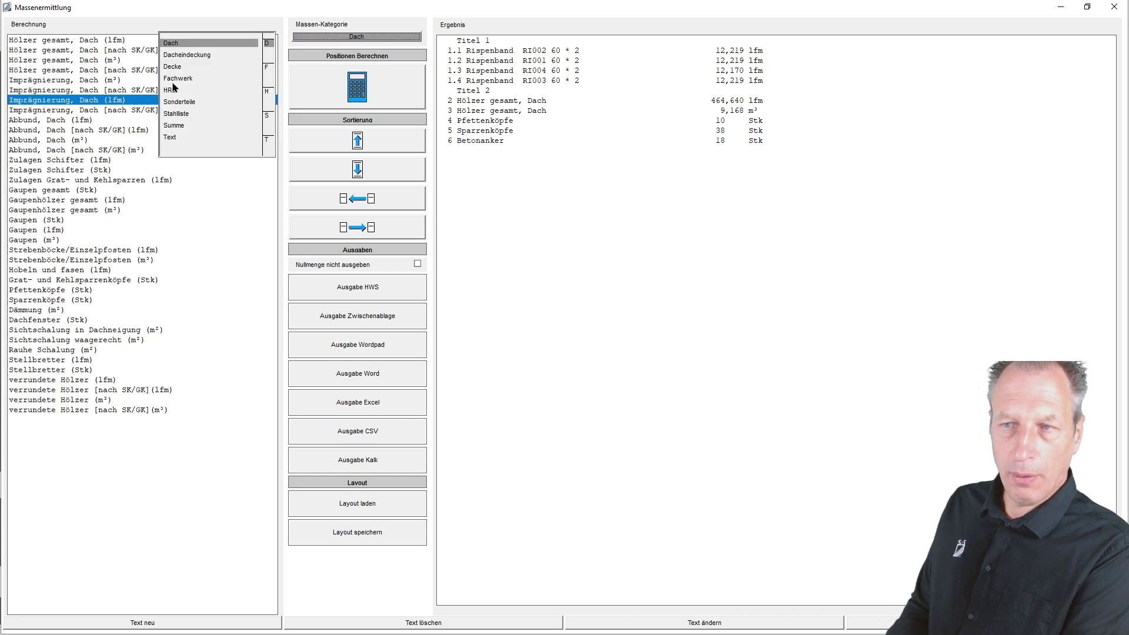
left_click(178, 78)
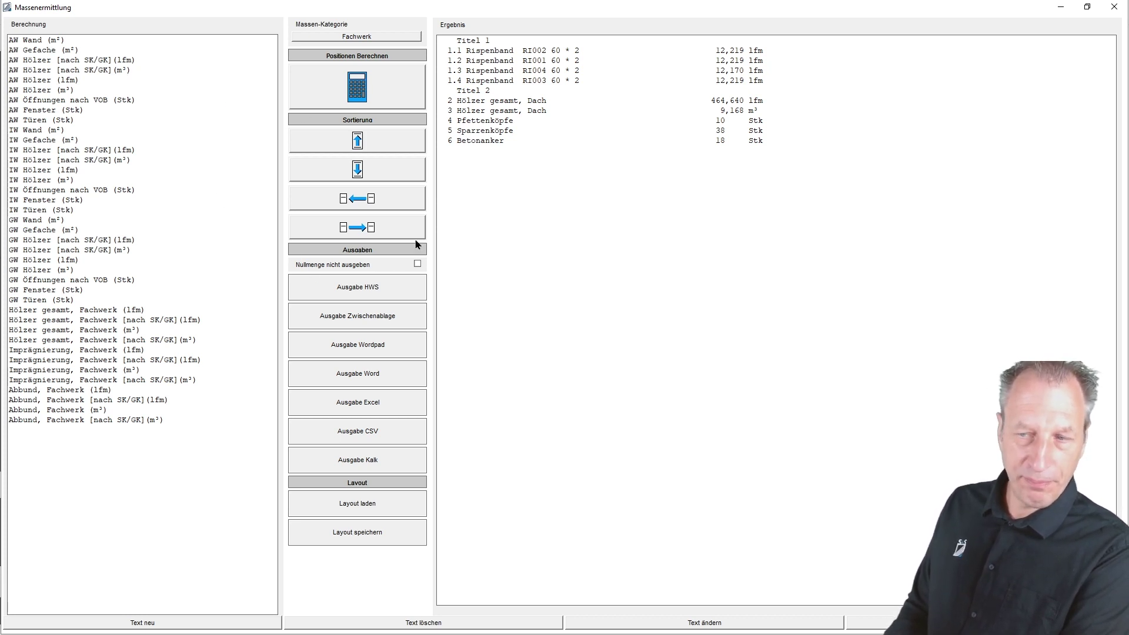
- Switch the Massen-Kategorie through Sonderteile, Summe and Text
left_click(377, 37)
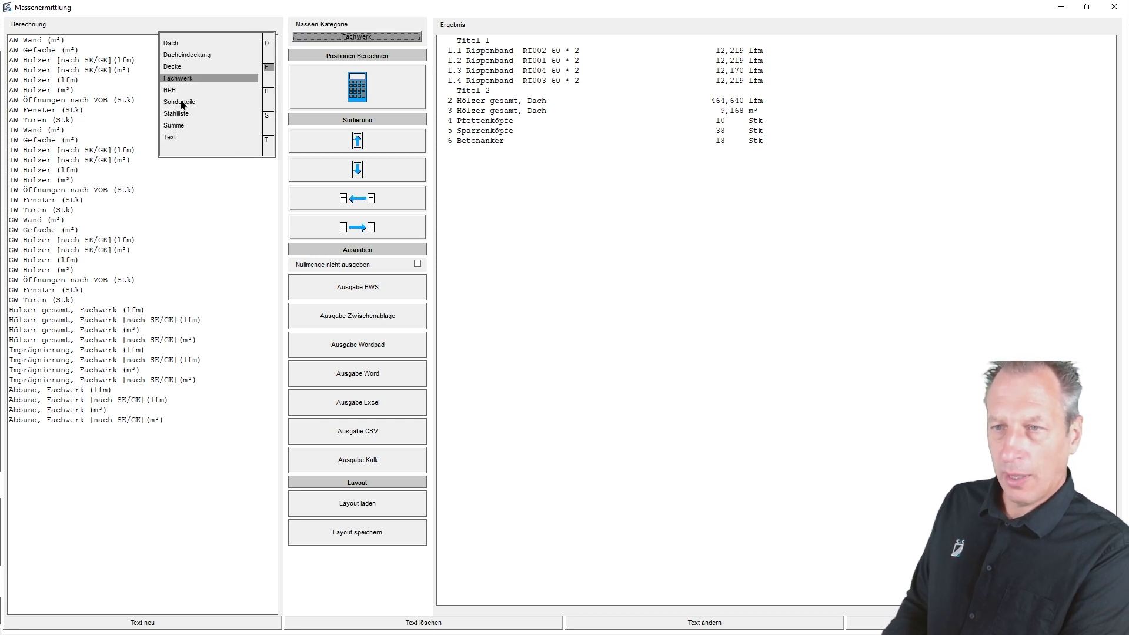
left_click(183, 103)
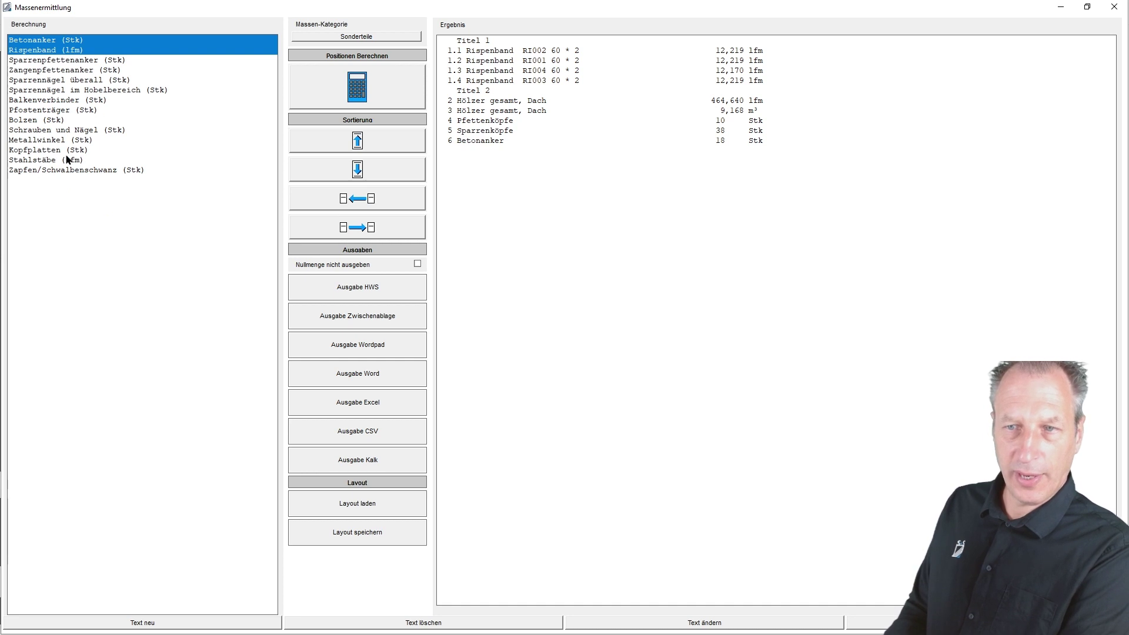
left_click(357, 37)
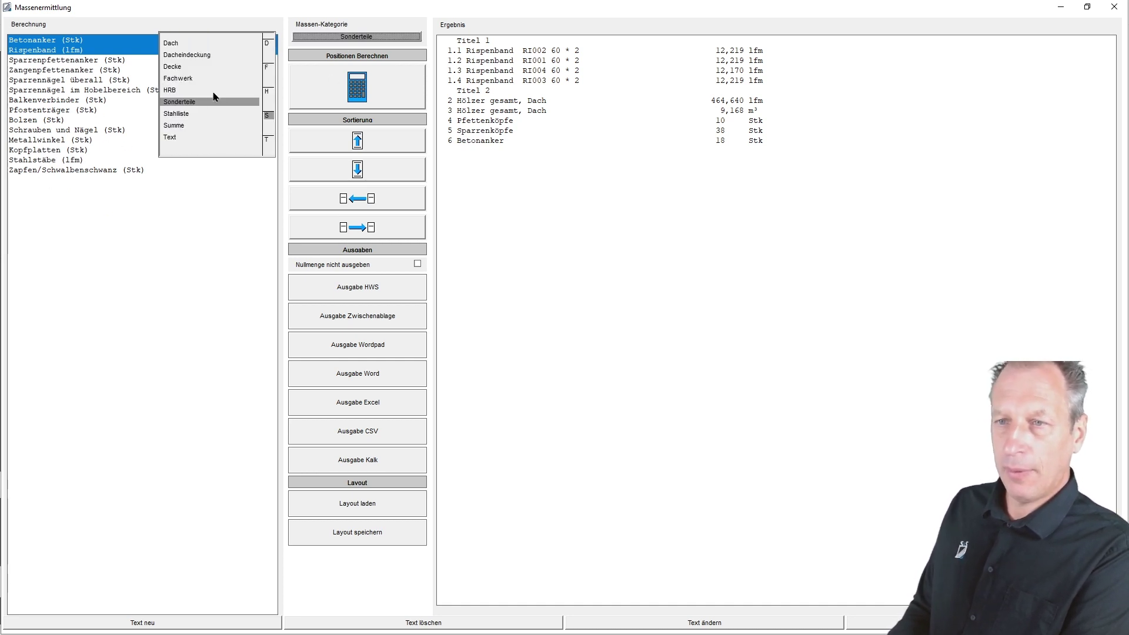
left_click(173, 126)
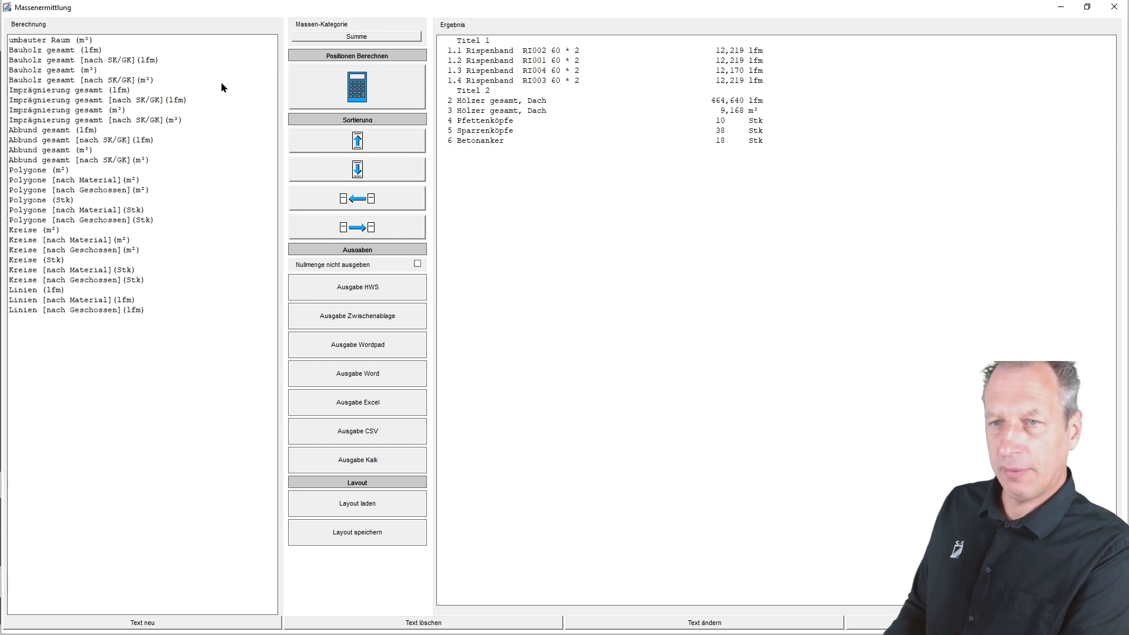
left_click(389, 37)
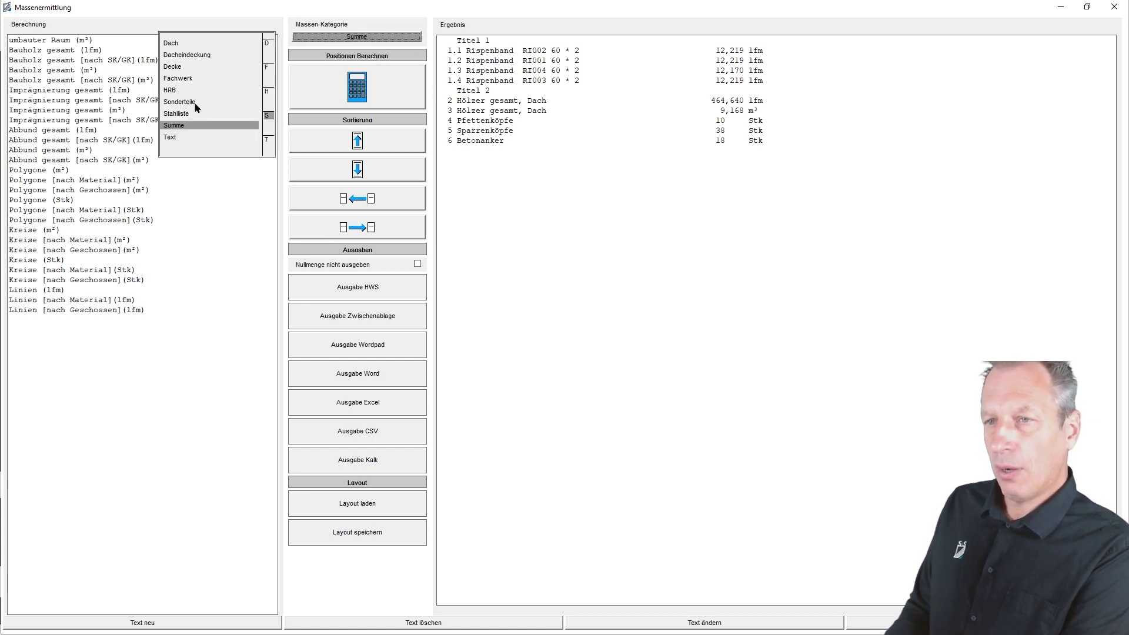
left_click(171, 139)
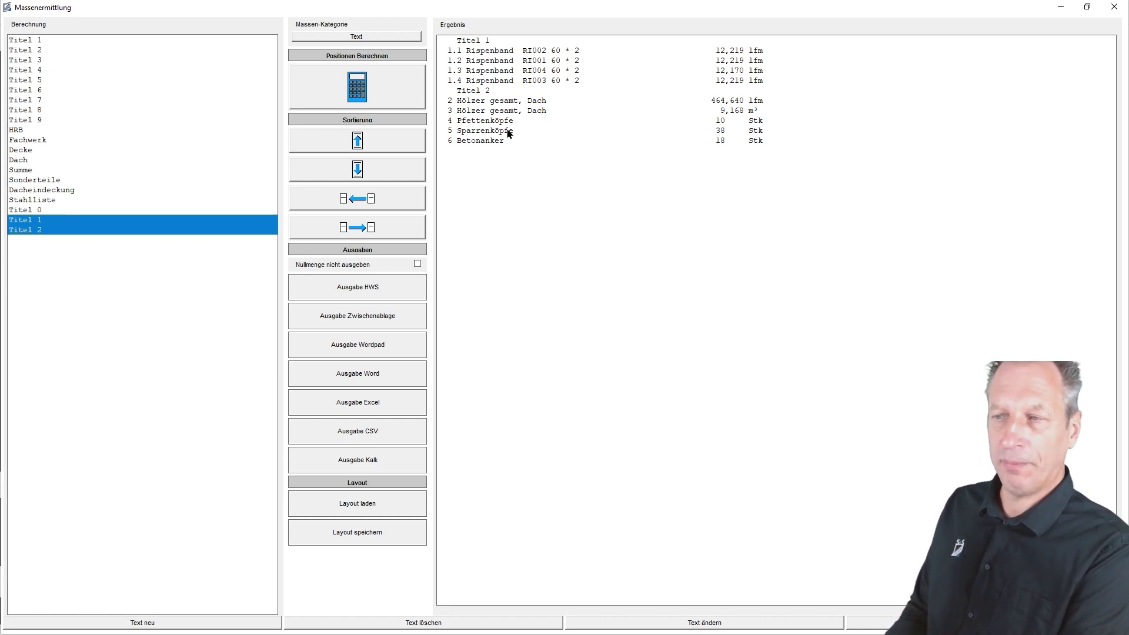
- Return to the Dach category and select all Ergebnis rows from Betonanker to Titel 1
left_click(356, 37)
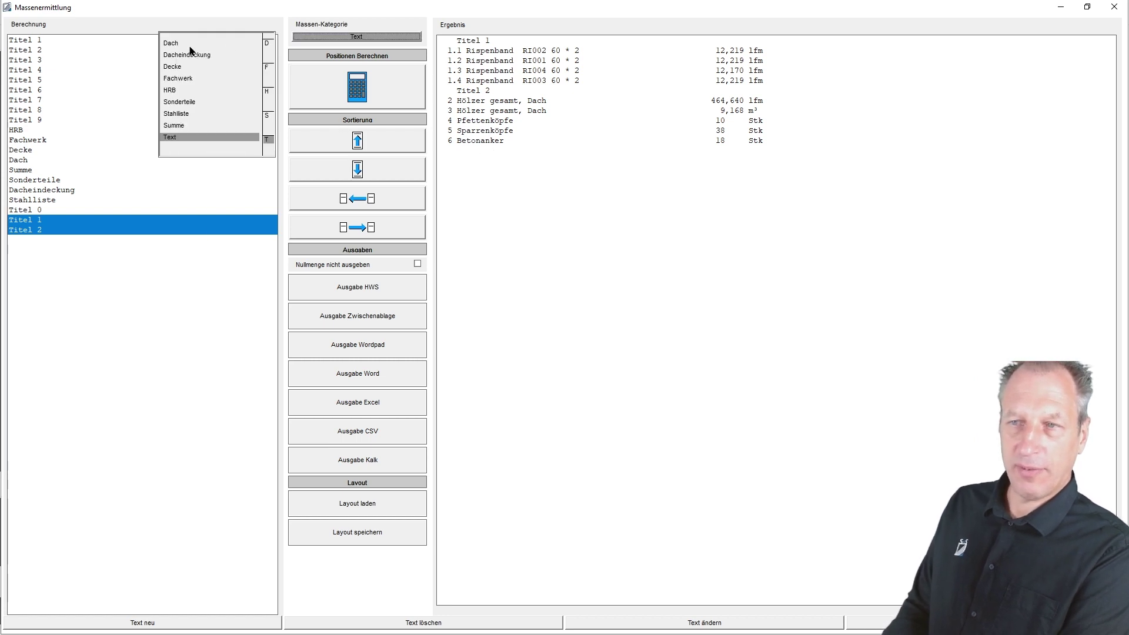
left_click(188, 44)
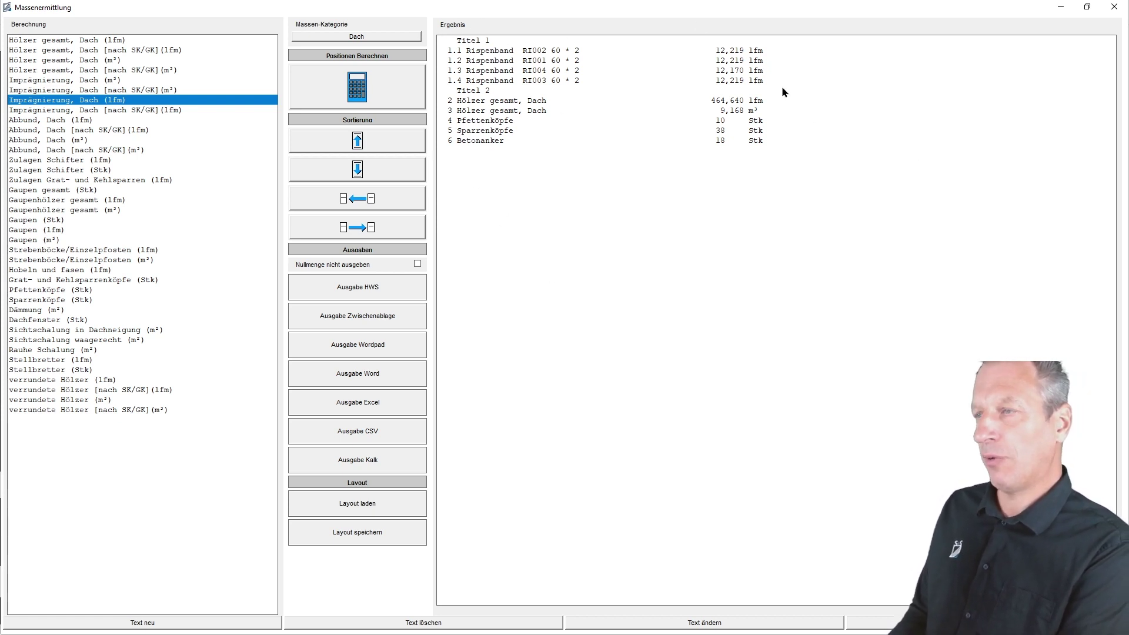
left_click(500, 141)
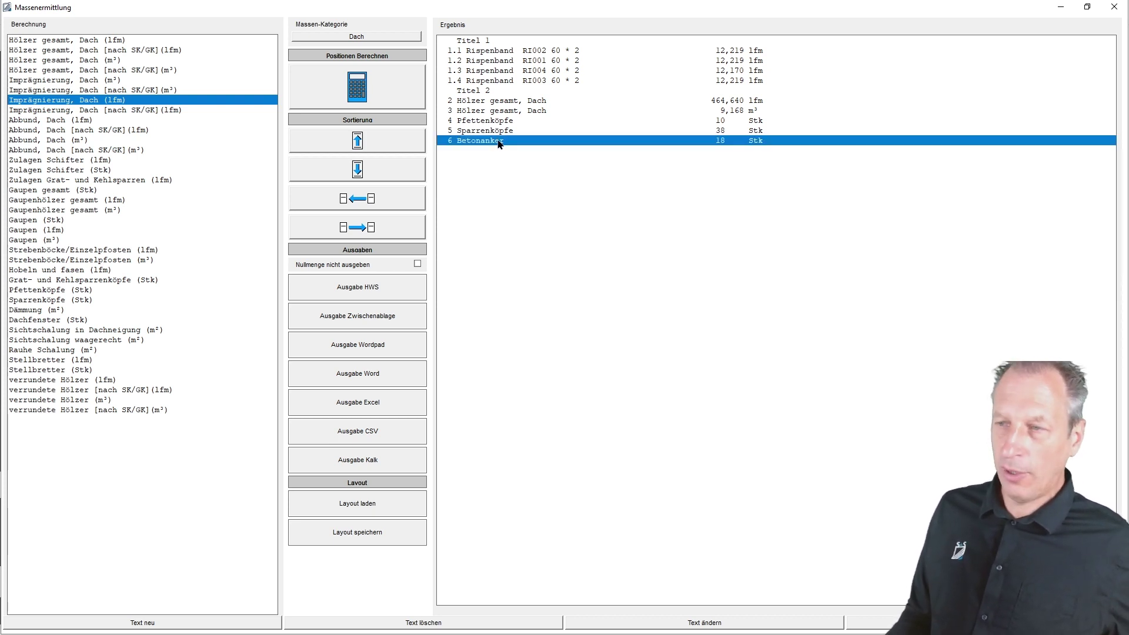
left_click(472, 41, "shift")
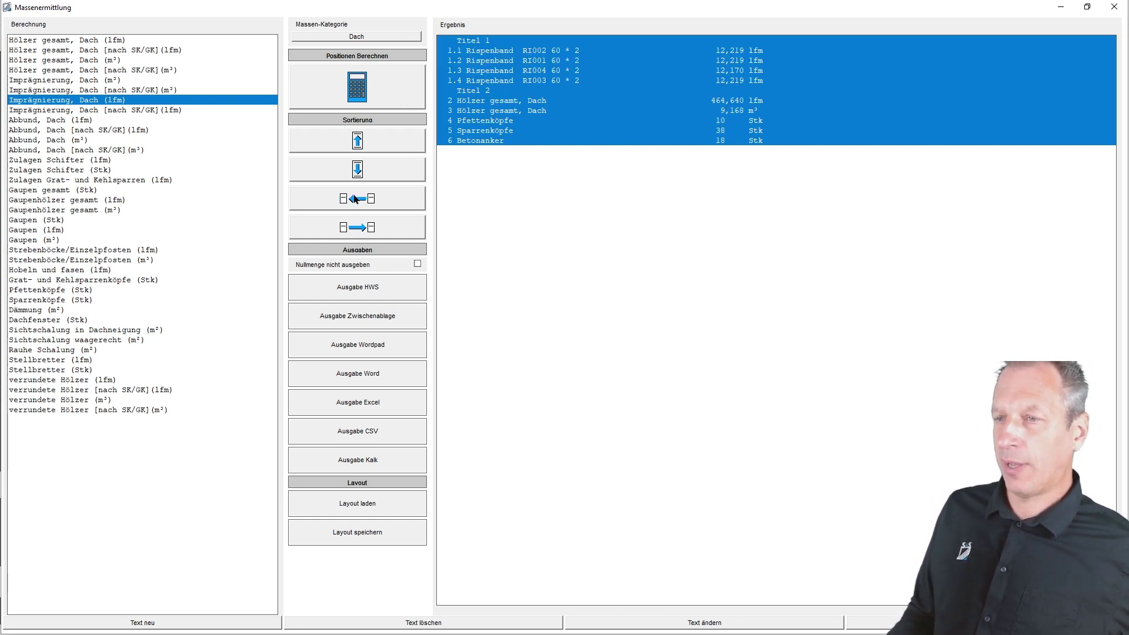
- Clear the result list and select Hölzer gesamt (lfm, m³) and Zulagen Schifter (Stk, lfm)
left_click(356, 199)
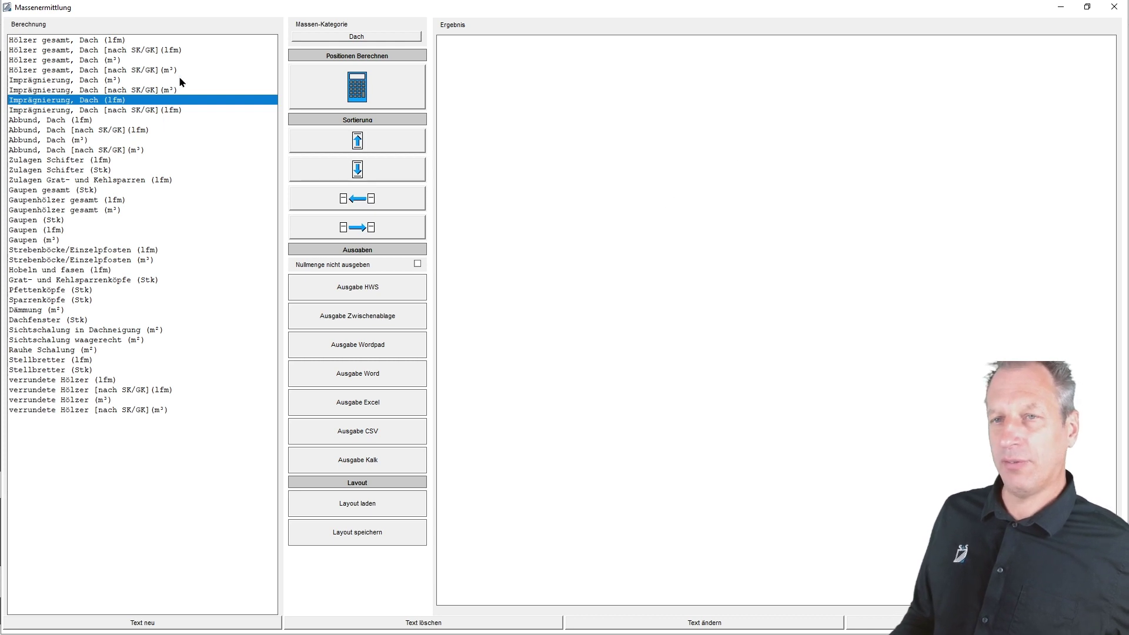
left_click(39, 40)
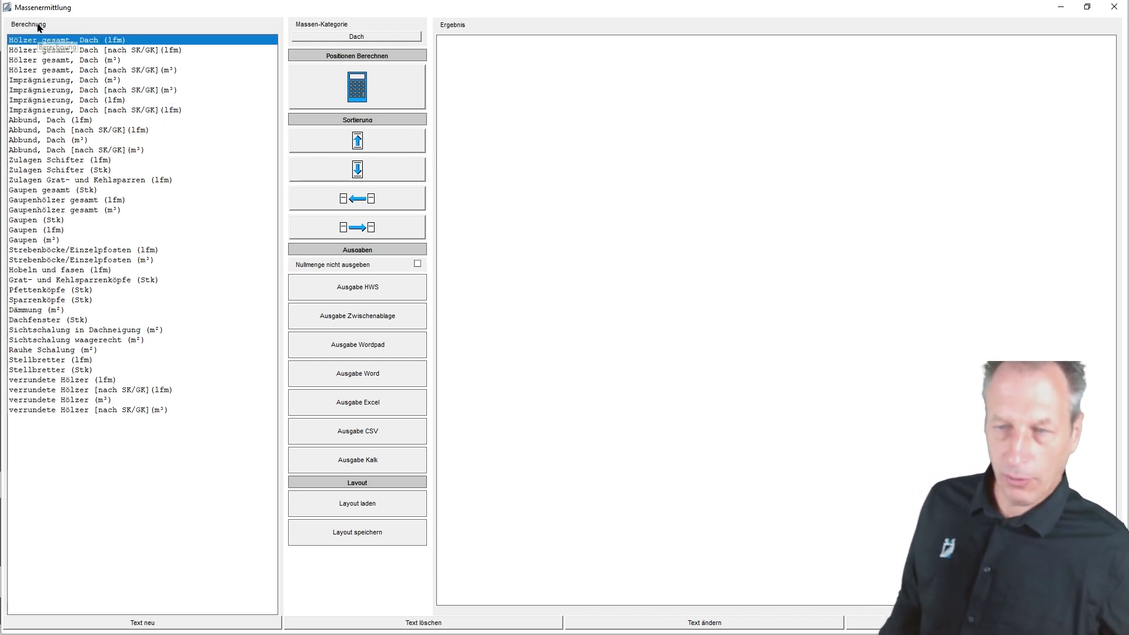
left_click(99, 60, "shift")
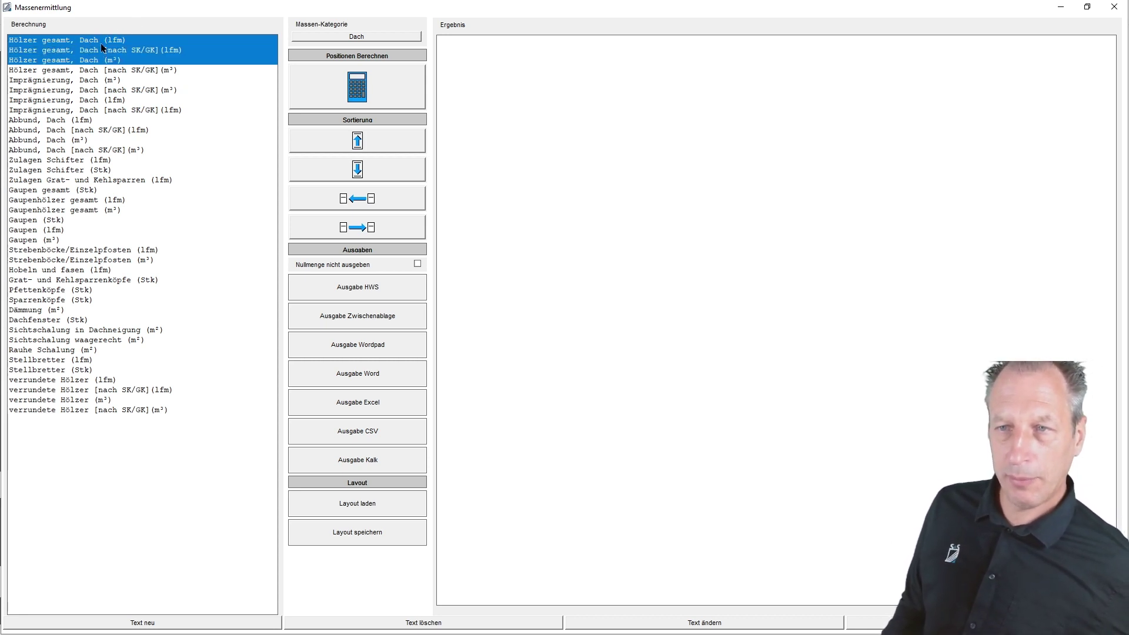
left_click(103, 41)
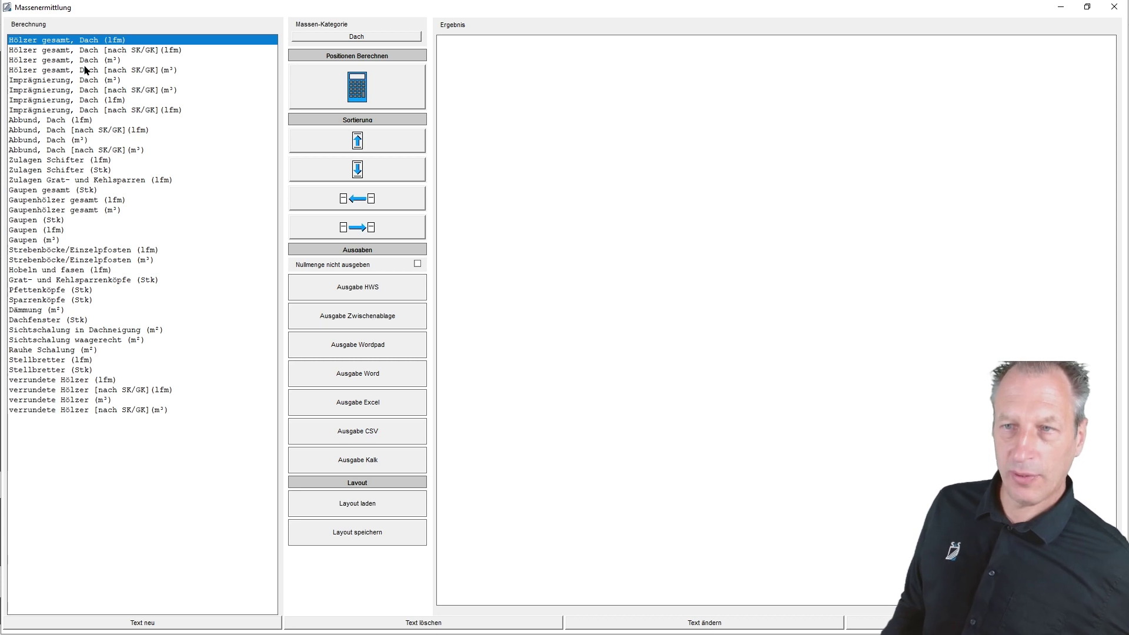
left_click(86, 61, "ctrl")
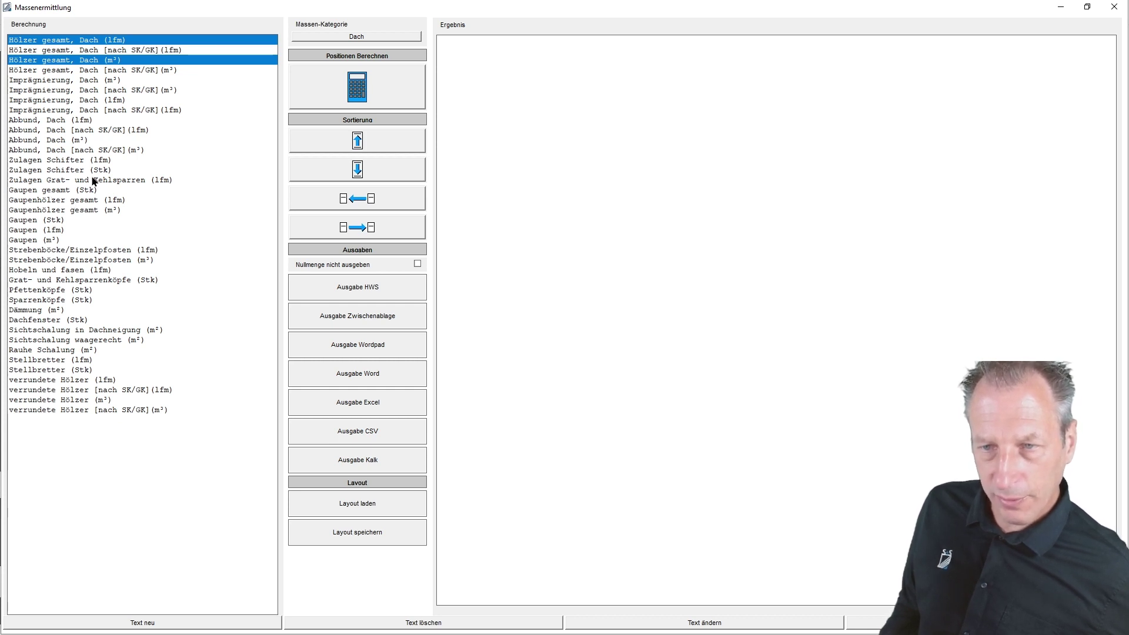
left_click(69, 170, "ctrl")
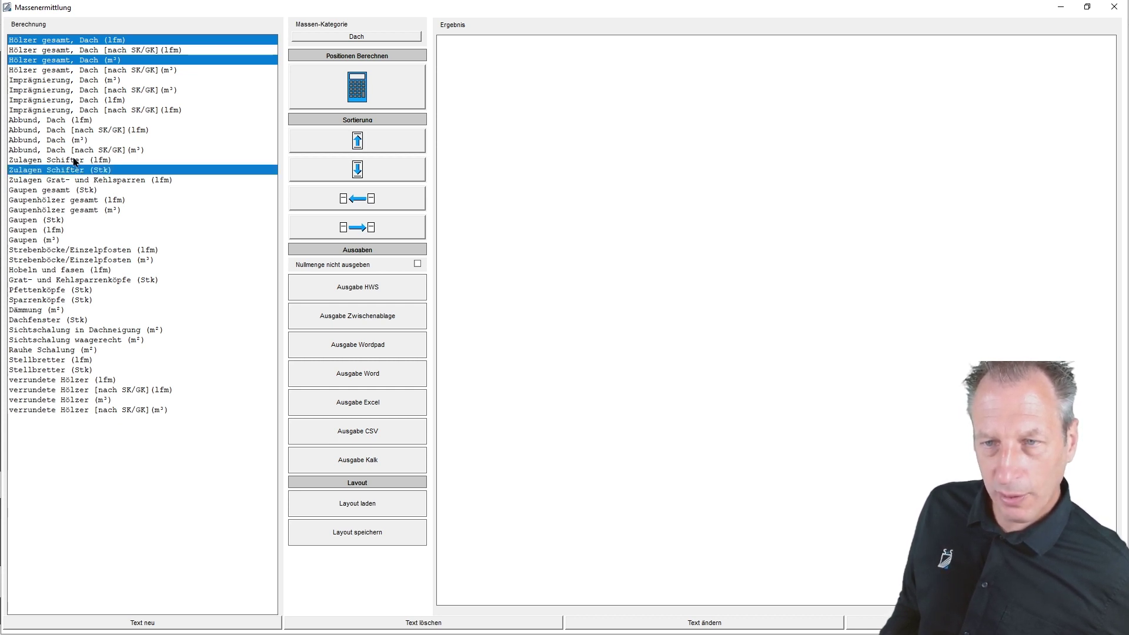
left_click(70, 159, "ctrl")
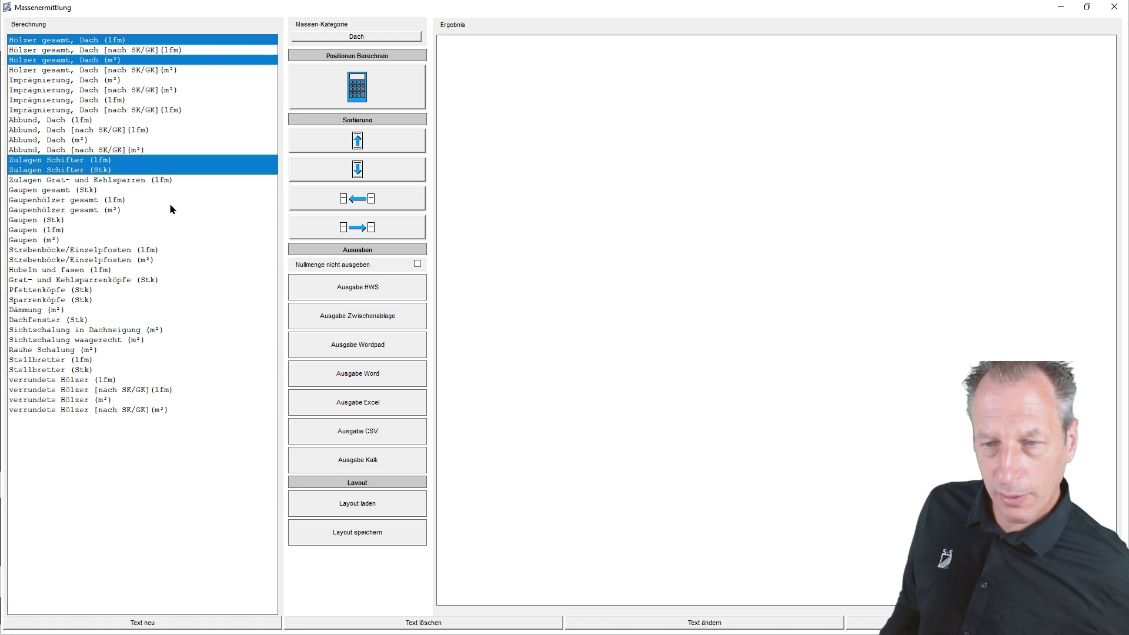
- Add Grat- und Kehlsparrenköpfe, Pfettenköpfe, Sparrenköpfe, Hobeln und fasen and transfer all eight positions
left_click(90, 281, "ctrl")
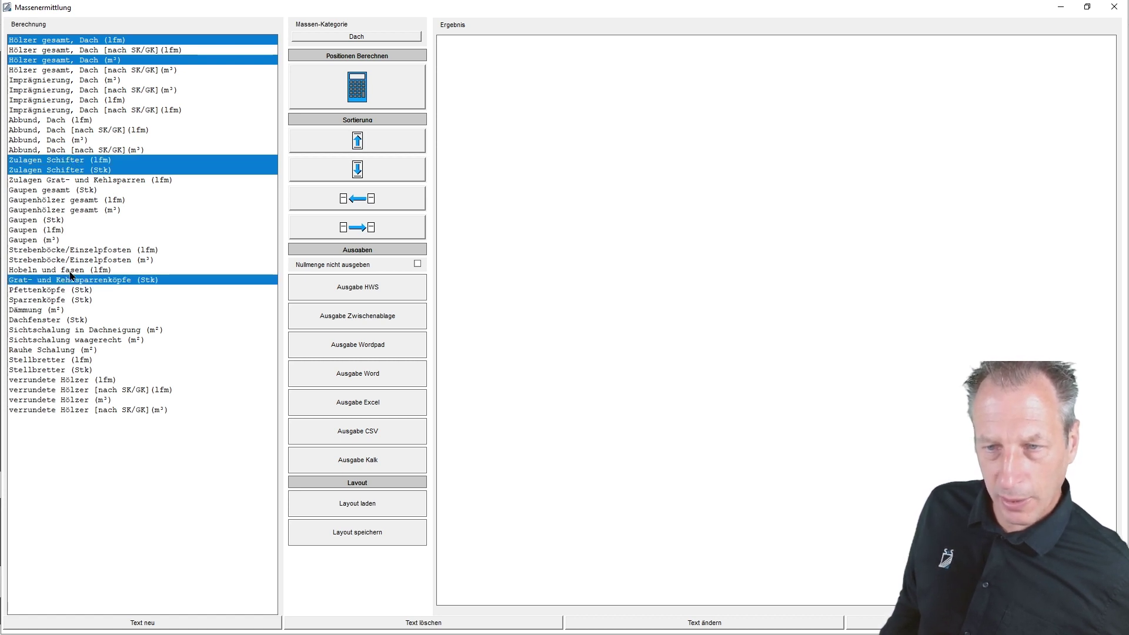
left_click(50, 294, "ctrl")
left_click(46, 301, "ctrl")
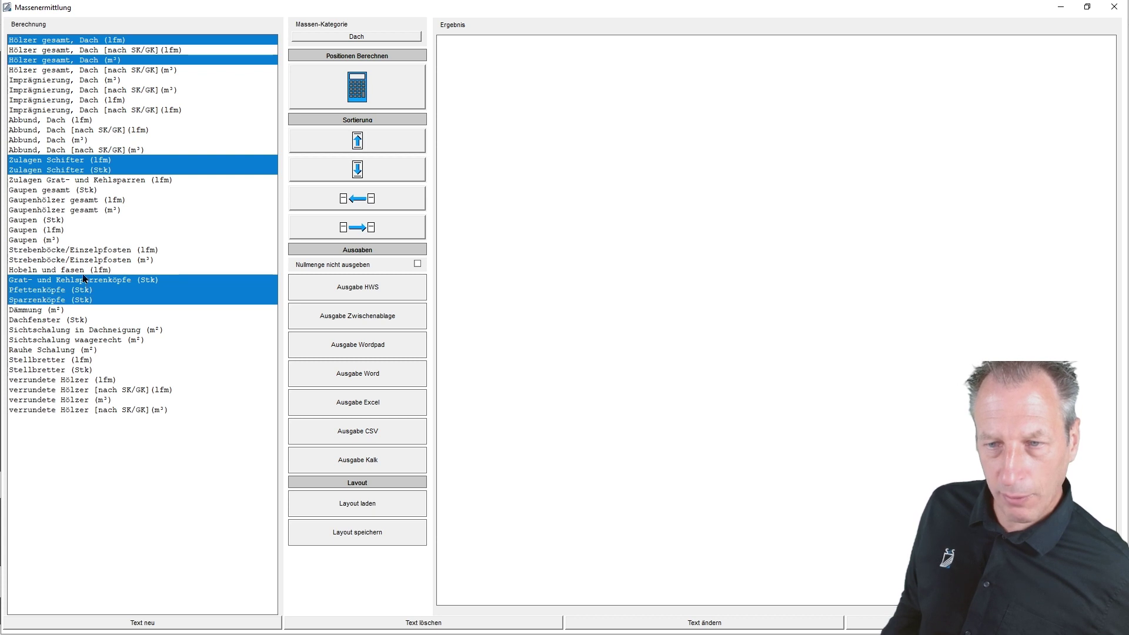
left_click(84, 271, "ctrl")
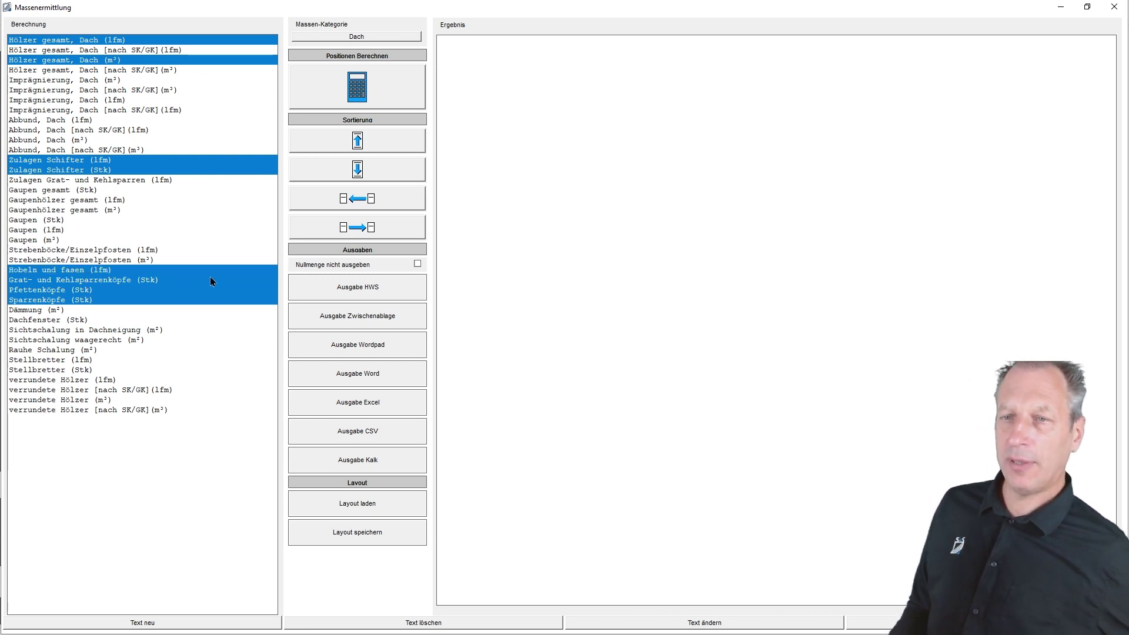
left_click(360, 230)
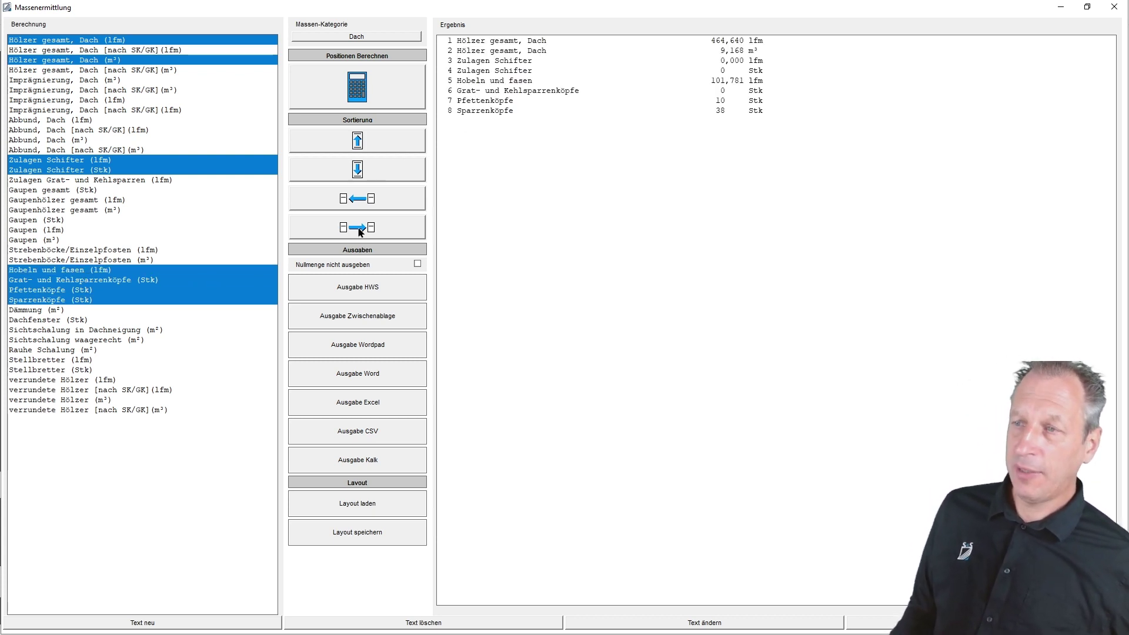
- Transfer Rispenband, Betonanker and Sparrenpfettenanker from the Sonderteile category to the result list
left_click(380, 38)
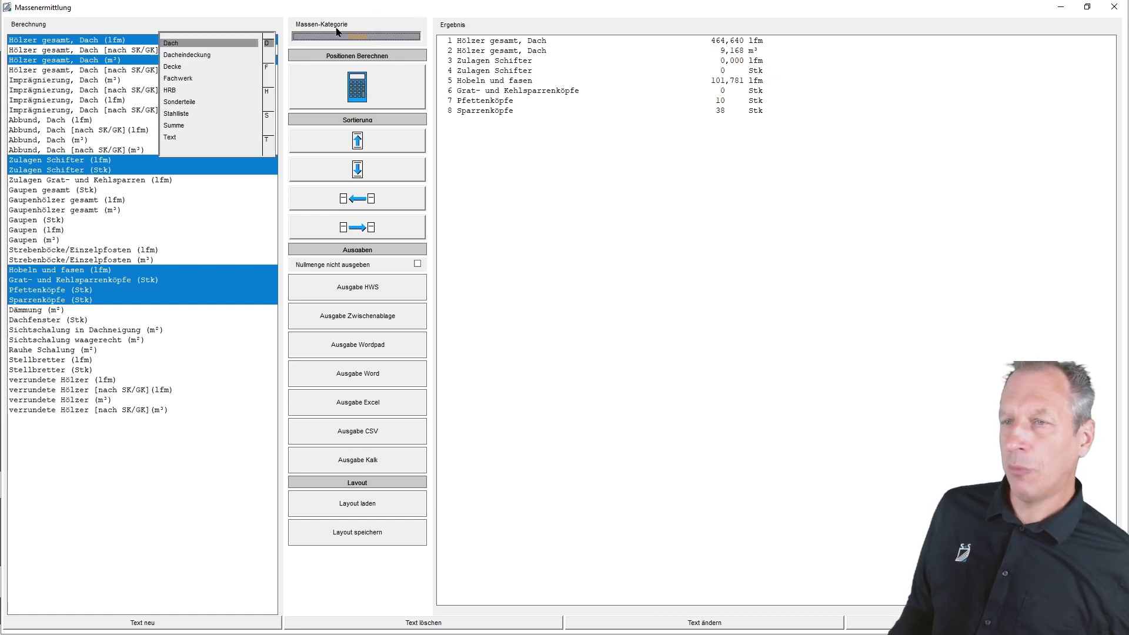
left_click(180, 103)
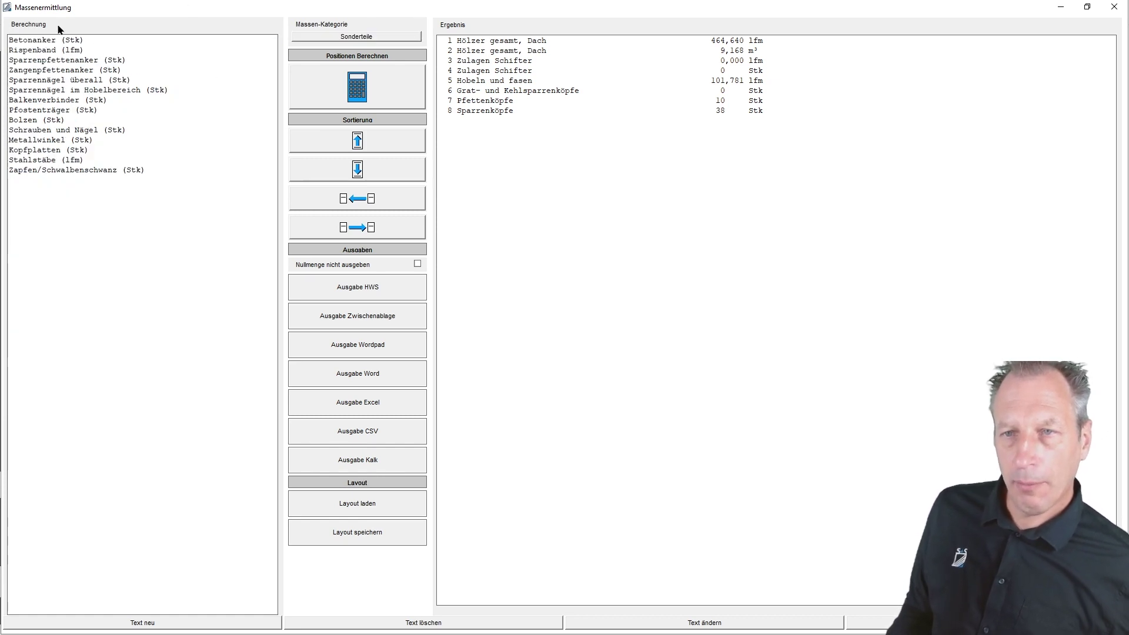
left_click(36, 51)
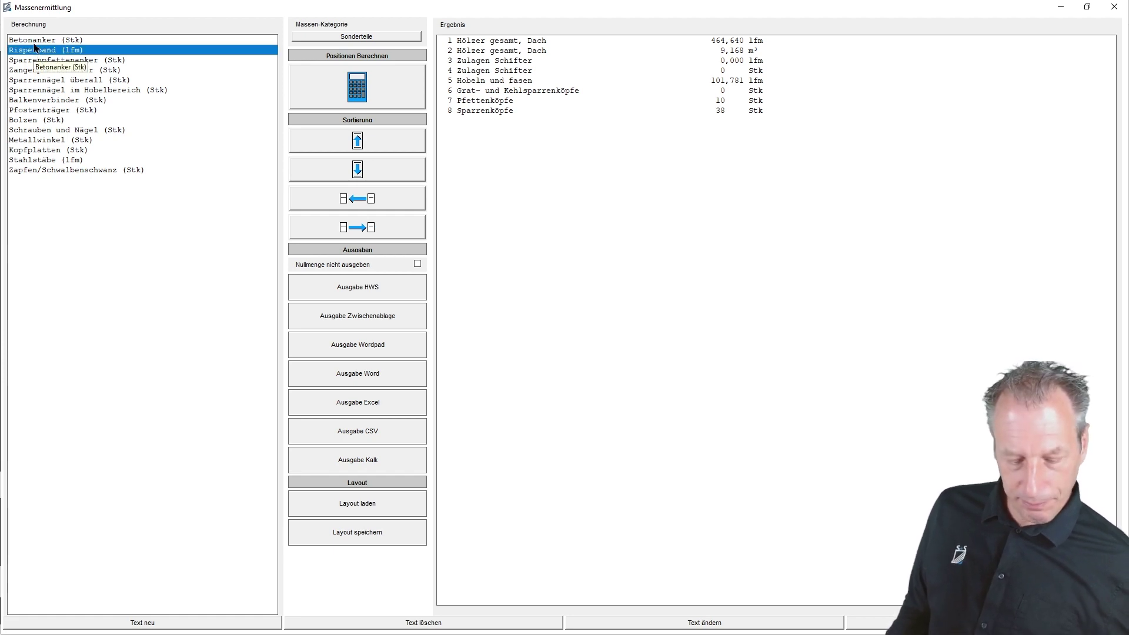
left_click(50, 39, "ctrl")
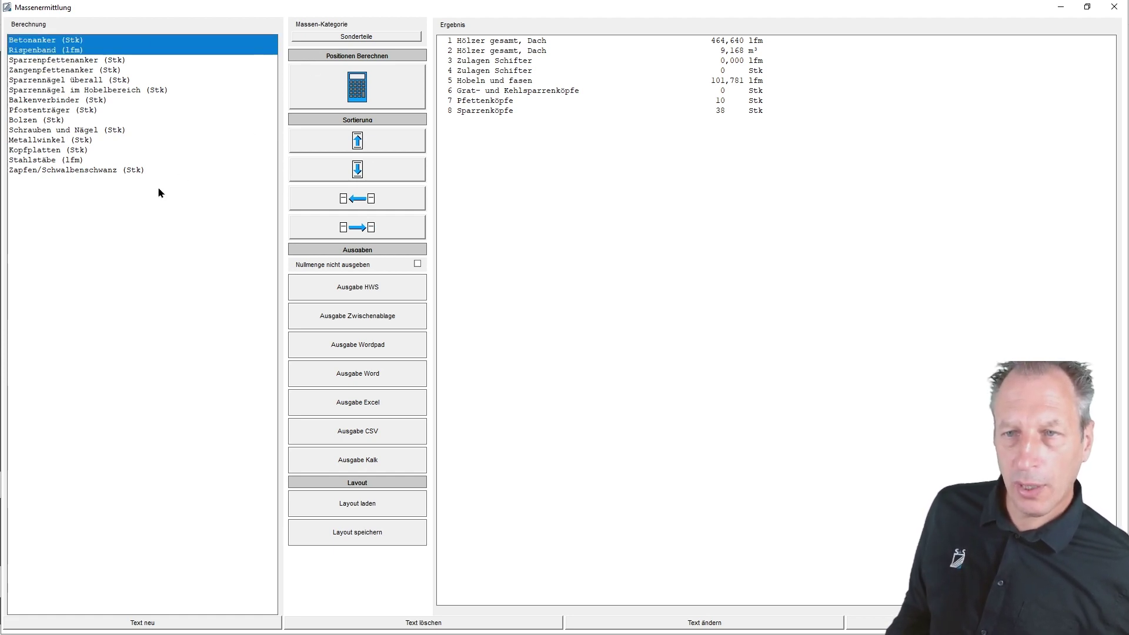
left_click(106, 61, "ctrl")
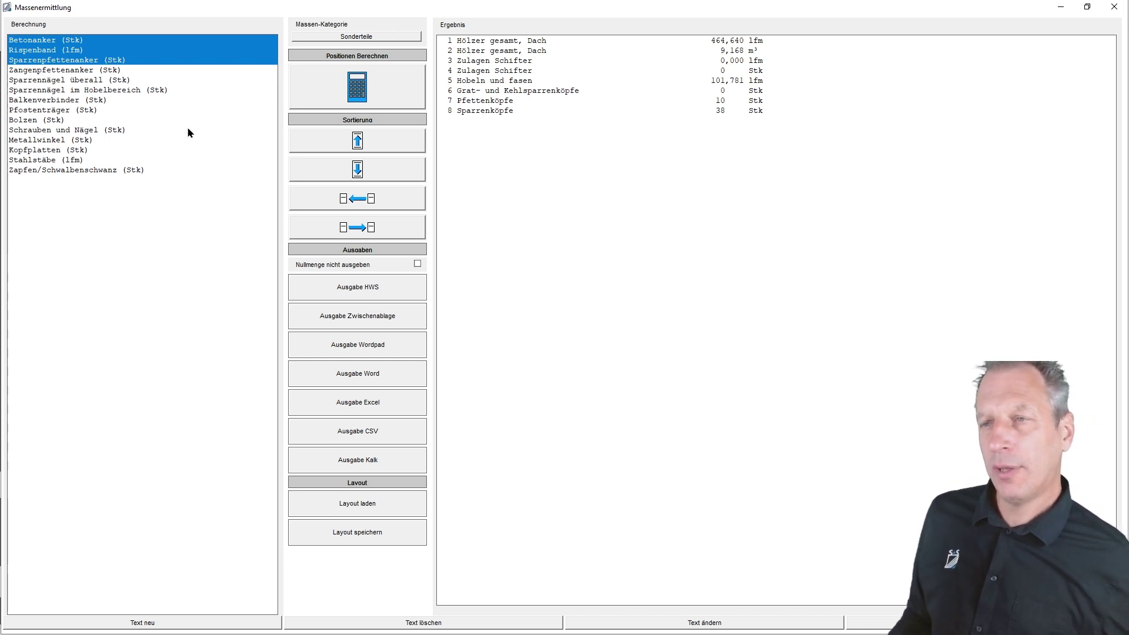
left_click(355, 230)
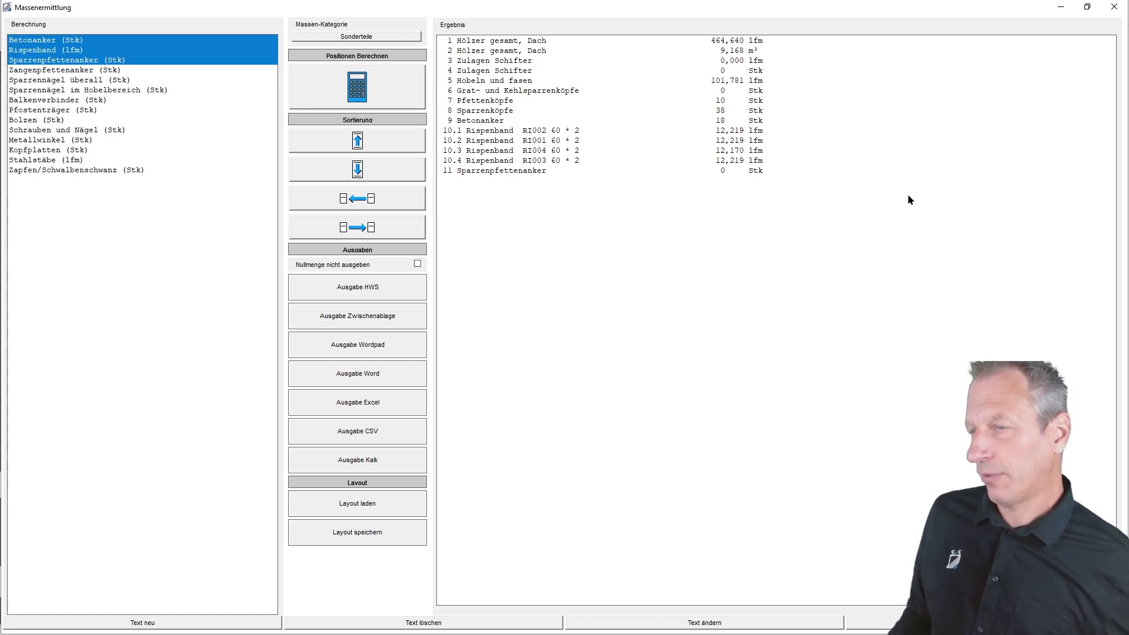
left_click(537, 160)
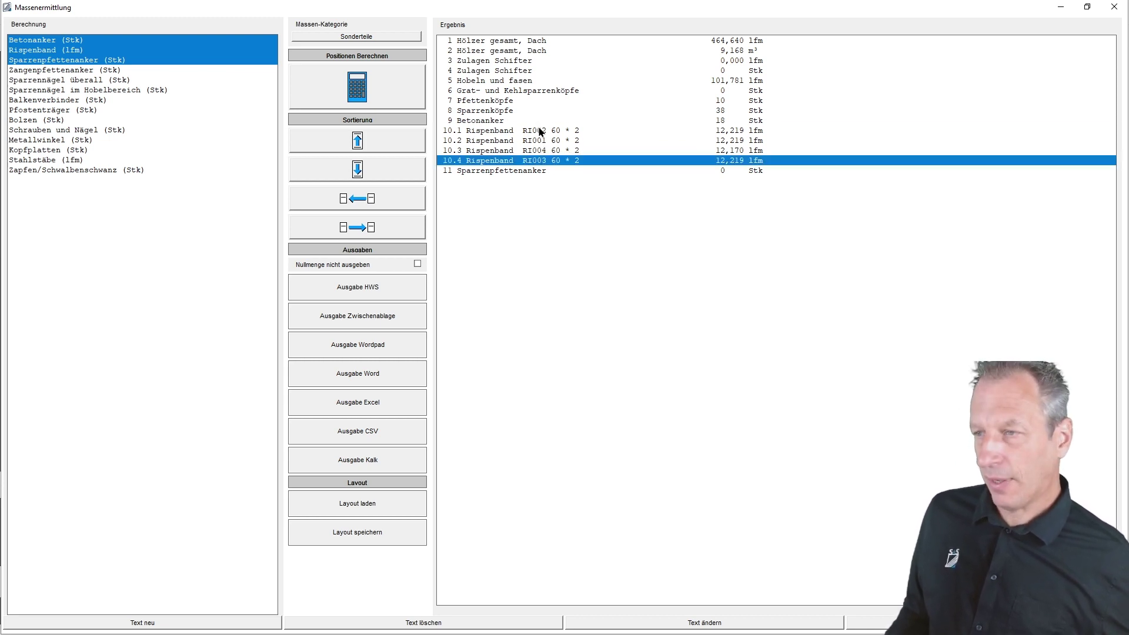
- Move the four Rispenband rows to the top of the result list
left_click(538, 129, "shift")
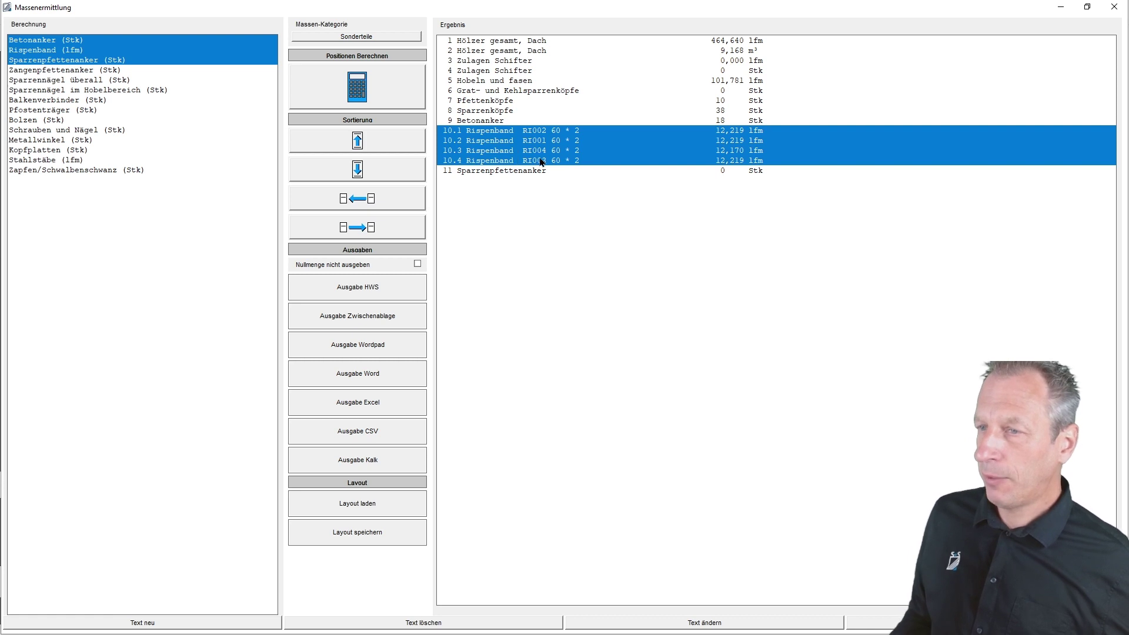
left_click(358, 142)
left_click(358, 141)
left_click(358, 141)
left_click(358, 141)
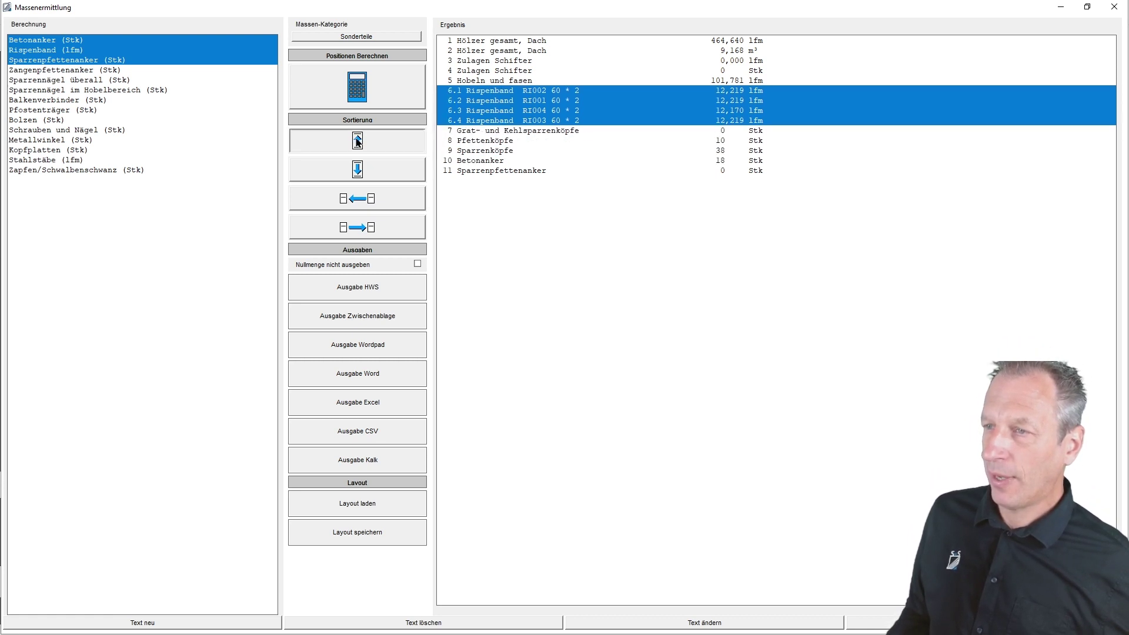
left_click(358, 141)
left_click(358, 141)
left_click(358, 141)
left_click(358, 141)
left_click(359, 141)
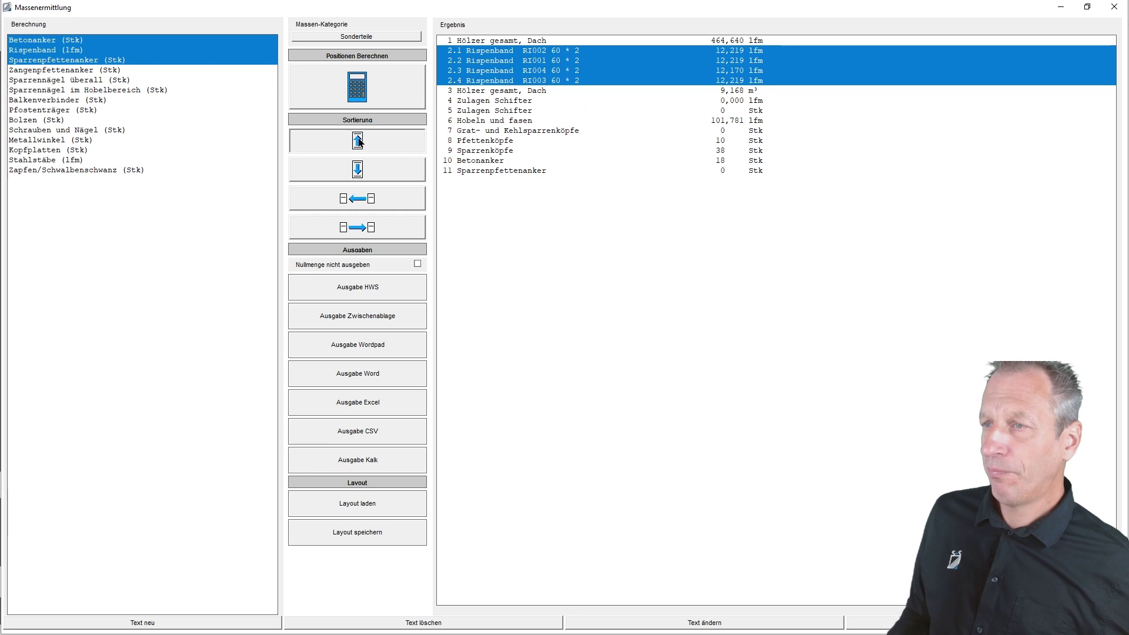
- Move Sparrenpfettenanker up to position 2 in the result list
left_click(523, 172)
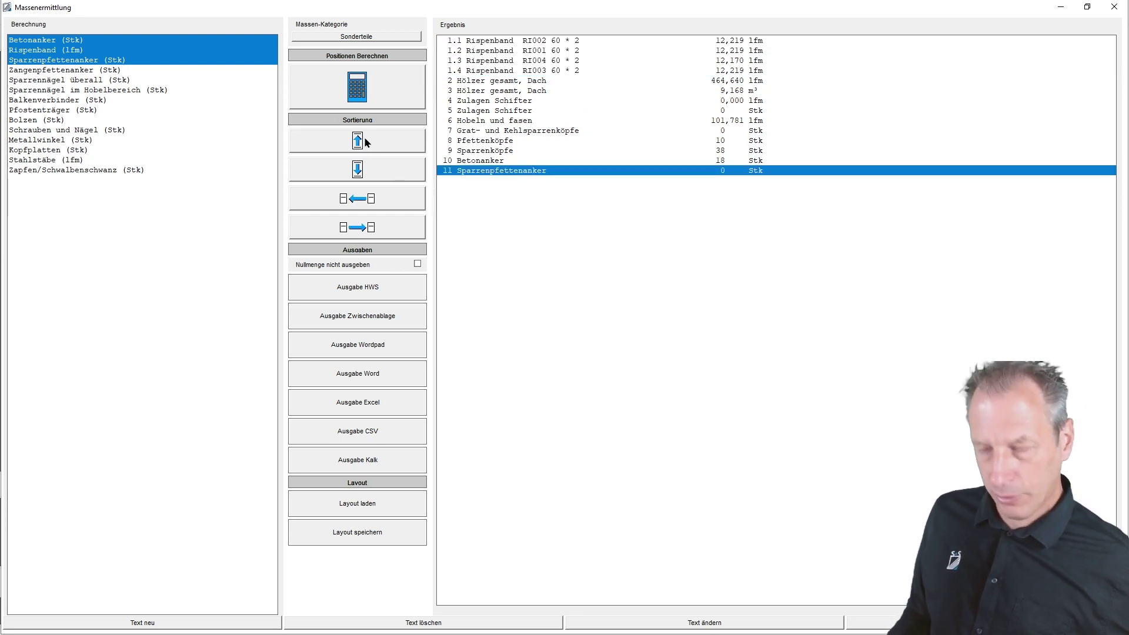
left_click(463, 161, "ctrl")
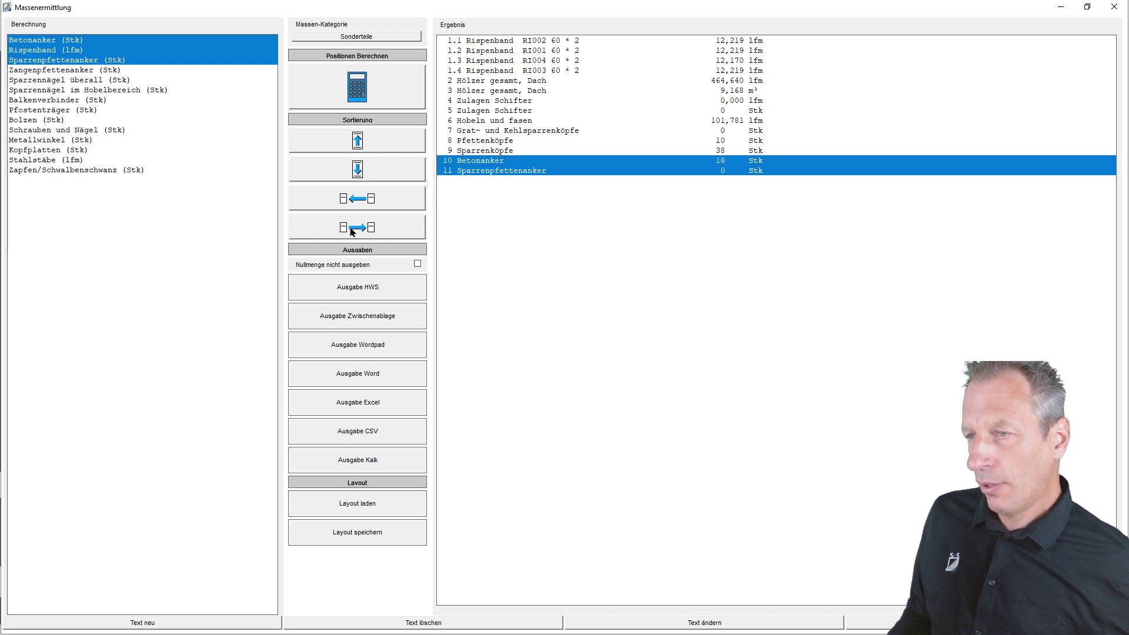
left_click(359, 142)
left_click(360, 143)
left_click(360, 143)
left_click(360, 144)
left_click(360, 143)
left_click(360, 143)
left_click(360, 144)
left_click(360, 143)
left_click(360, 144)
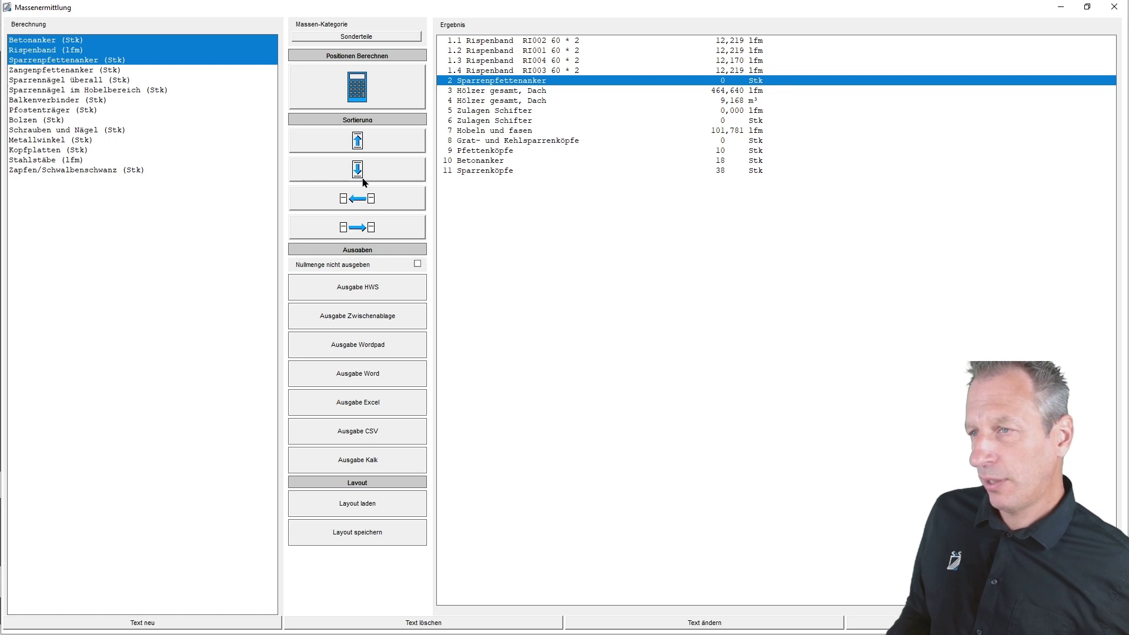
- Move Betonanker up to position 3, above Pfettenköpfe
left_click(493, 162)
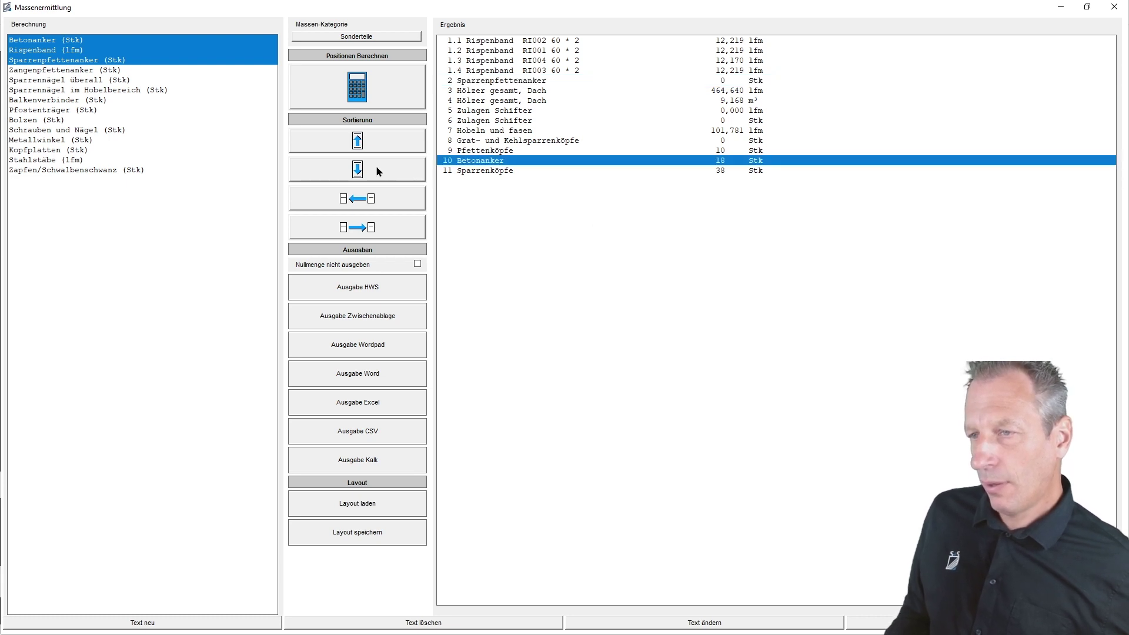
left_click(363, 146)
left_click(363, 146)
left_click(363, 145)
left_click(363, 145)
left_click(363, 145)
left_click(363, 146)
left_click(363, 145)
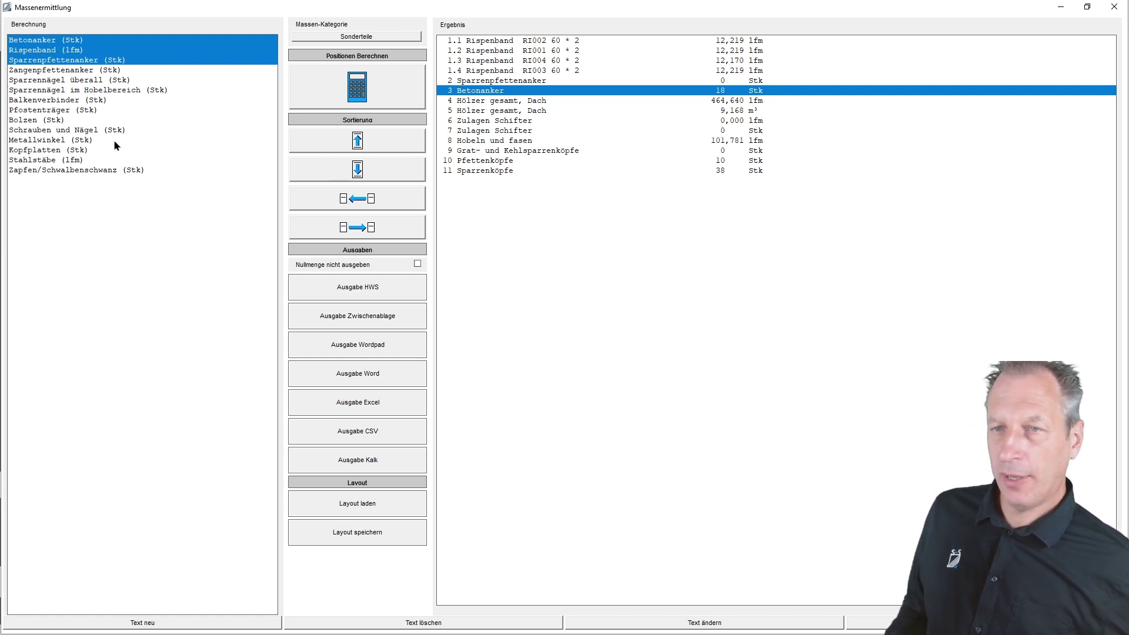
- Switch the Massen-Kategorie to Text and select the Titel 1 entry
left_click(376, 37)
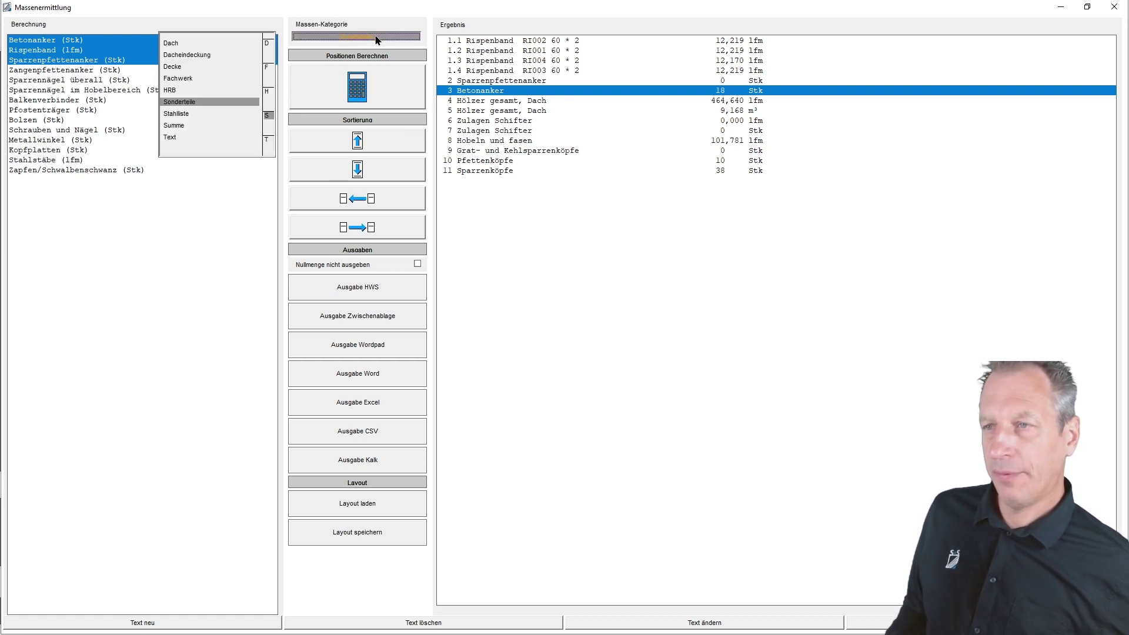
left_click(171, 137)
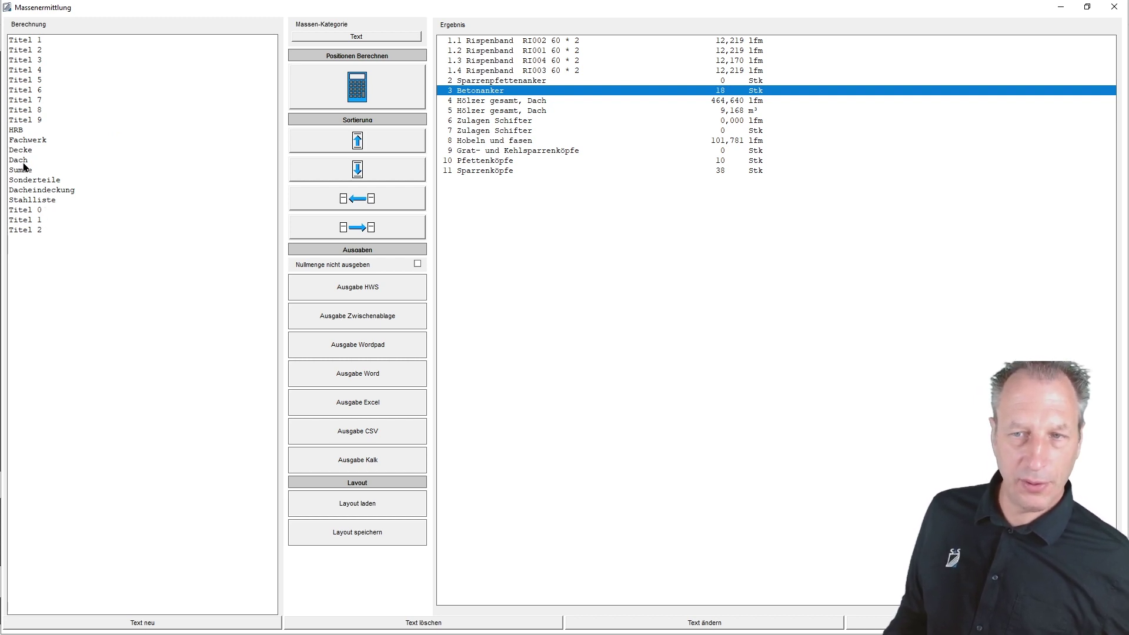
left_click(29, 40)
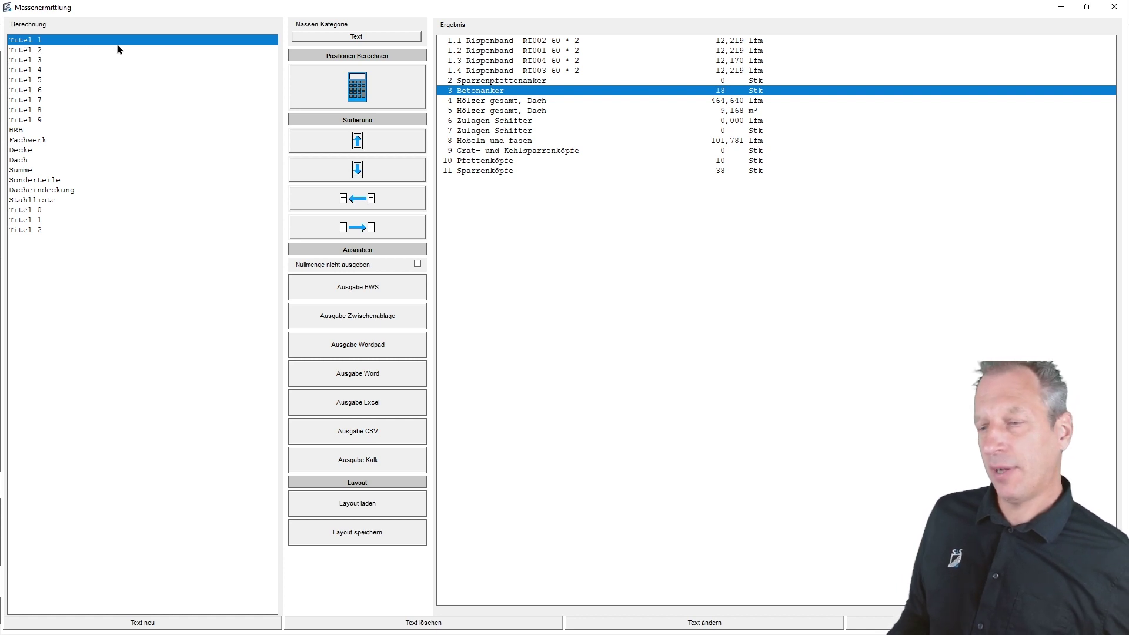
- Rename the Titel 1 text entry to EISENTEILE
left_click(728, 624)
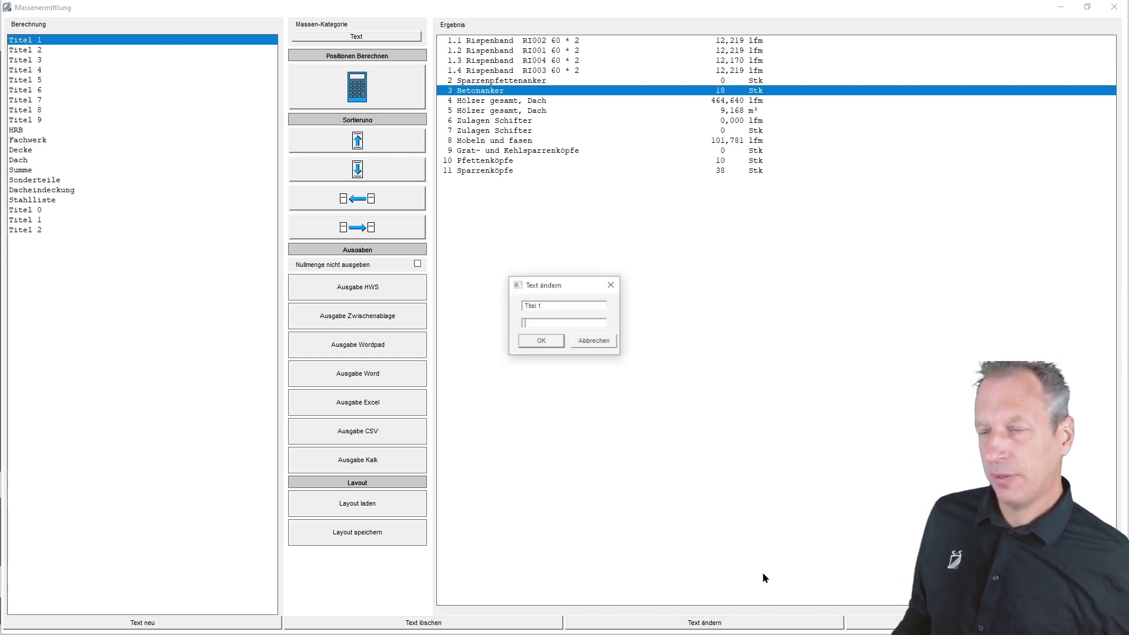
left_click(539, 323)
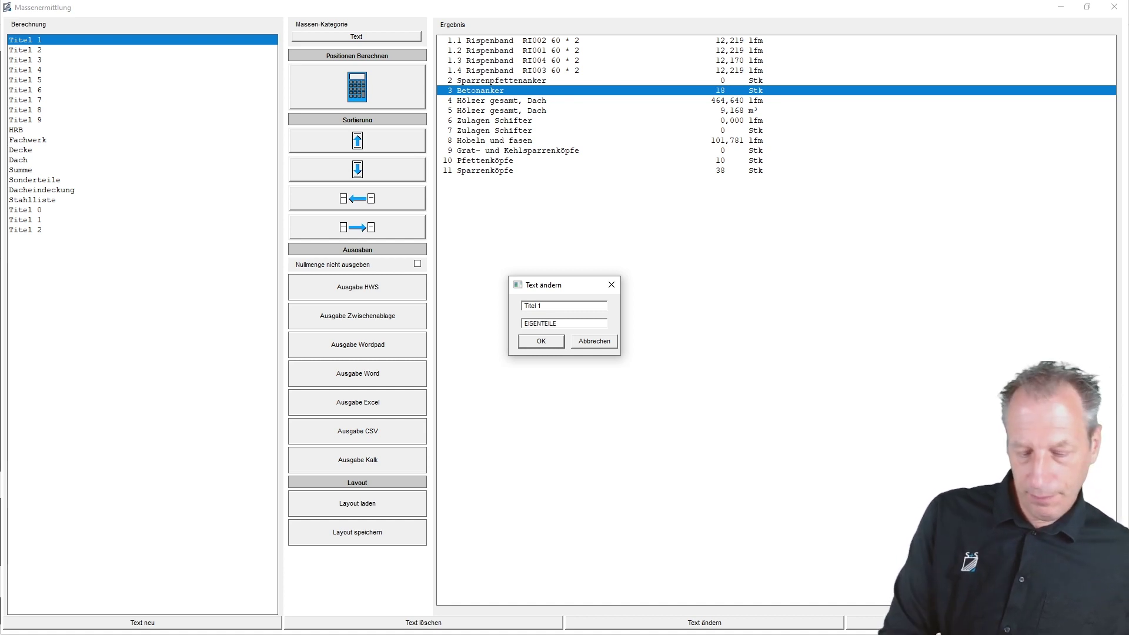
key("Return")
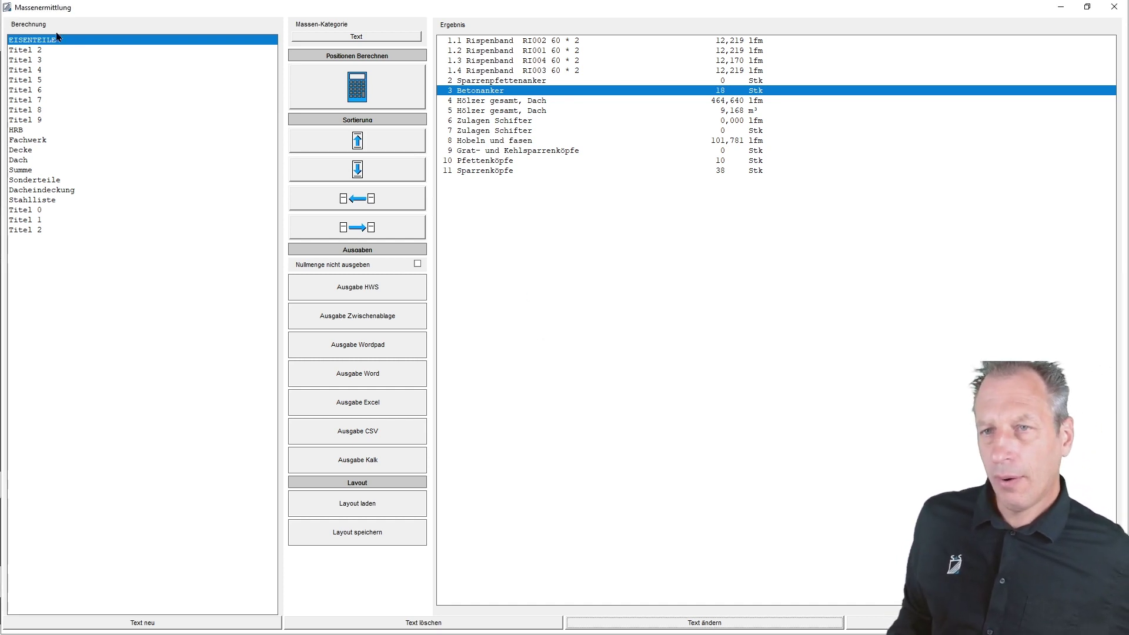
- Add EISENTEILE to the result list, move it to the top, then select Titel 2
left_click(378, 229)
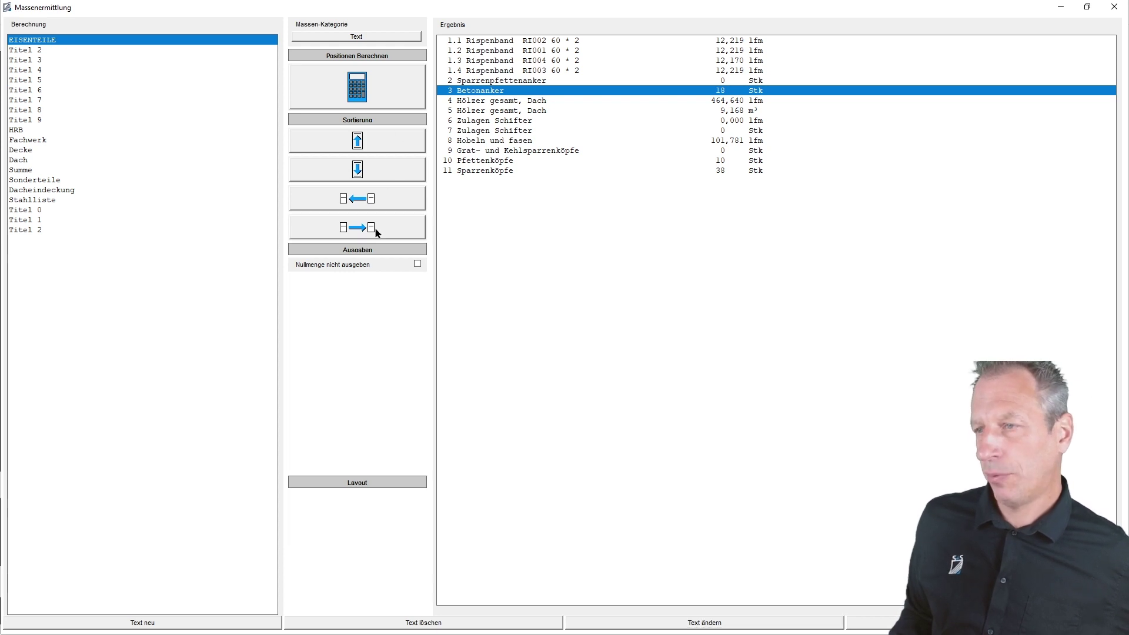
left_click(495, 182)
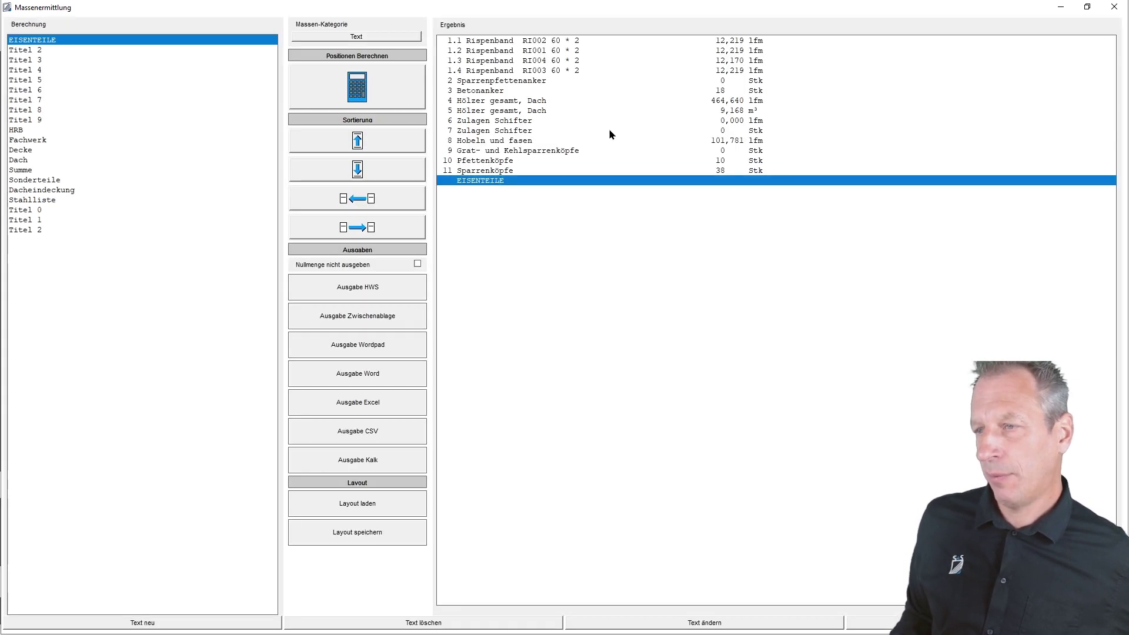
left_click(366, 145)
left_click(366, 146)
left_click(366, 146)
left_click(366, 146)
left_click(366, 147)
left_click(366, 148)
left_click(368, 150)
left_click(370, 151)
left_click(370, 150)
left_click(369, 150)
left_click(370, 150)
left_click(369, 150)
left_click(369, 151)
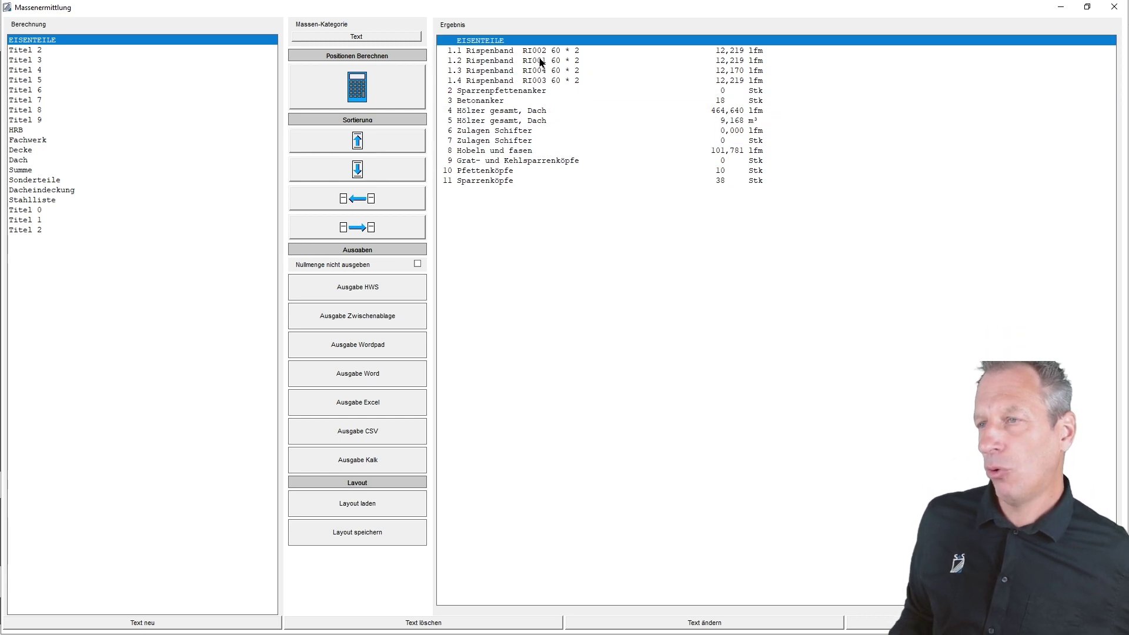
left_click(20, 50)
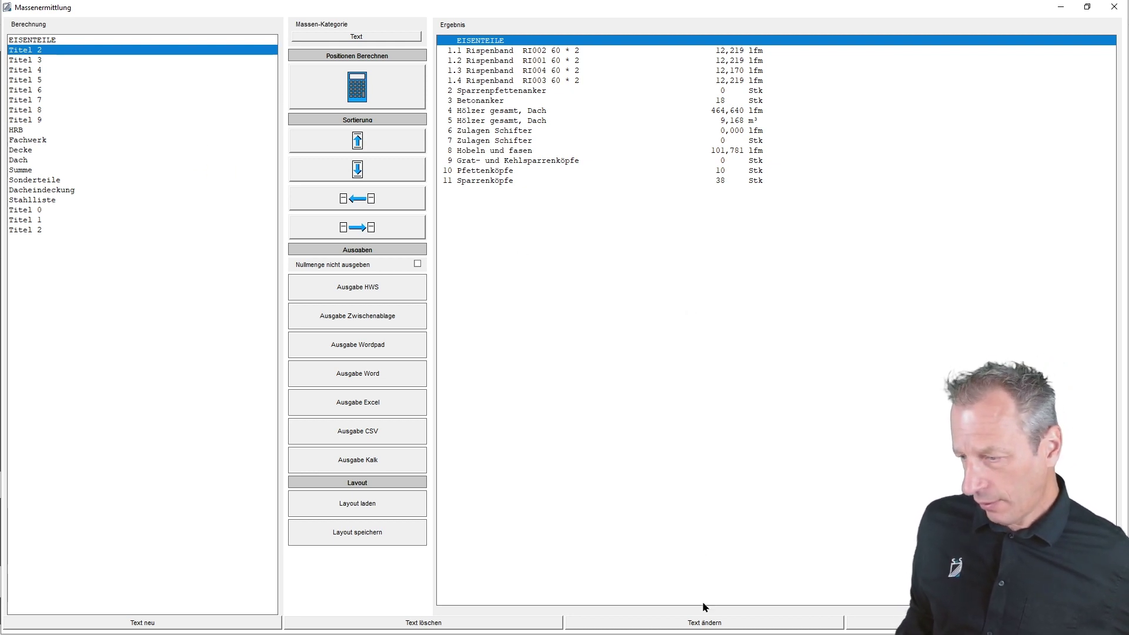
- Rename the Titel 2 heading to DACHHÖLZER
left_click(713, 624)
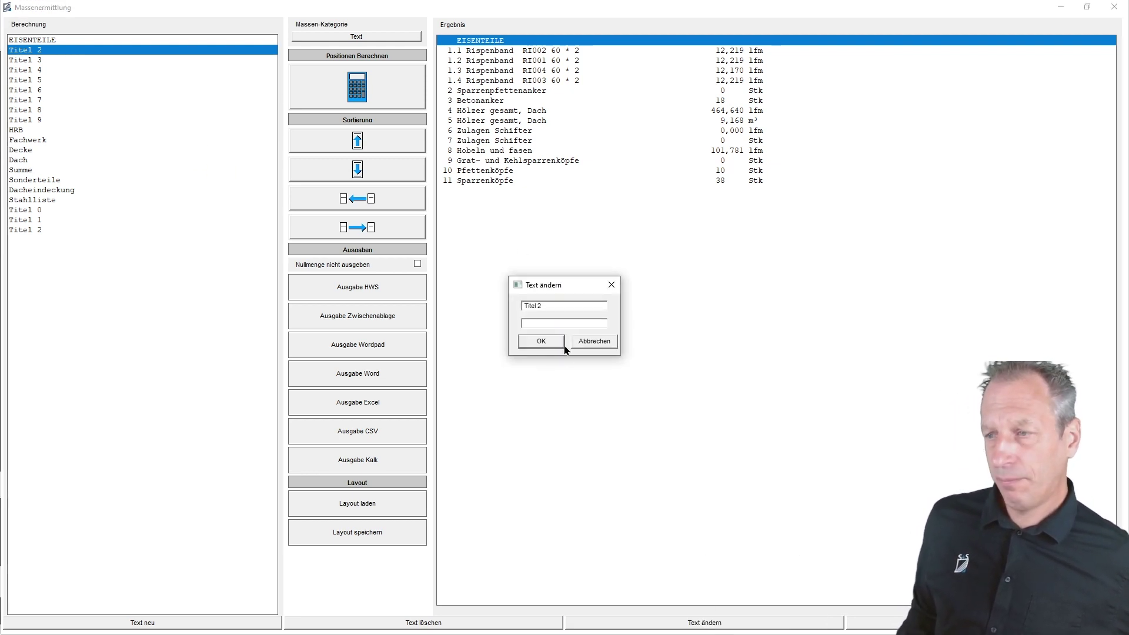
type("DACH")
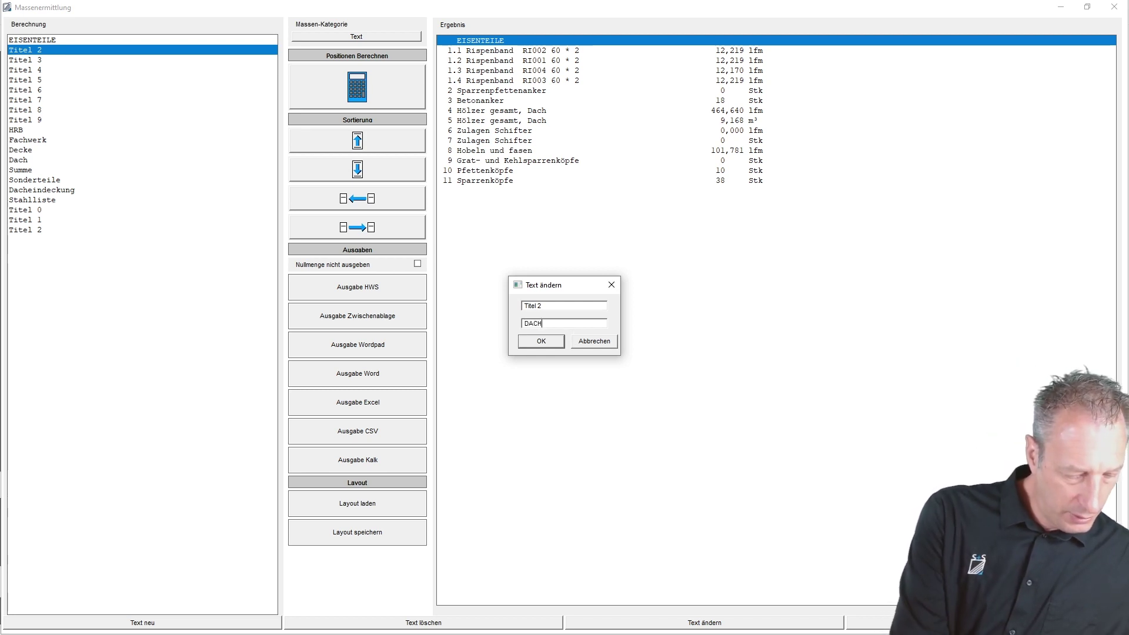
type("HÖLZE")
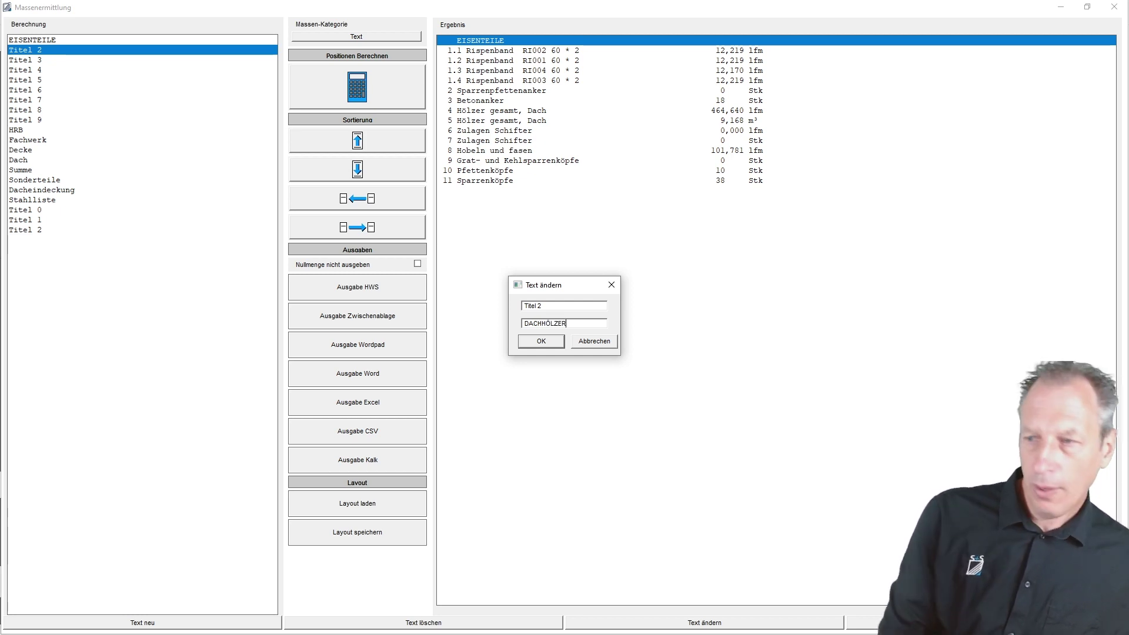
type("R")
left_click(554, 344)
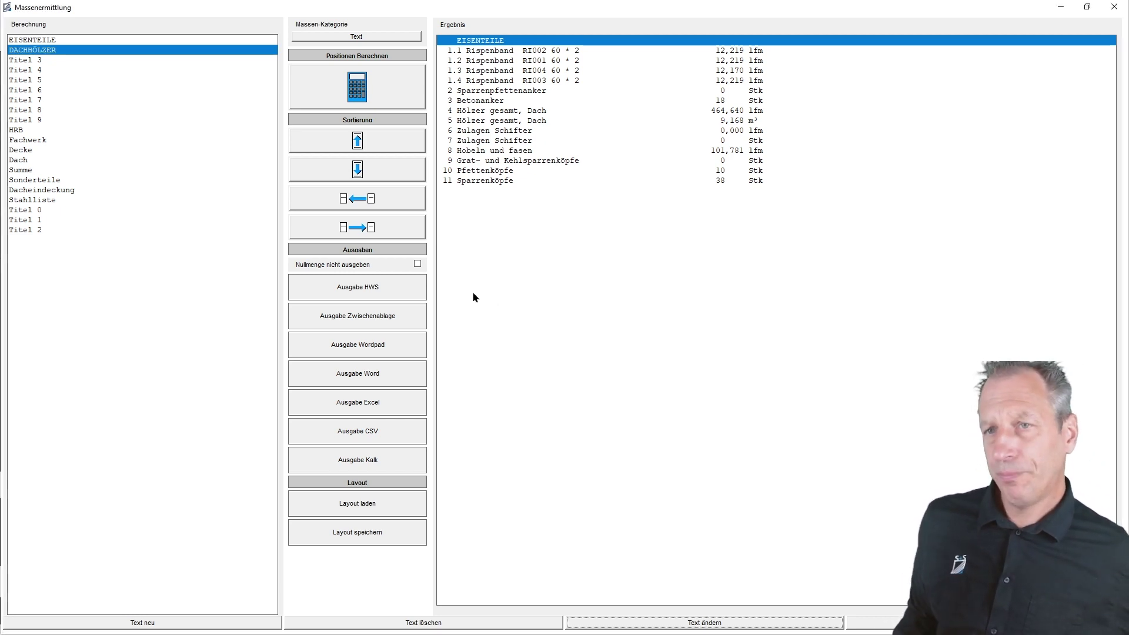
- Add DACHHÖLZER to the results and move it up four rows, after 5 Hölzer gesamt, Dach
left_click(354, 228)
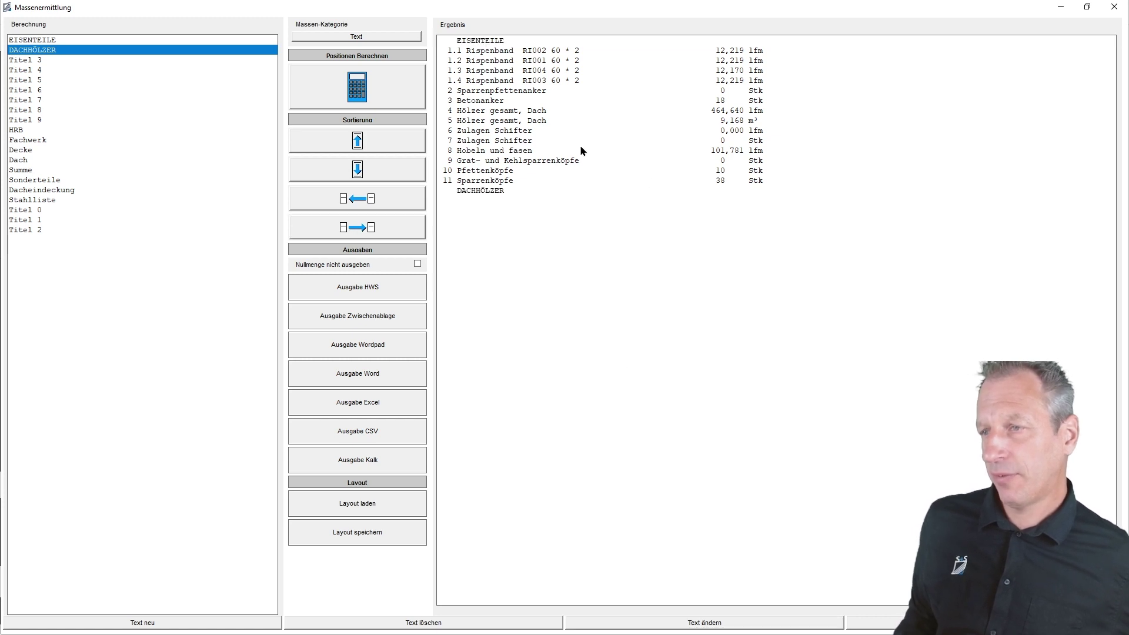
left_click(498, 192)
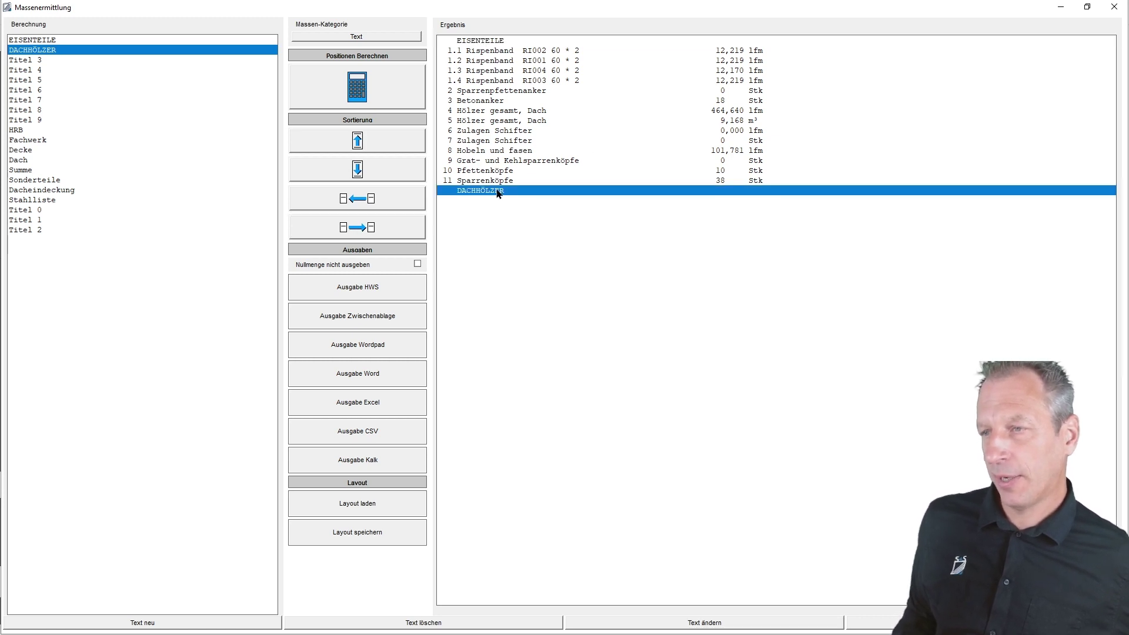
left_click(361, 140)
left_click(360, 140)
left_click(360, 140)
left_click(360, 140)
left_click(360, 140)
left_click(360, 140)
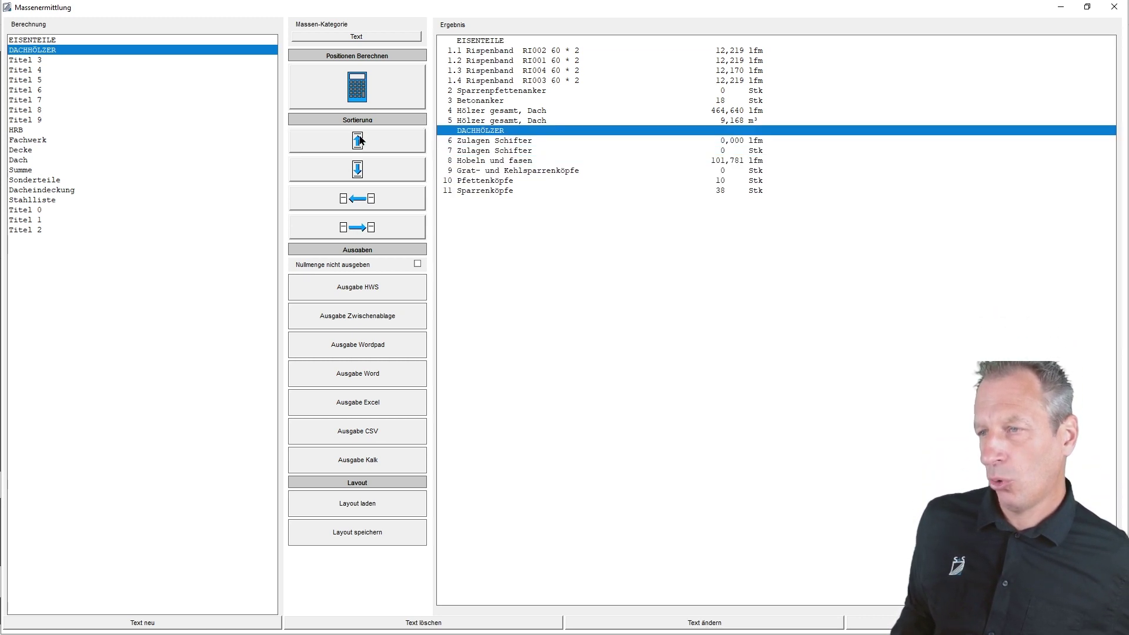
left_click(361, 140)
left_click(360, 140)
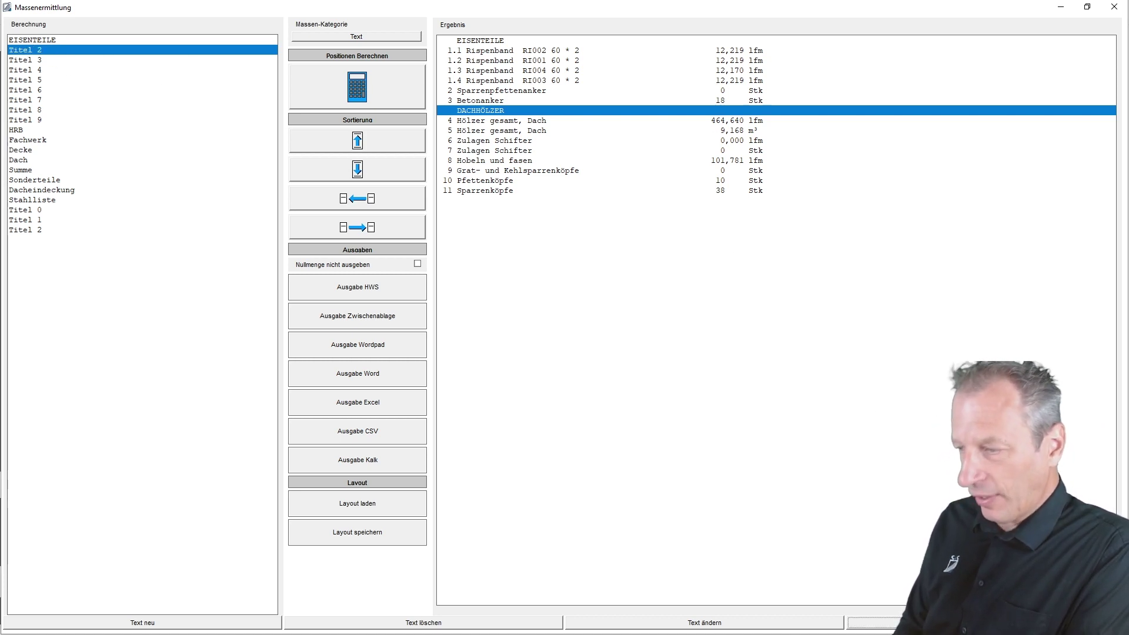
- Reset result headings to Titel 1 and Titel 2, enable Nullmenge nicht ausgeben, and close Massenermittlung
left_click(36, 40)
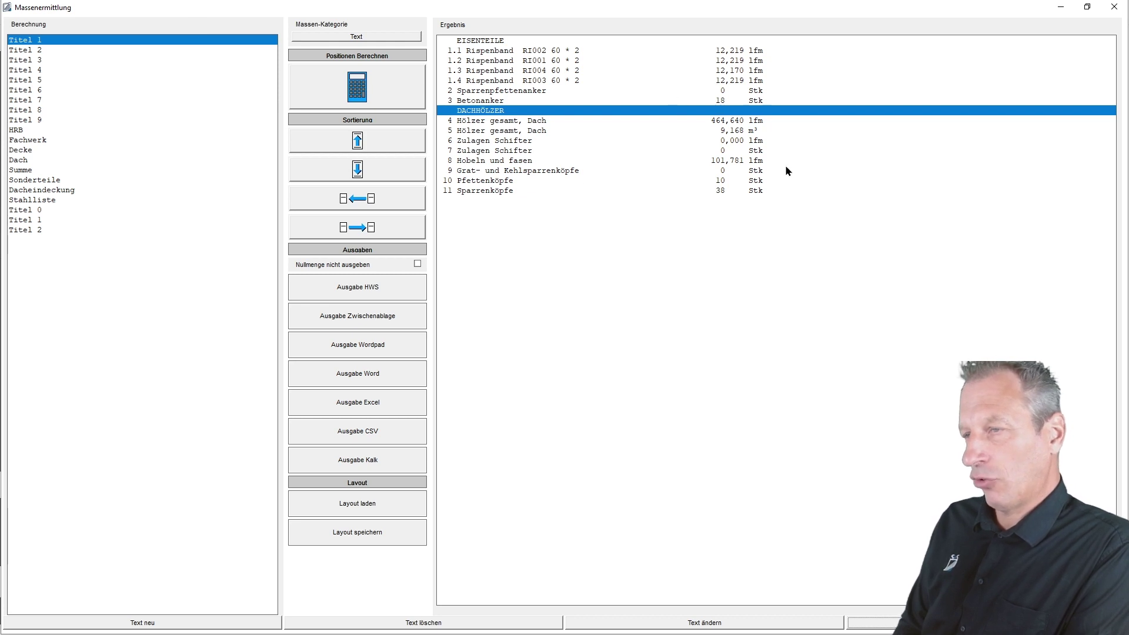
left_click(355, 229)
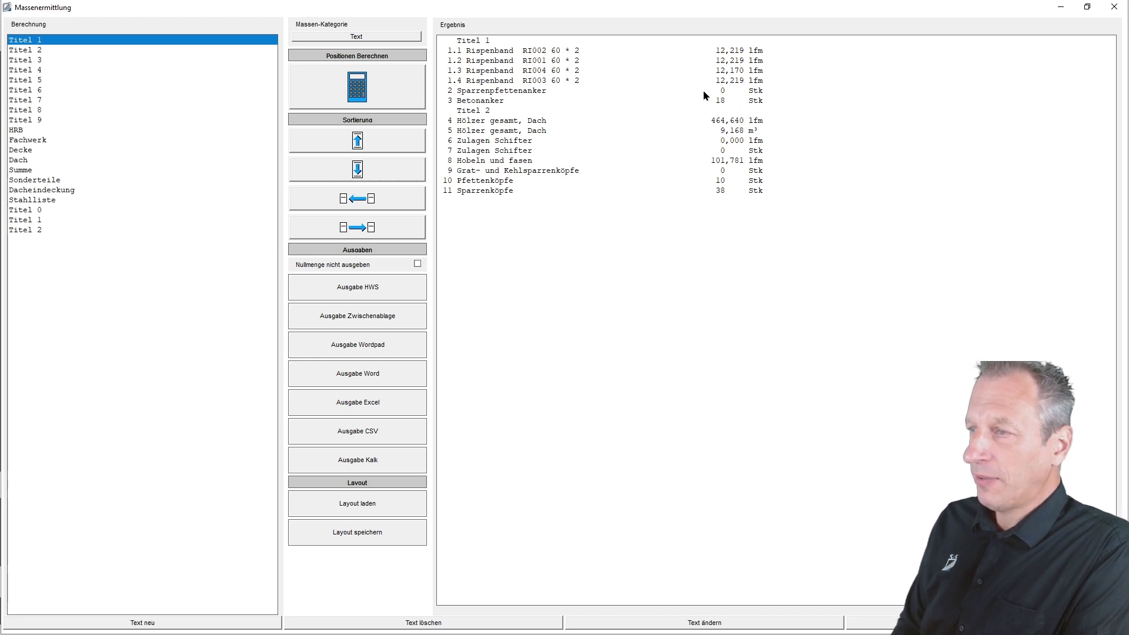
left_click(418, 264)
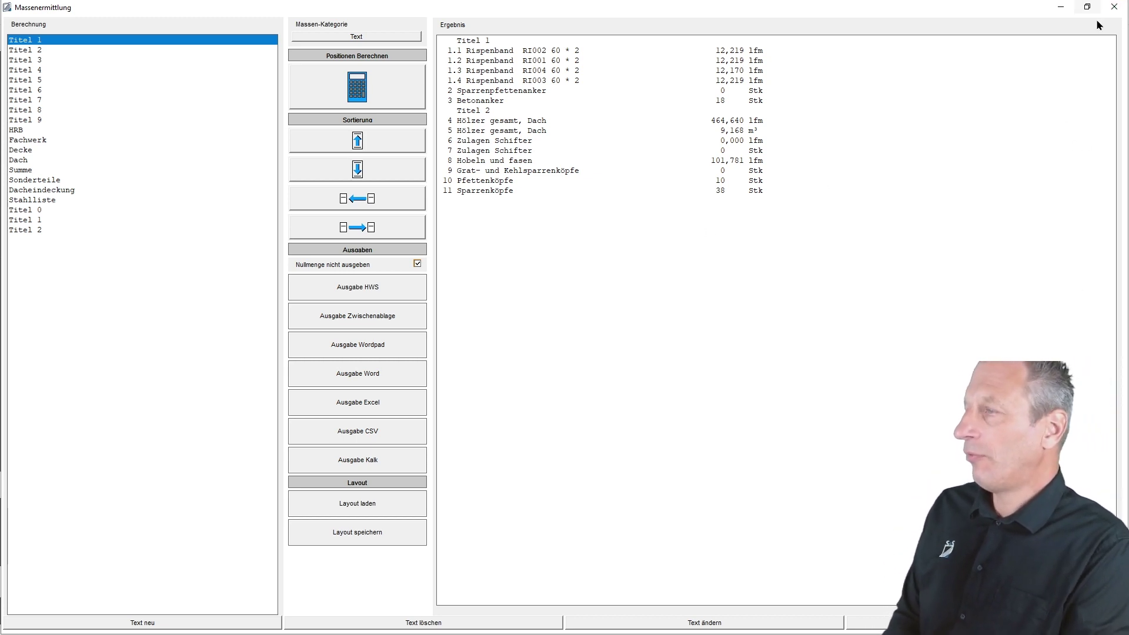
left_click(1114, 8)
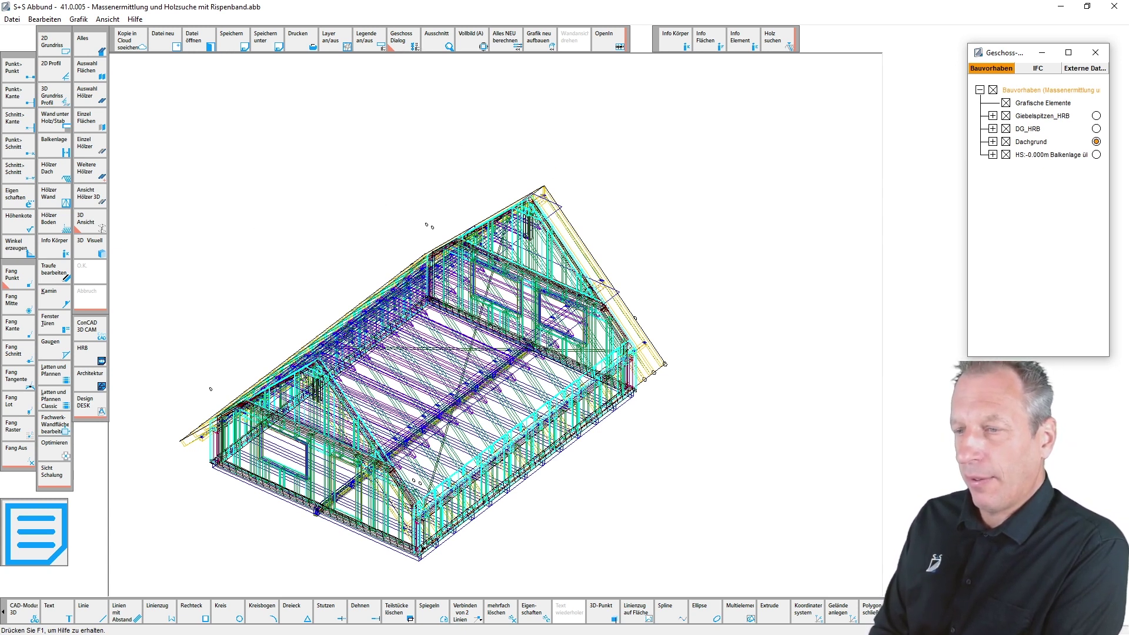
- Pan the roof model and bring up the Holz suchen timber search
middle_click_drag(334, 319, 385, 266)
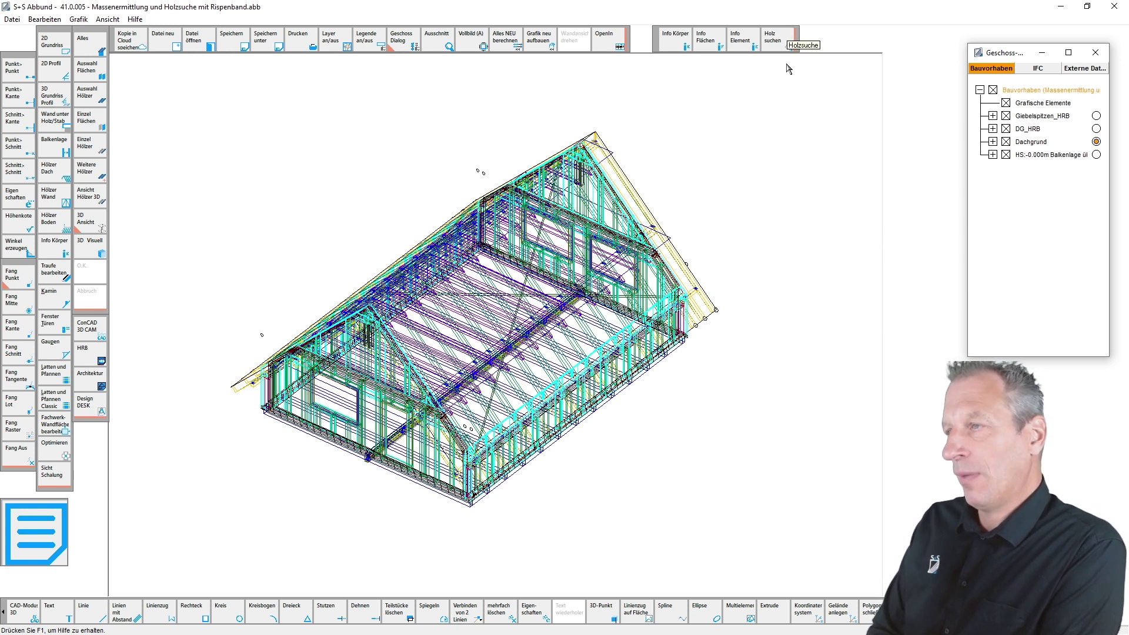
left_click(776, 44)
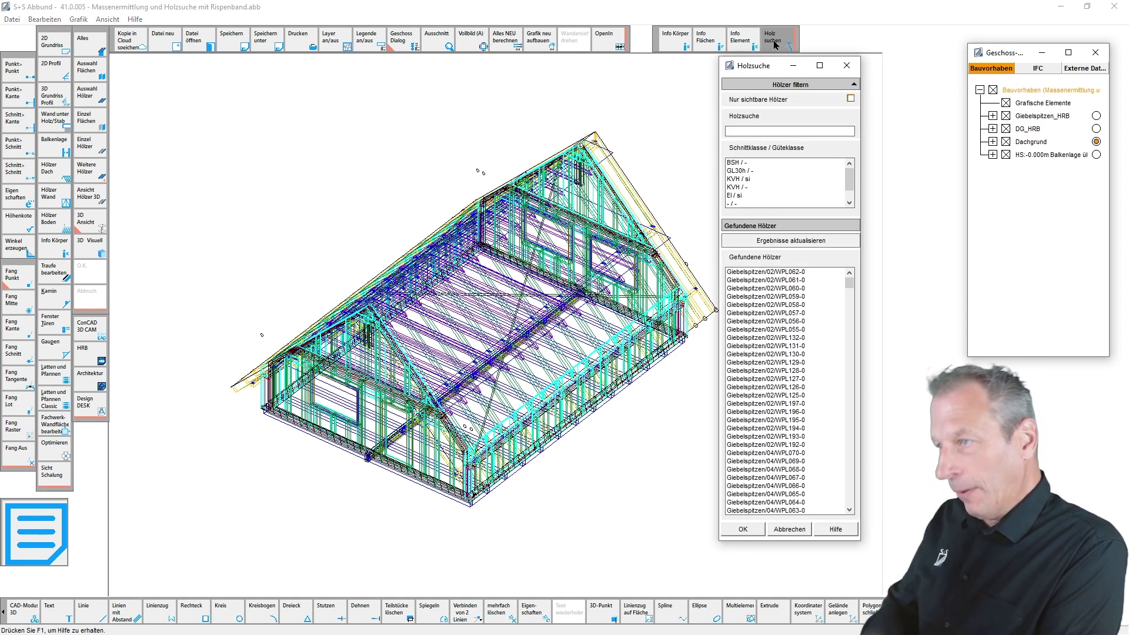
- Reposition the Holzsuche dialog and filter the found timbers to the KVH / - class
left_click_drag(770, 68, 698, 62)
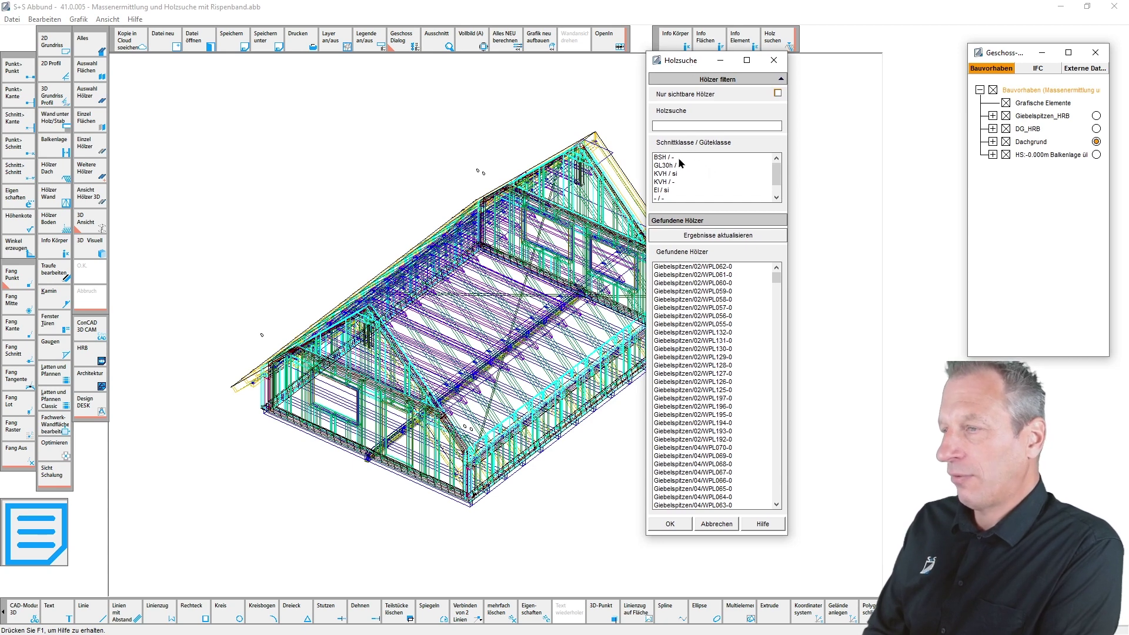
left_click_drag(776, 170, 776, 178)
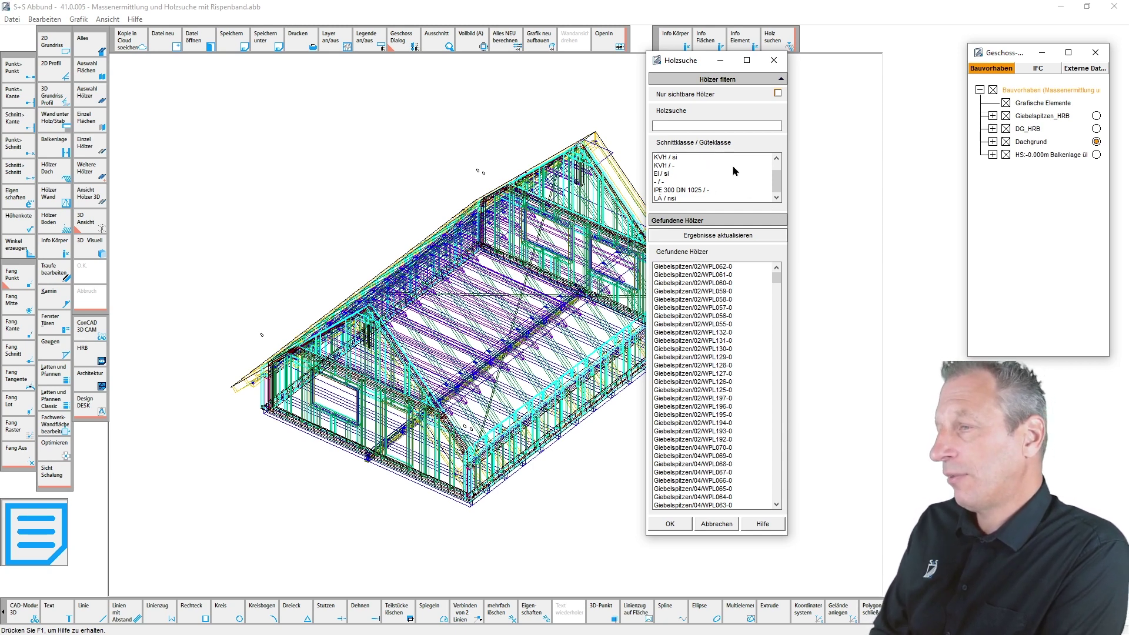
left_click(675, 127)
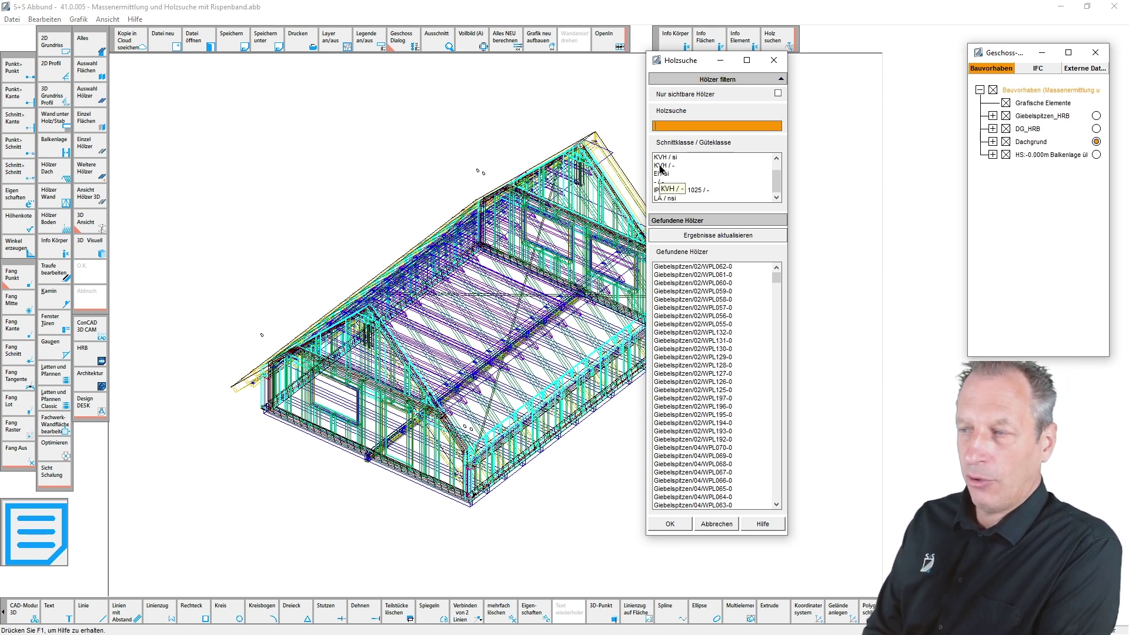
left_click(660, 165)
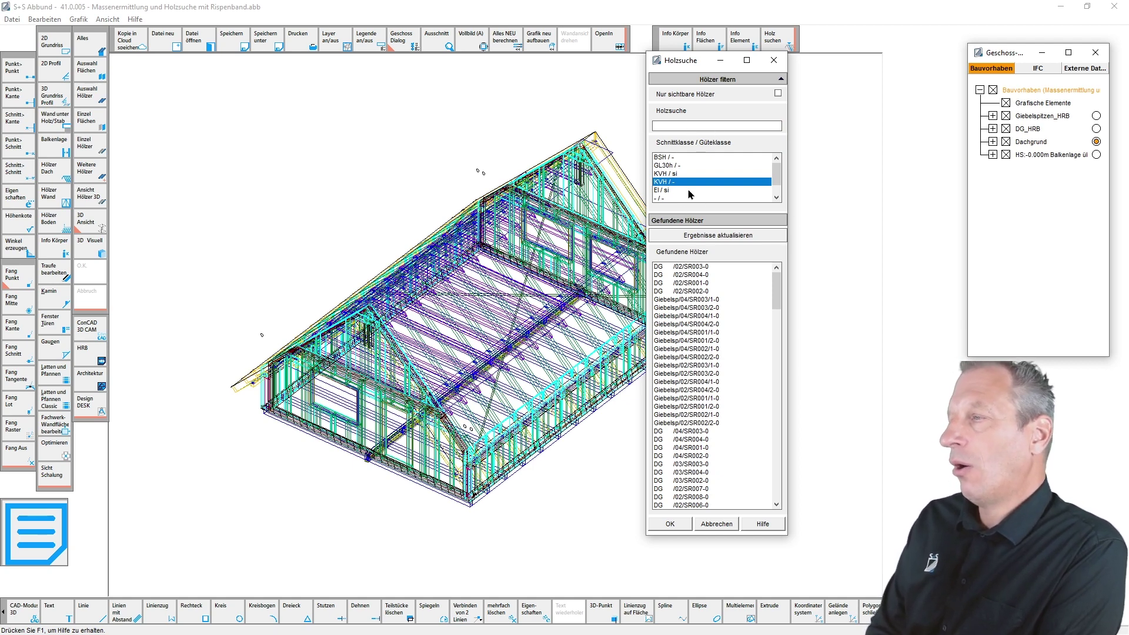
- Show only the Dachgrund layer and graphic elements, limit search to visible timbers, and refresh results
left_click(994, 90)
left_click(1005, 142)
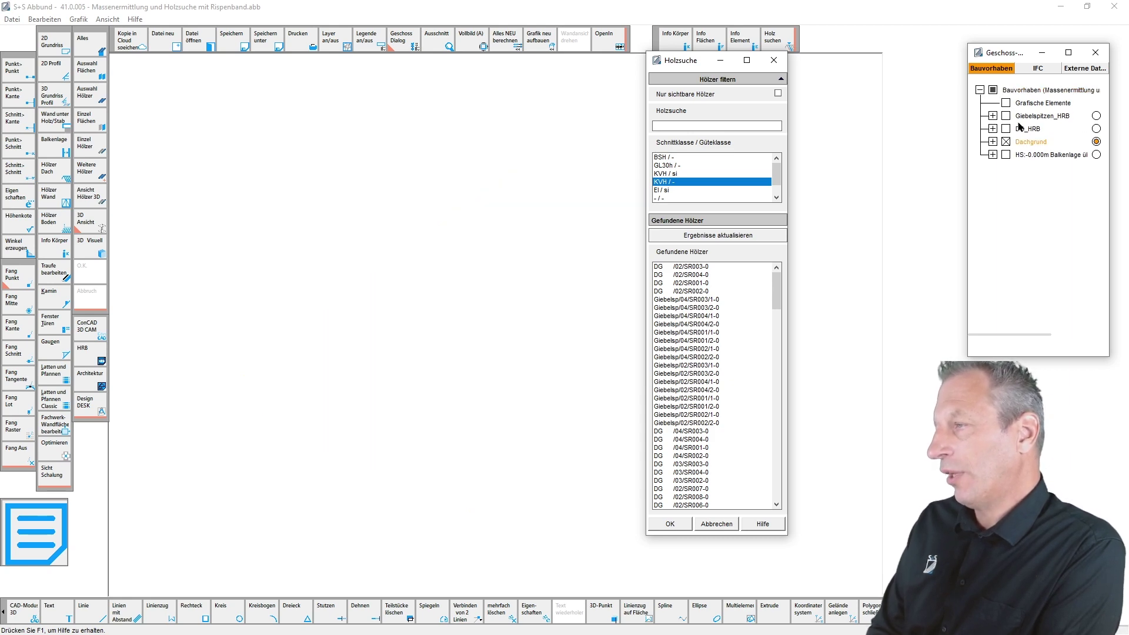
left_click(1006, 103)
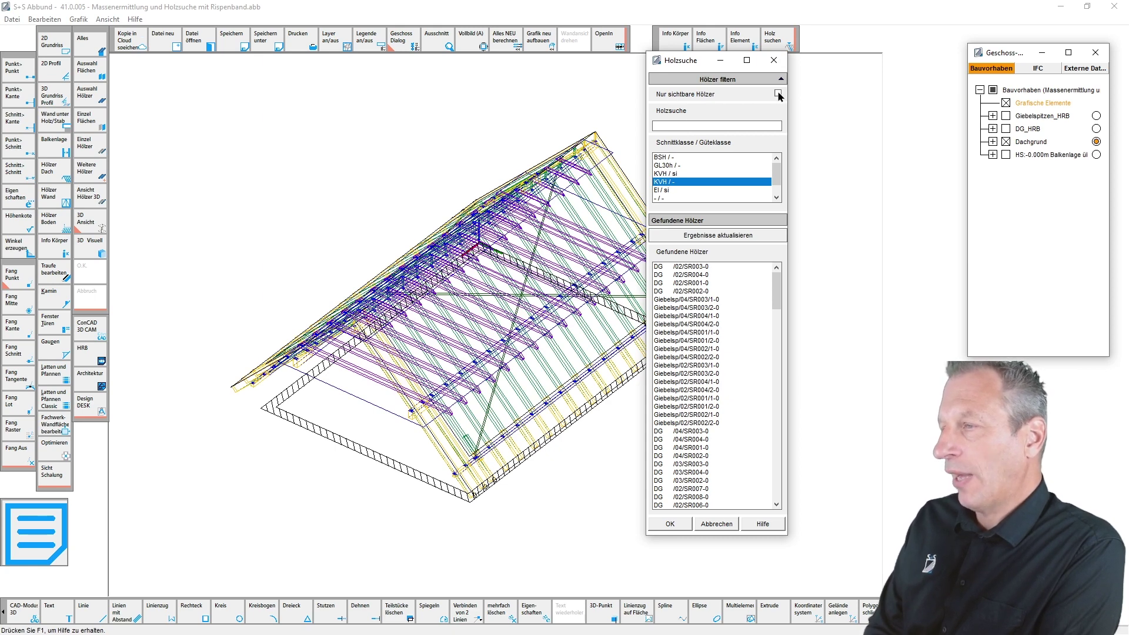
left_click(778, 93)
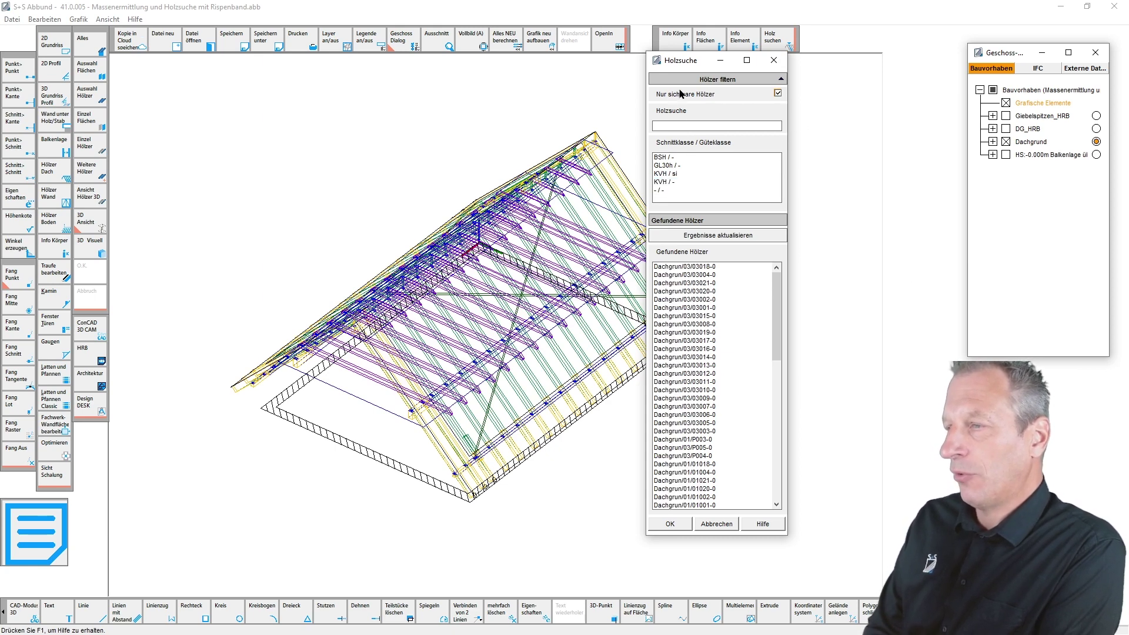
left_click(721, 238)
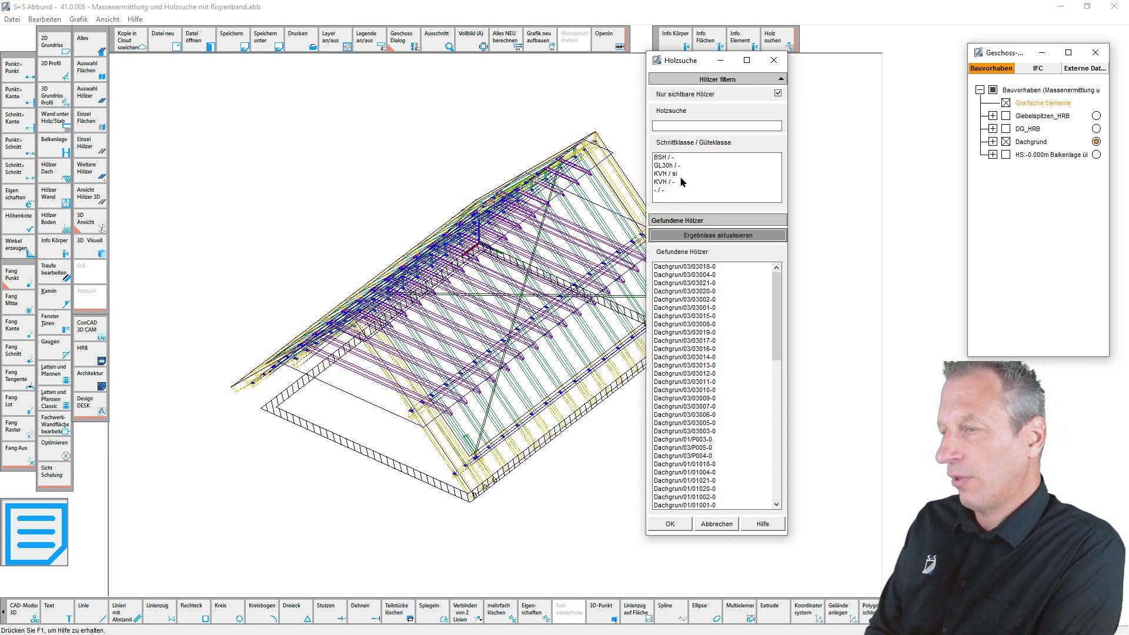
- Try the BSH / - and GL30h / - filters, highlighting timbers, then filter to - / -
left_click(663, 157)
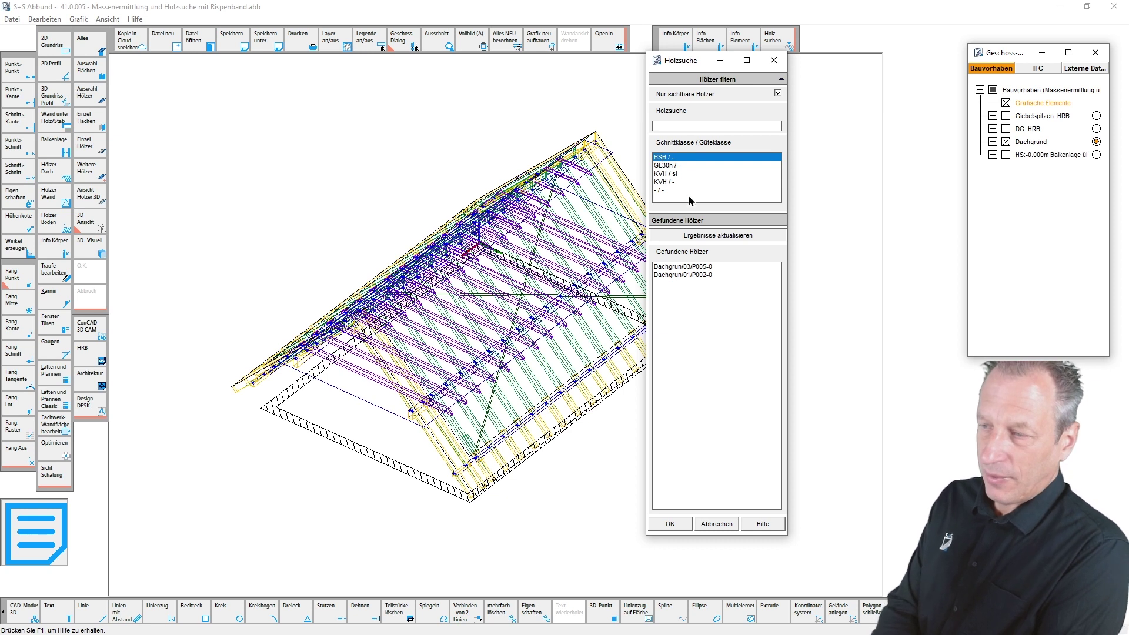
left_click(670, 268)
left_click(675, 275)
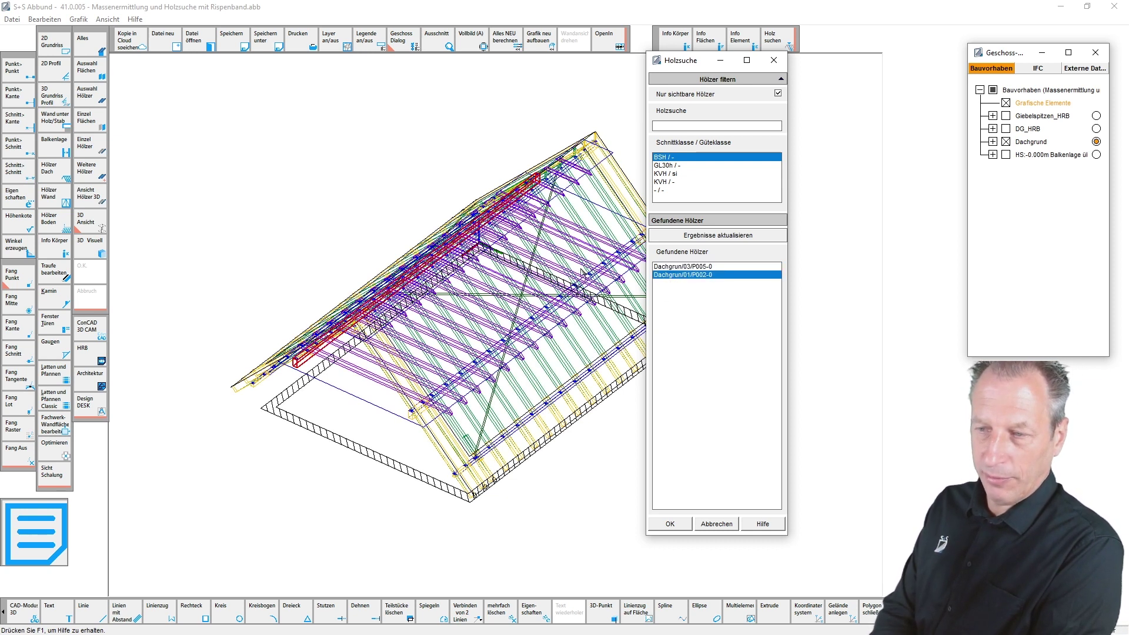
left_click(664, 170)
left_click(673, 268)
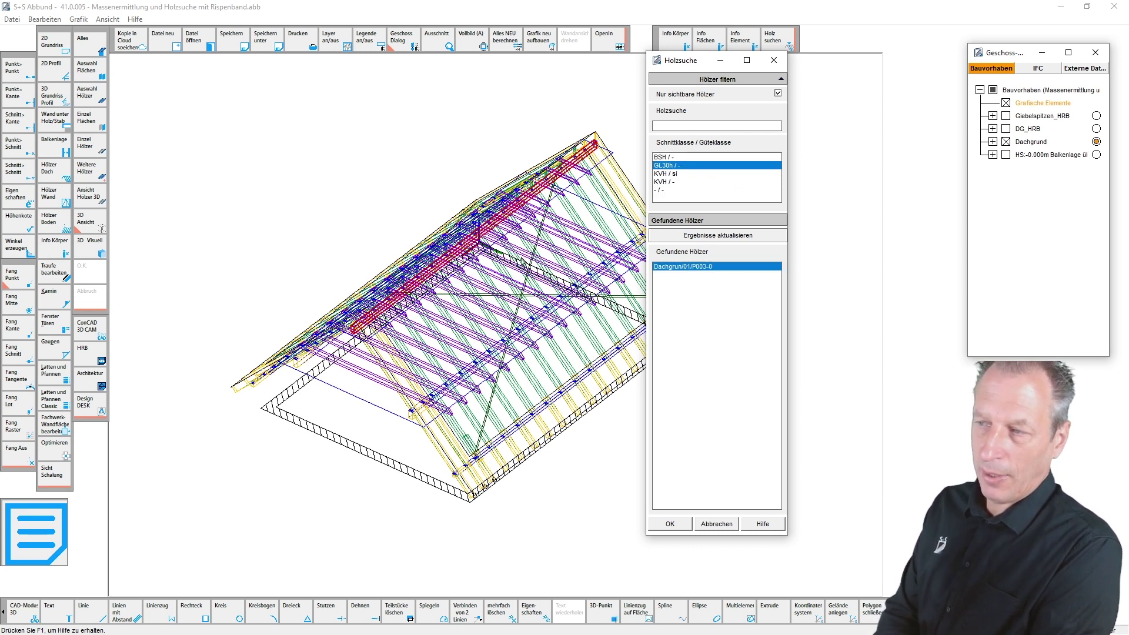
left_click_drag(687, 64, 731, 76)
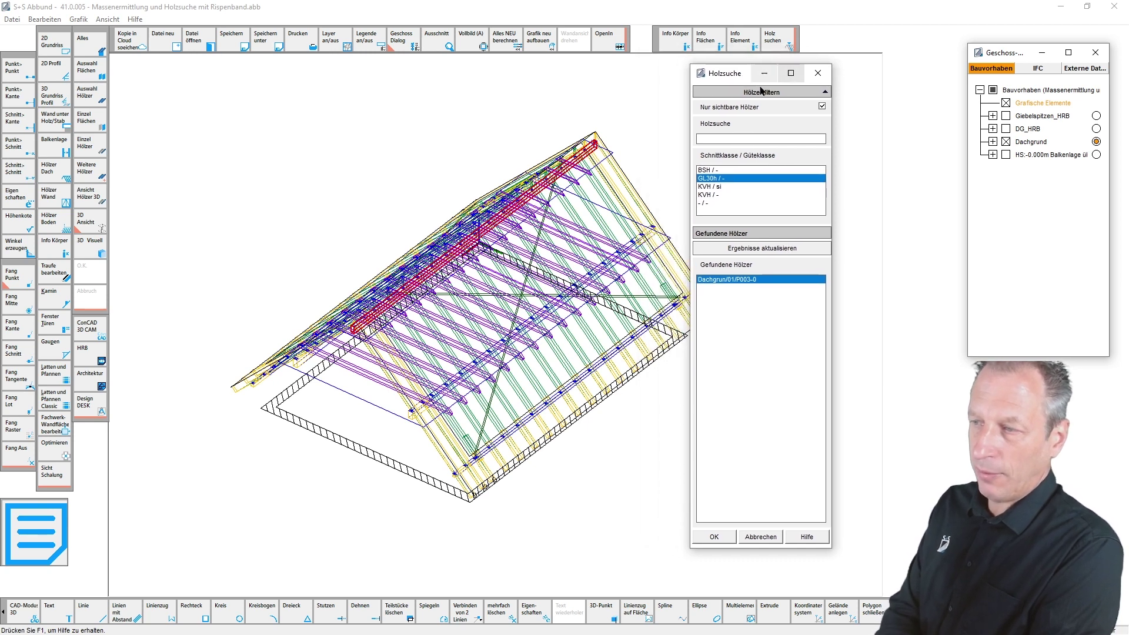
left_click(704, 202)
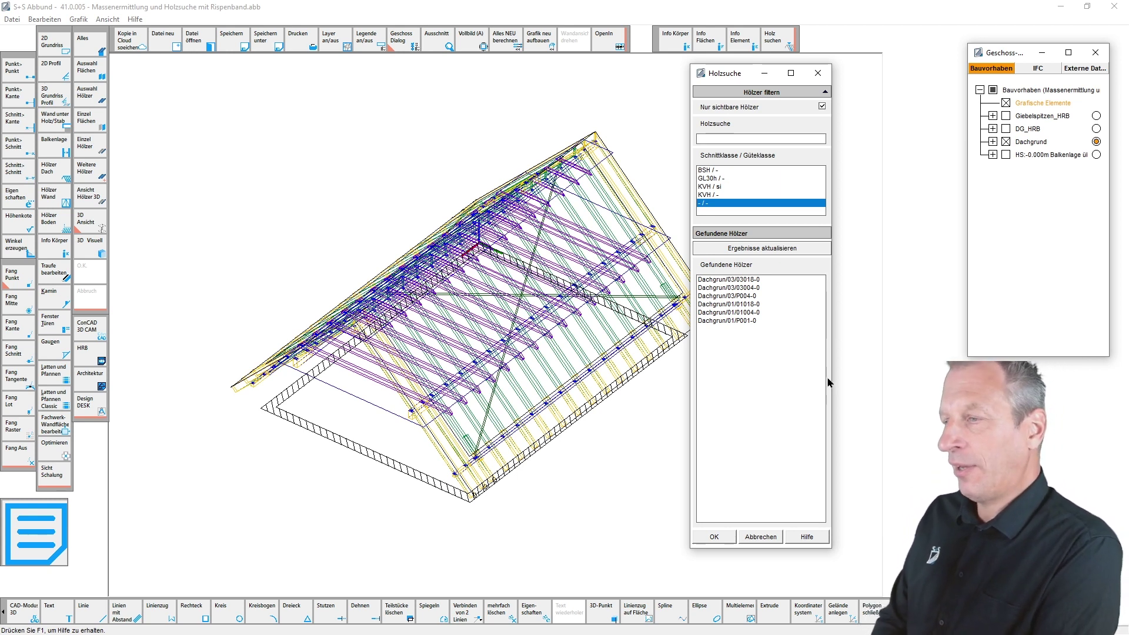
- Highlight the first found - / - timber in red and zoom the 3D view onto it
left_click(727, 280)
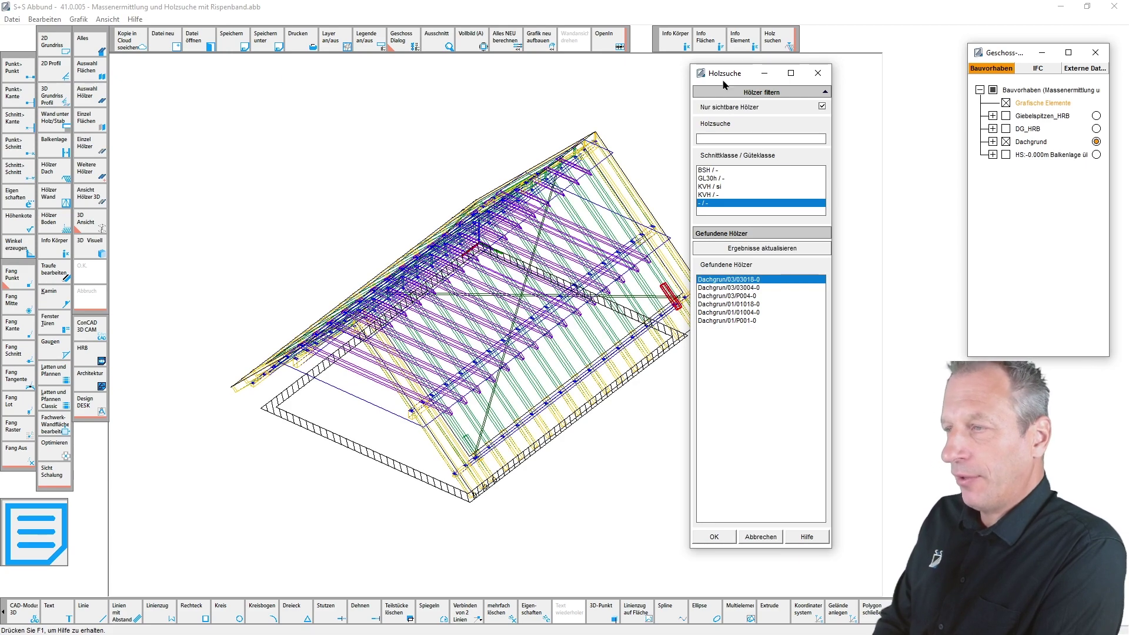
left_click_drag(723, 75, 797, 77)
scroll(706, 282, "up", 5)
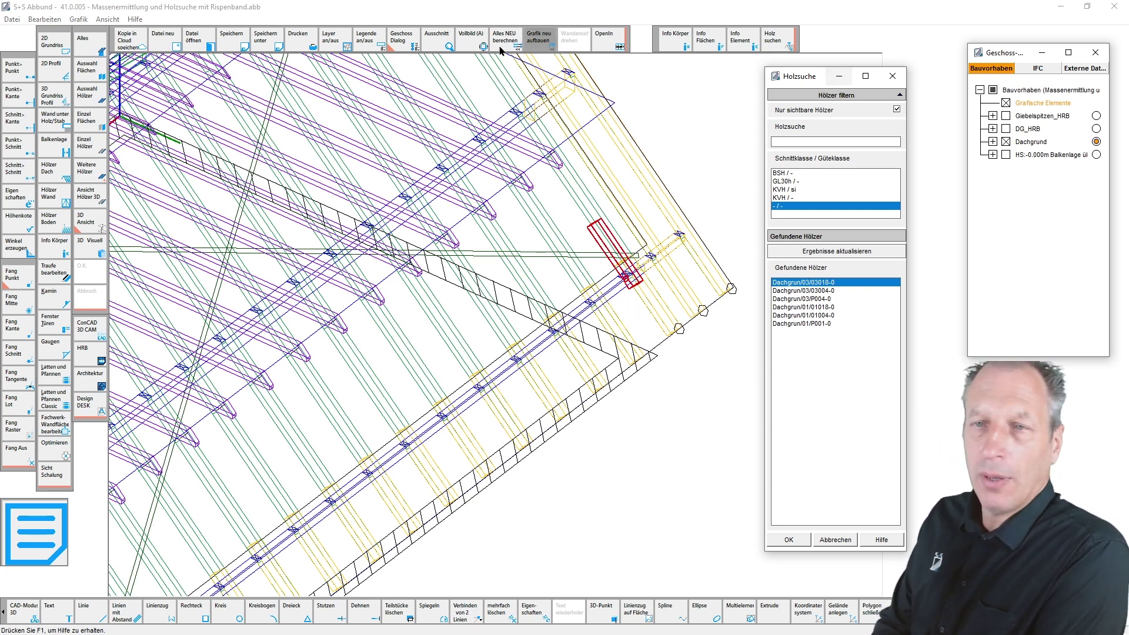
- Export all timbers to Holzliste 32 Bit, overwriting Massenermittlung und Holzsuche mit Rispenband.hlz
left_click(788, 539)
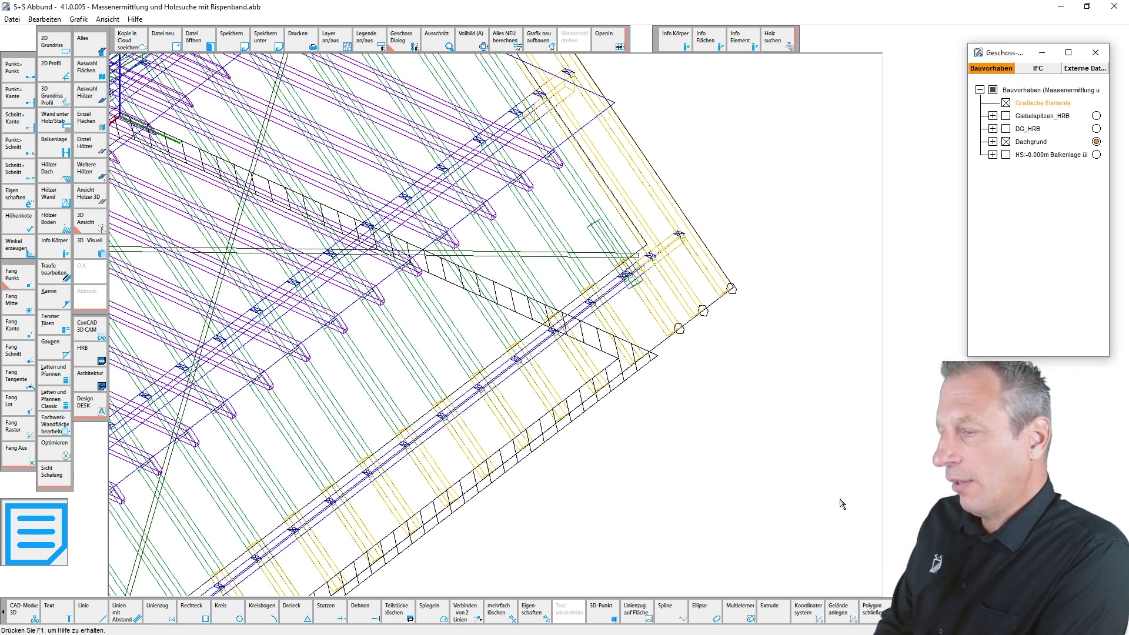
left_click(10, 20)
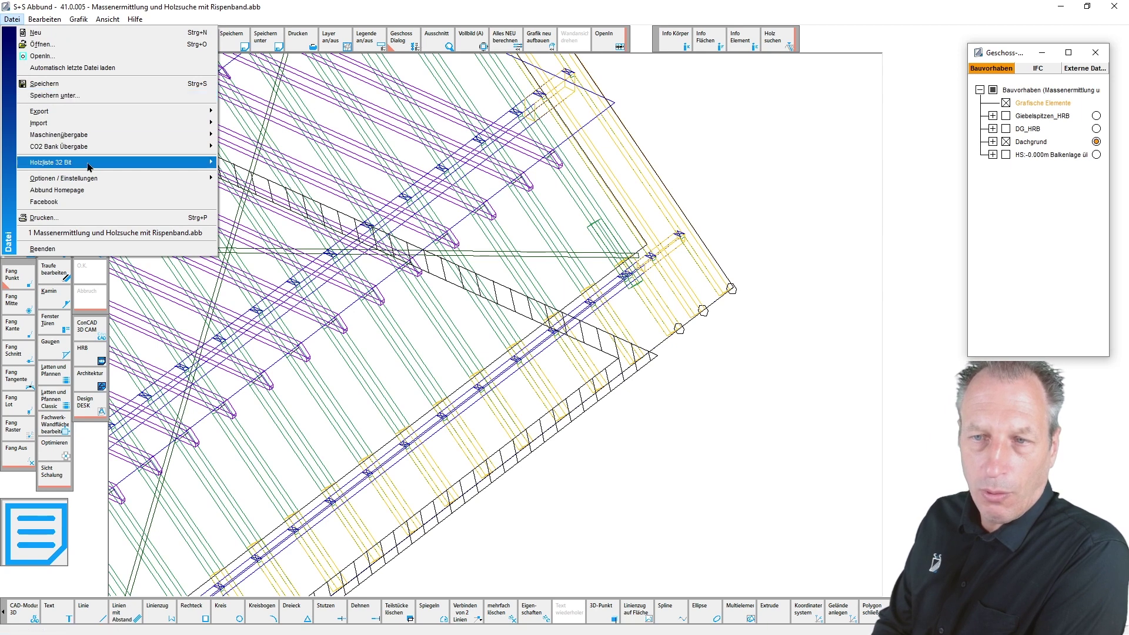
mouse_move(92, 169)
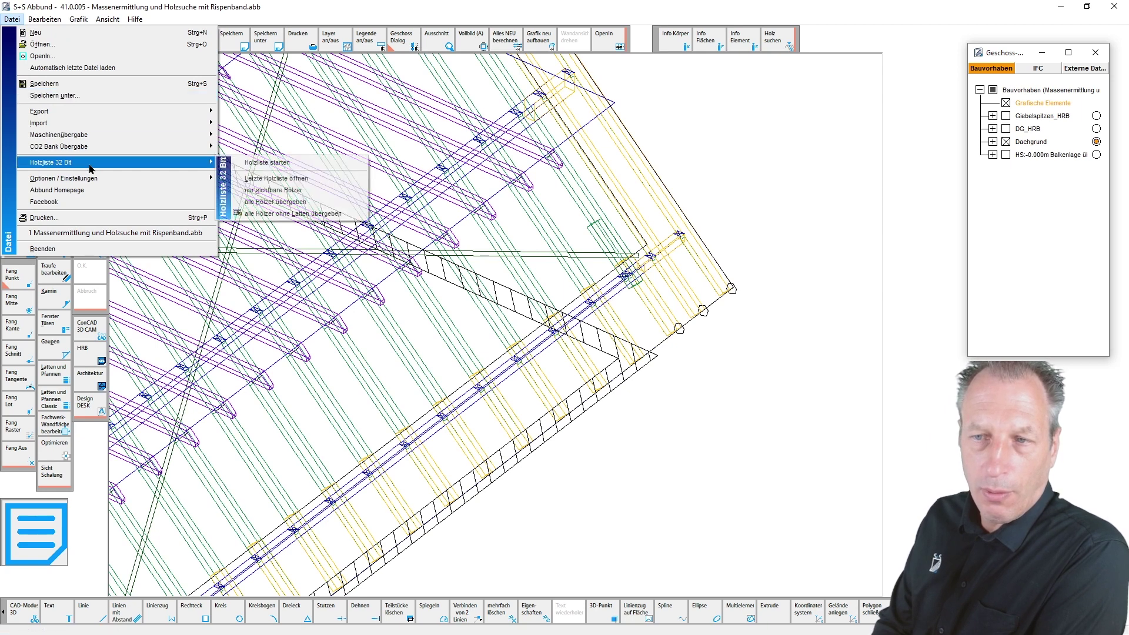
left_click(294, 203)
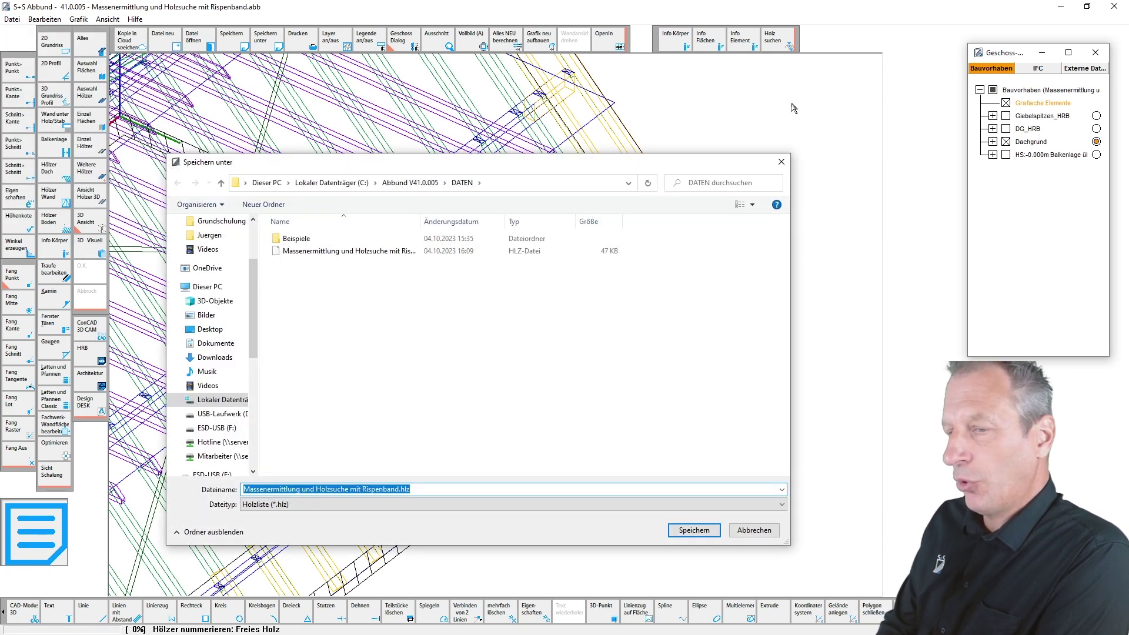
left_click(693, 529)
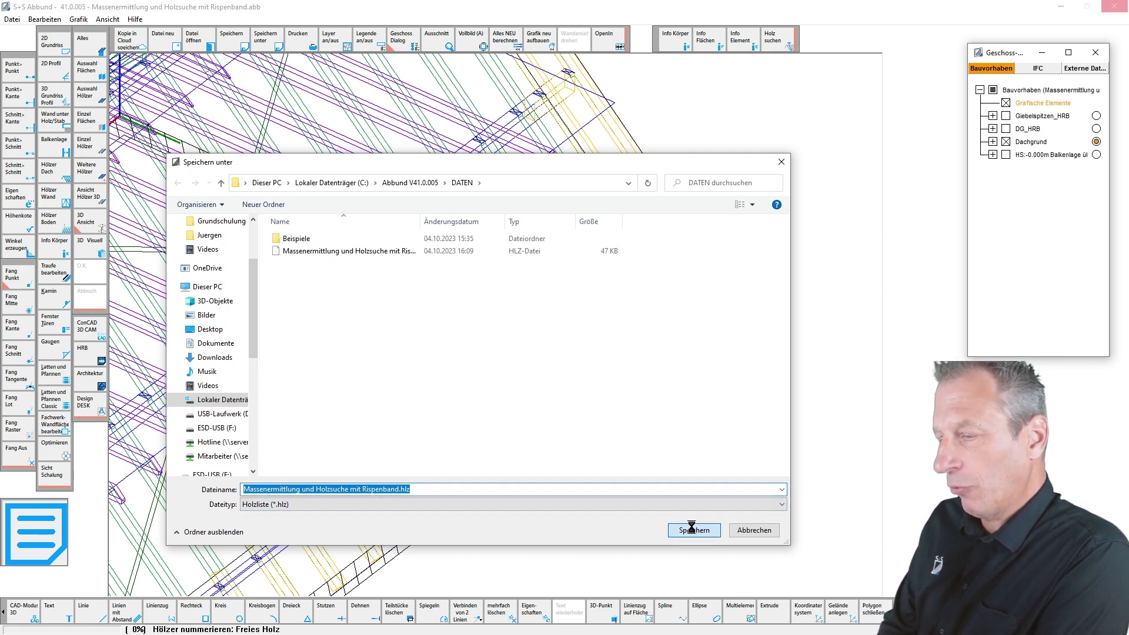
left_click(627, 324)
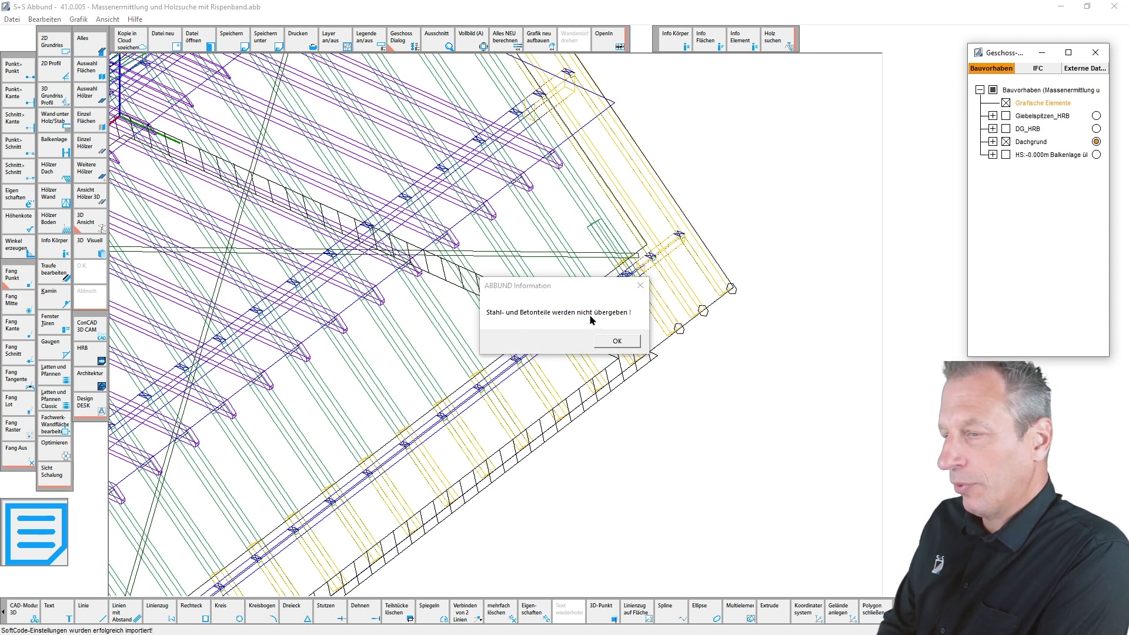
left_click(617, 342)
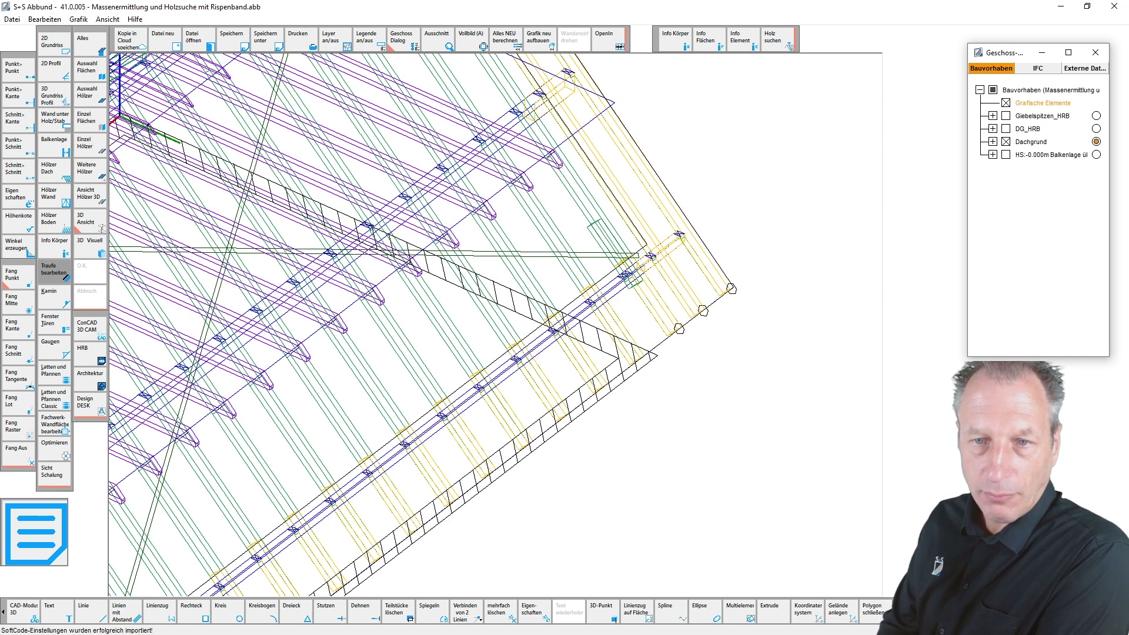
- In the Voreinstellungen presets, set Schnittklasse to KVH and Güteklasse to nsi
left_click(54, 271)
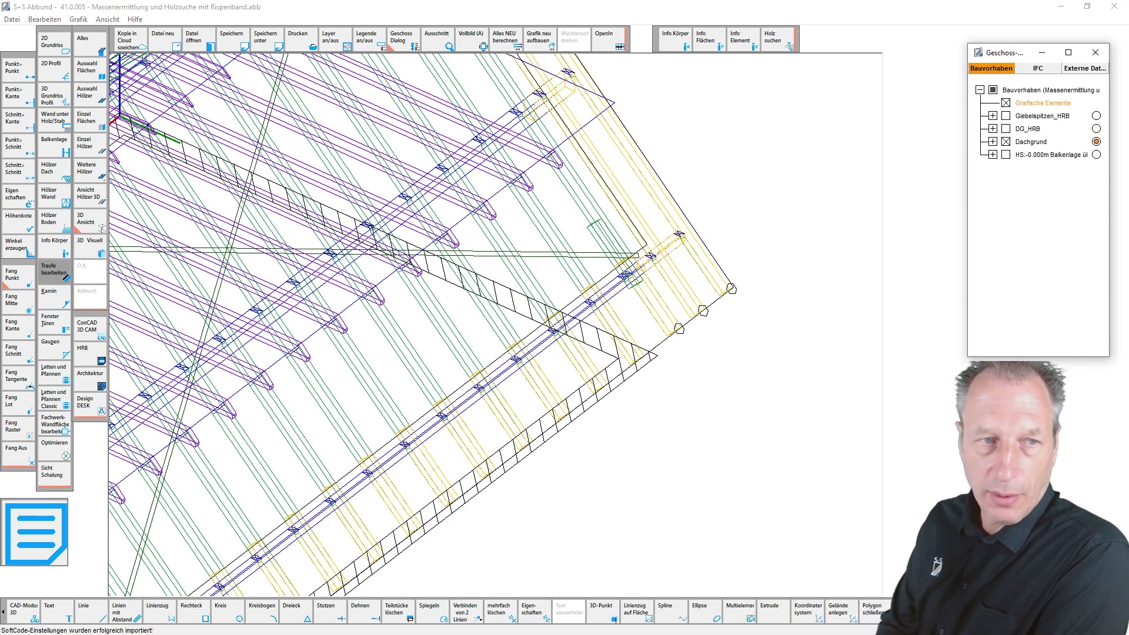
mouse_move(313, 152)
left_mouse_down()
mouse_move(610, 168)
mouse_move(582, 154)
mouse_move(637, 143)
mouse_move(637, 161)
mouse_move(858, 116)
mouse_move(838, 111)
left_mouse_up()
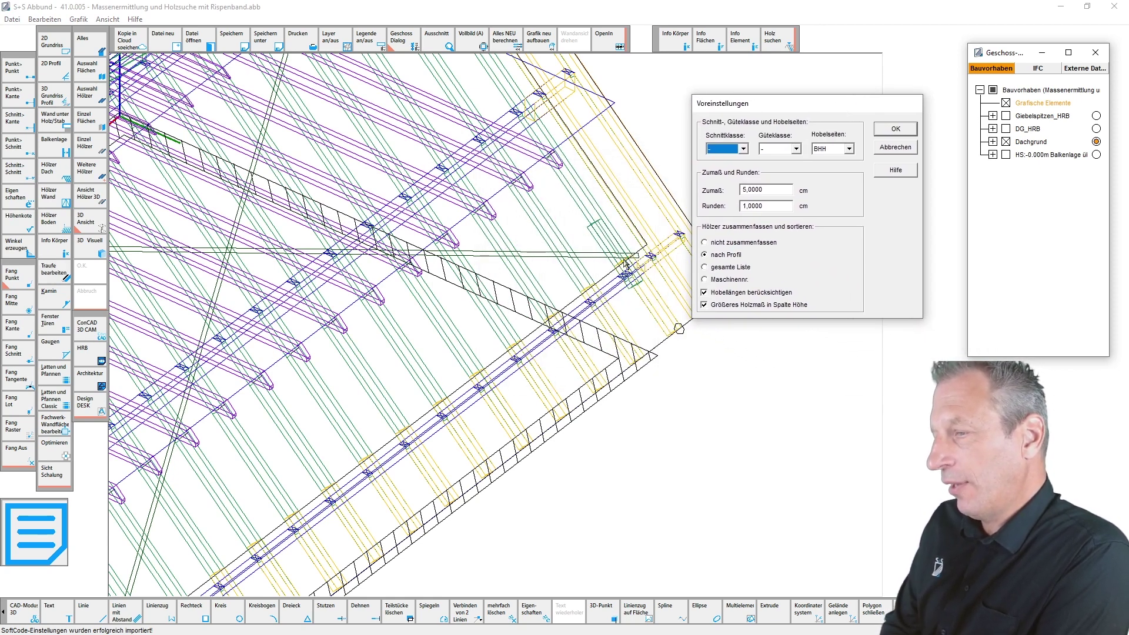
left_click(743, 149)
scroll(726, 188, "down", 2)
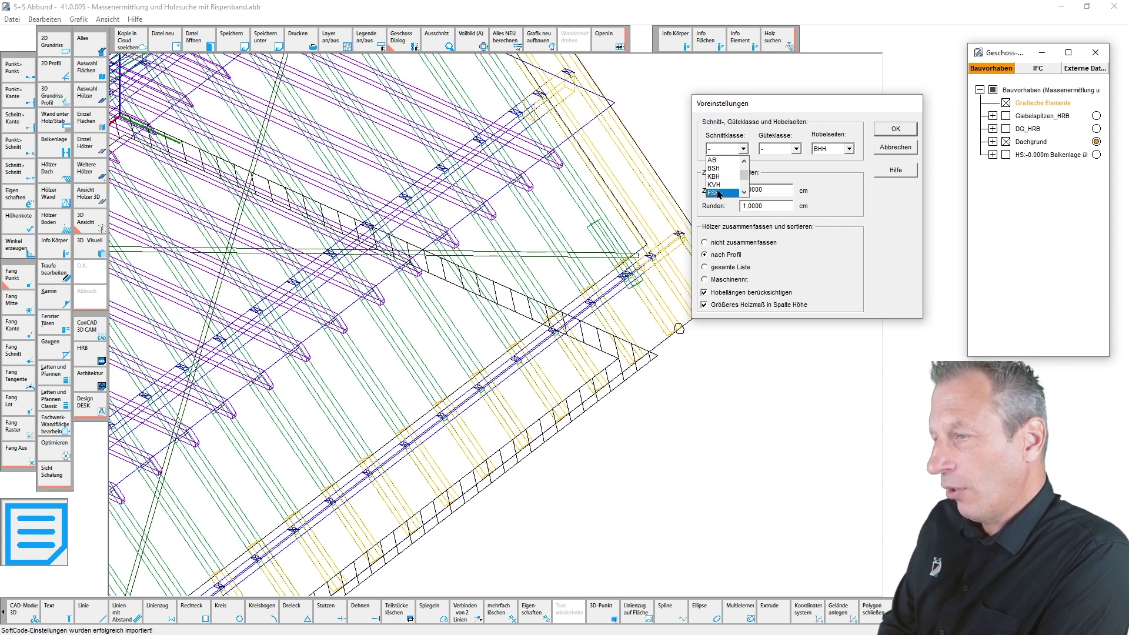
left_click(724, 193)
left_click(796, 149)
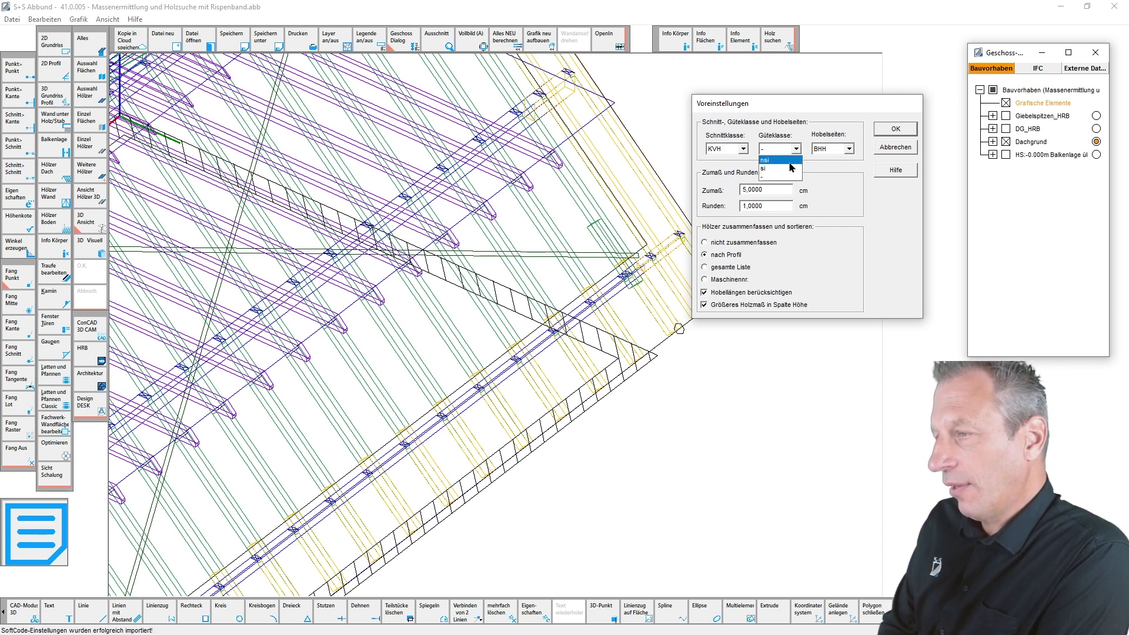
left_click(788, 166)
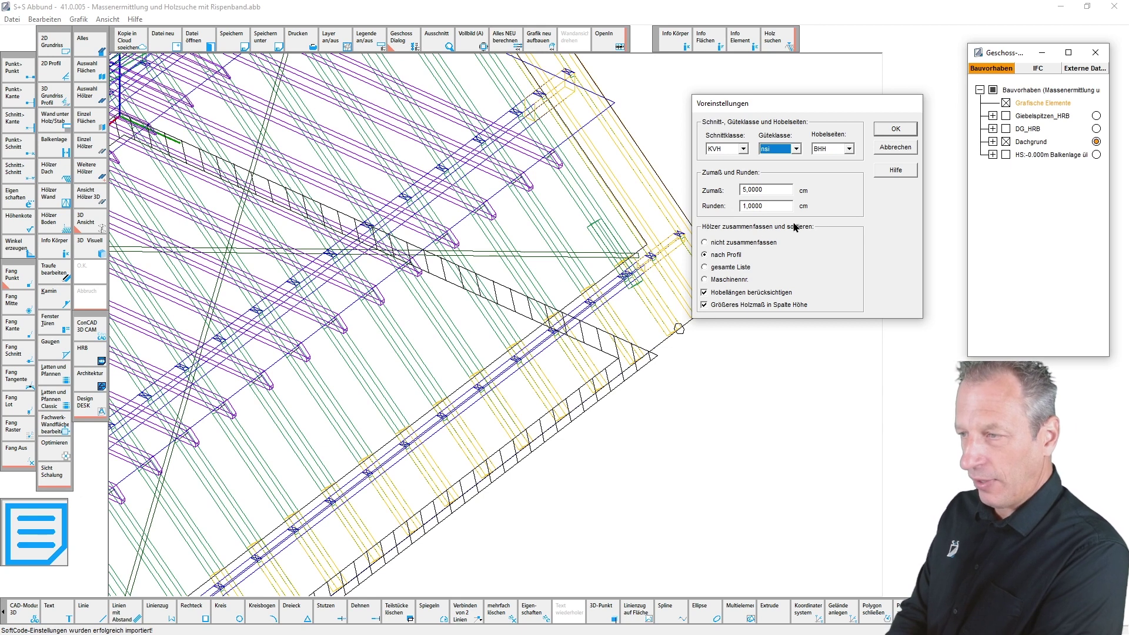
- Choose 'gesamte Liste' grouping, confirm Voreinstellungen and answer Ja to apply the presets to the current list
left_click(705, 267)
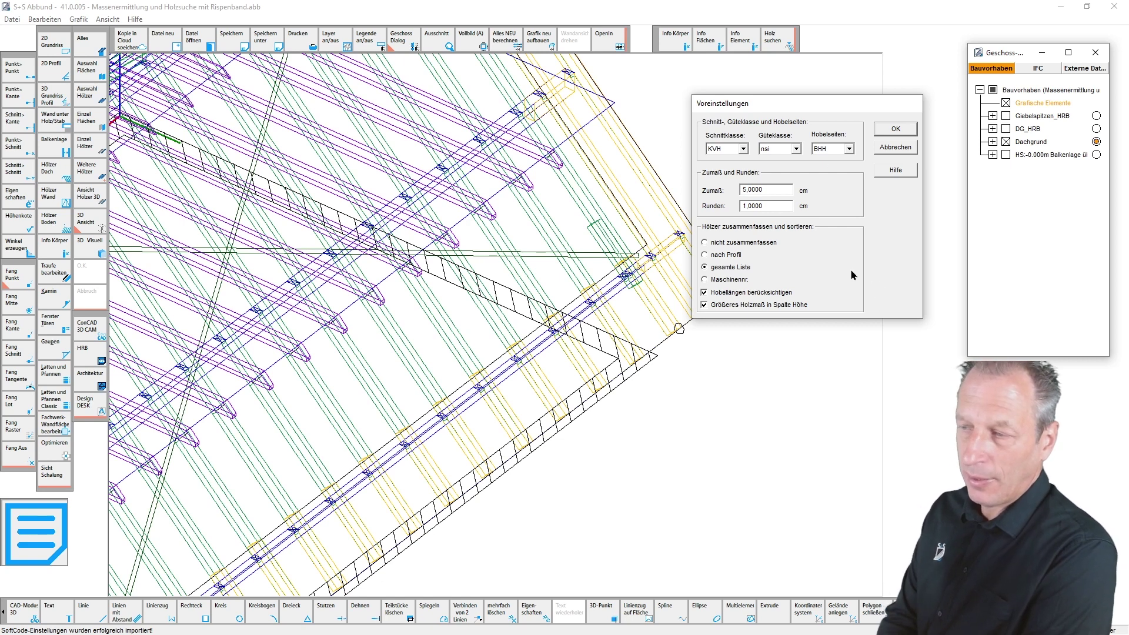
left_click(705, 304)
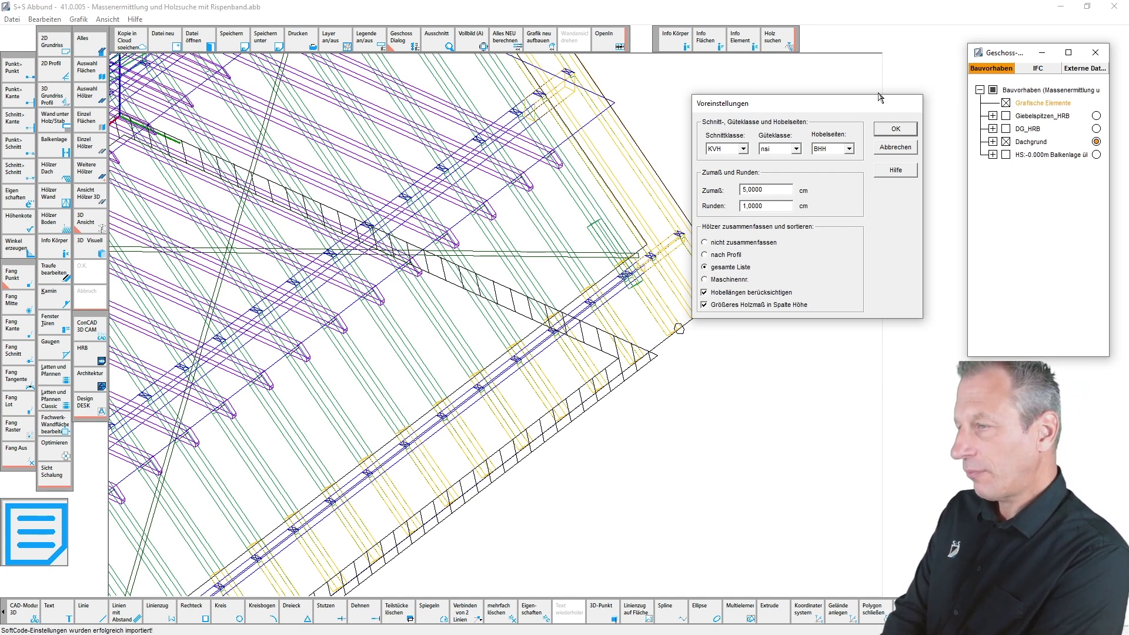
left_click(895, 129)
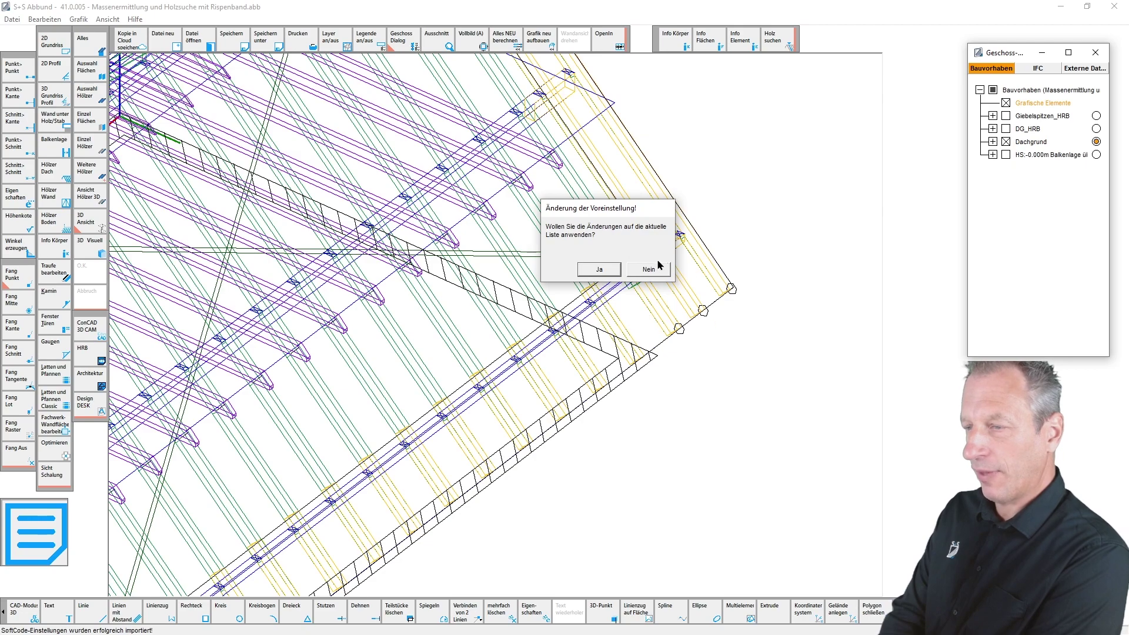
left_click(597, 270)
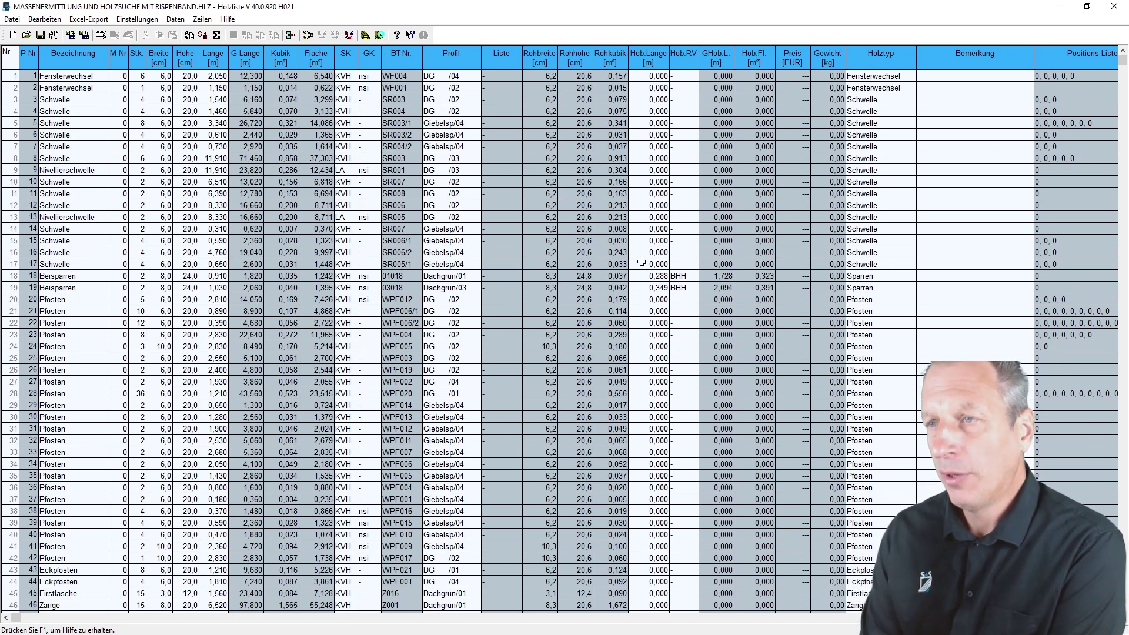
- Open the Sortiermakro dialog from Zeilen > 'sortieren nach Kriterien...'
left_click(202, 19)
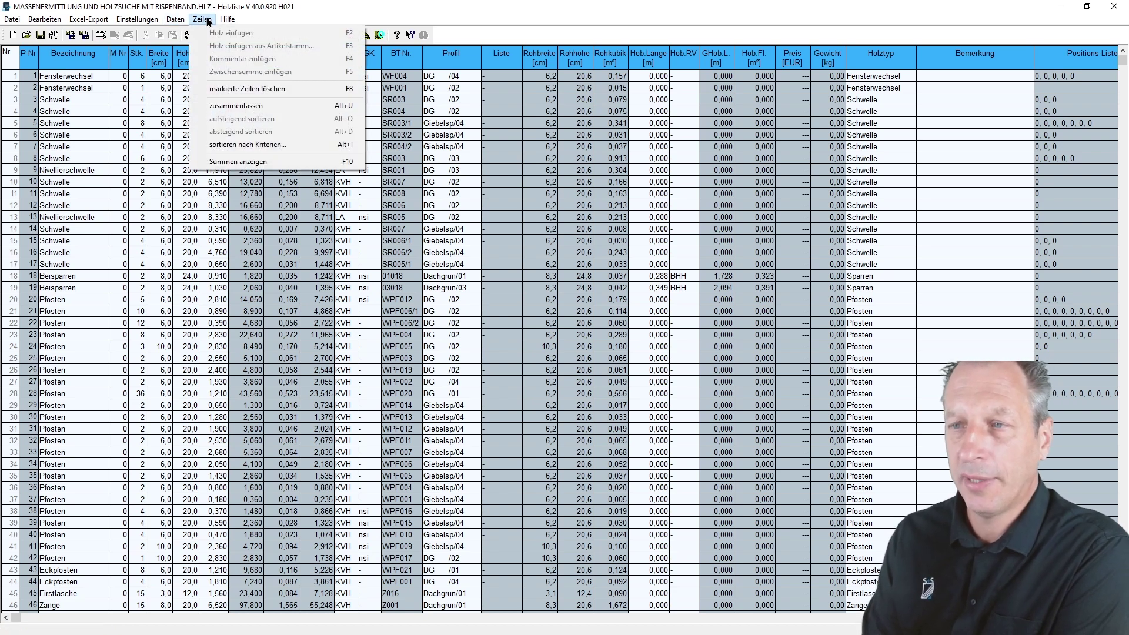
left_click(264, 147)
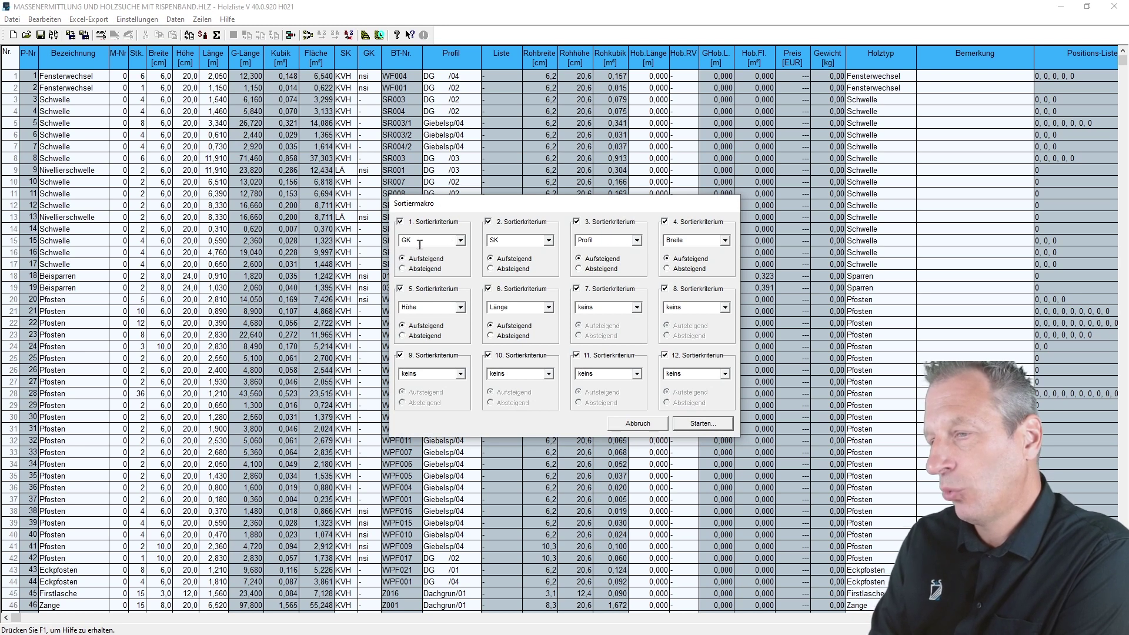
- Set the first sort criterion to Profil and the second to GK
left_click(461, 240)
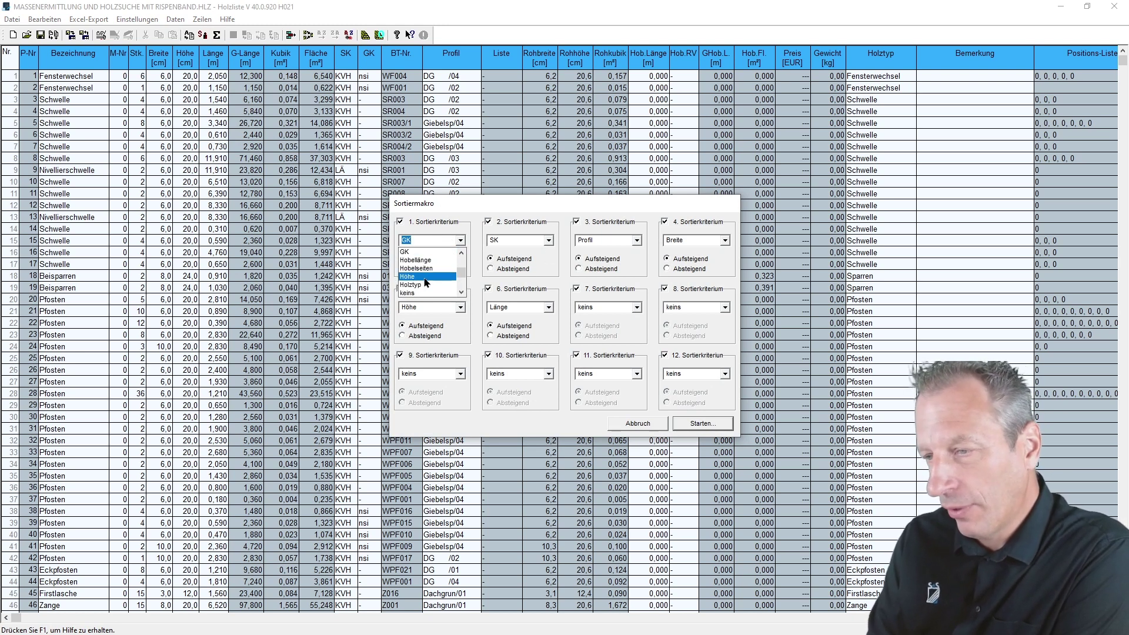
scroll(426, 281, "up", 2)
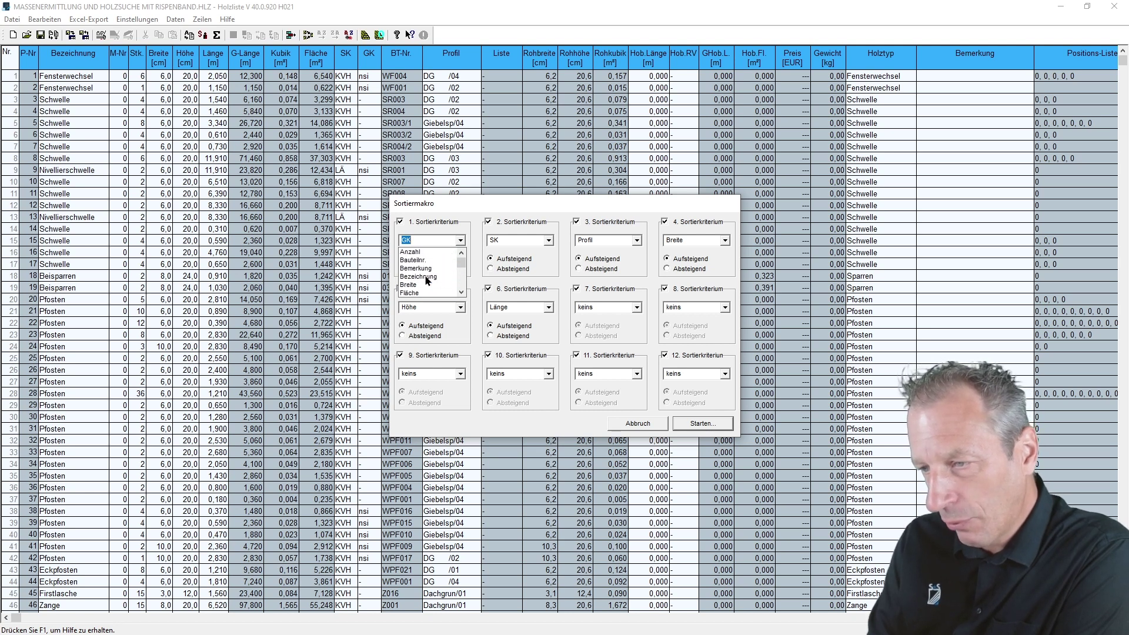
scroll(426, 279, "down", 3)
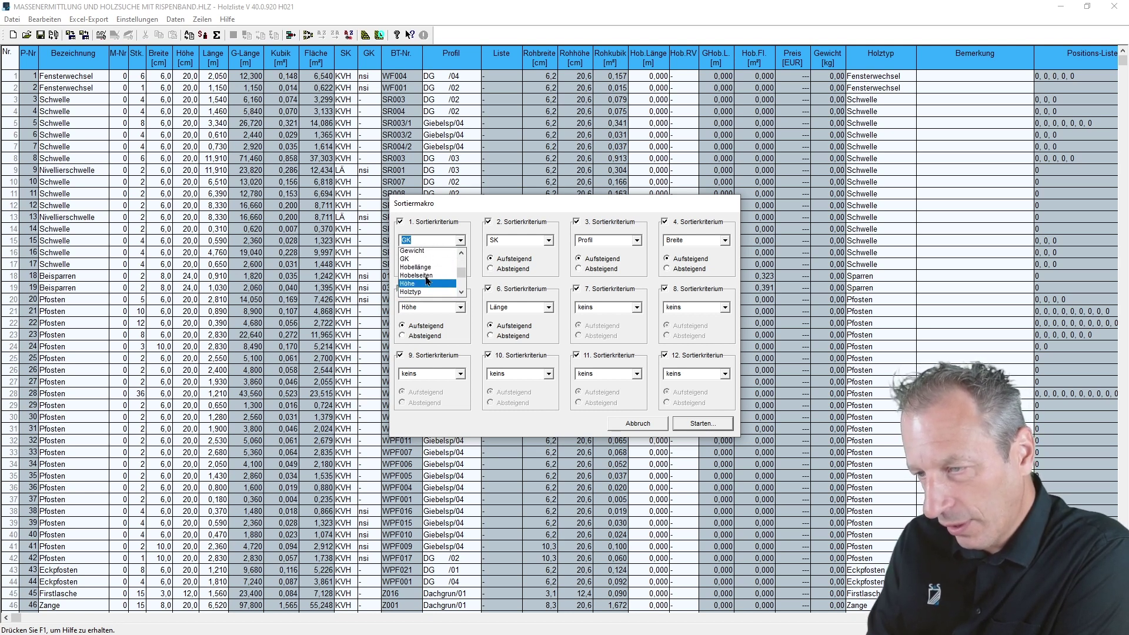
scroll(428, 285, "down", 4)
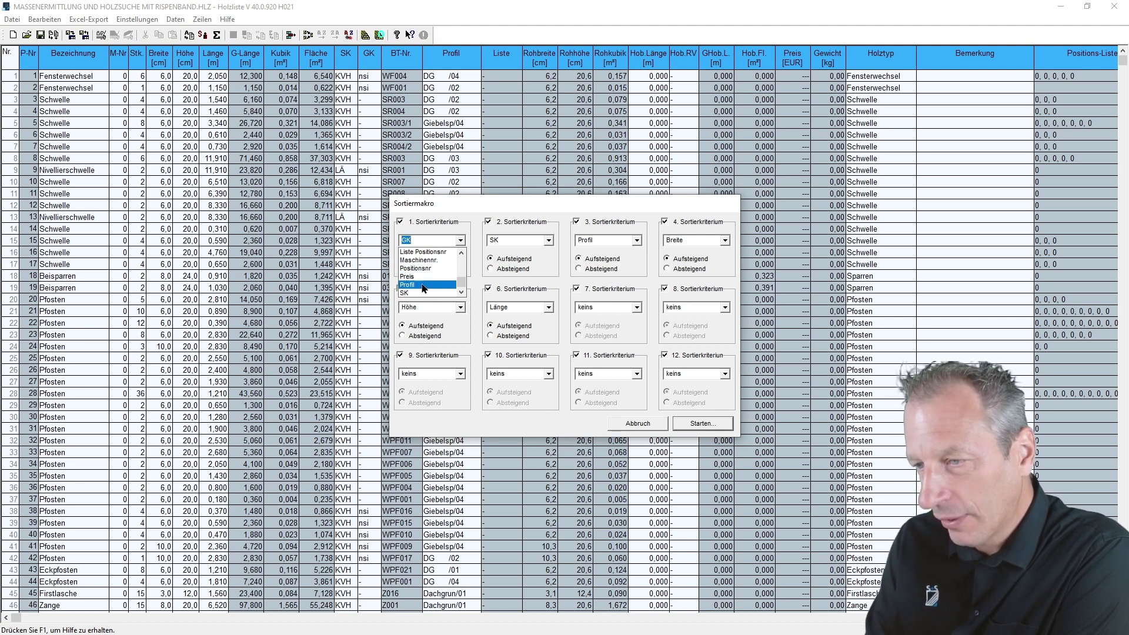
left_click(424, 286)
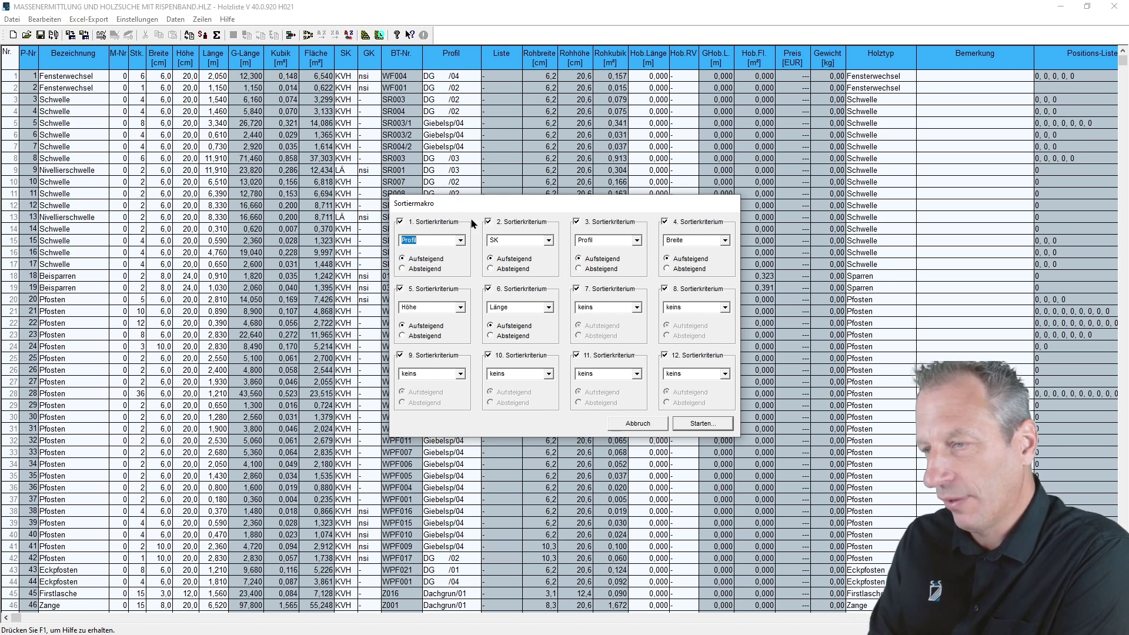
left_click(548, 240)
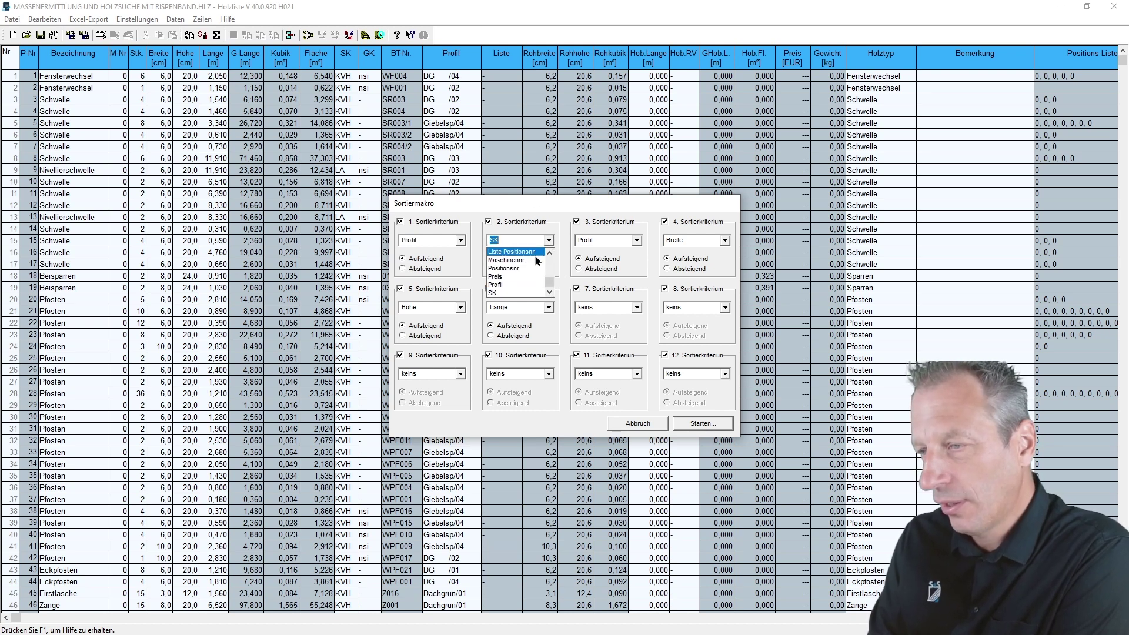
scroll(512, 294, "up", 3)
scroll(512, 292, "up", 2)
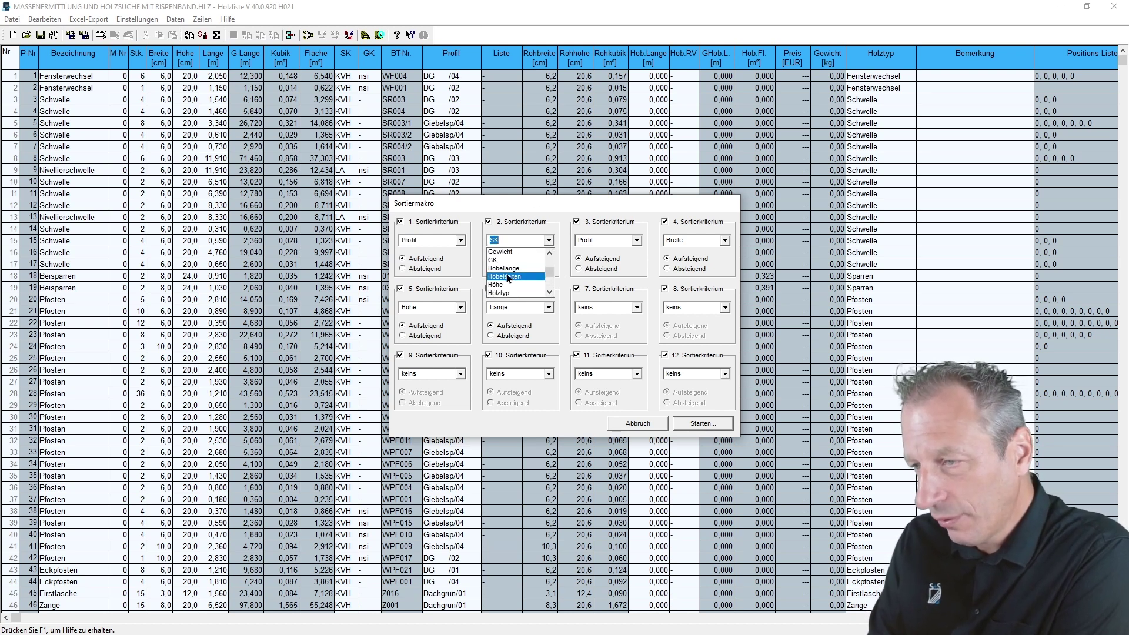
left_click(499, 253)
- Set criteria three to five to SK, Breite and Höhe, then start the sort
left_click(637, 240)
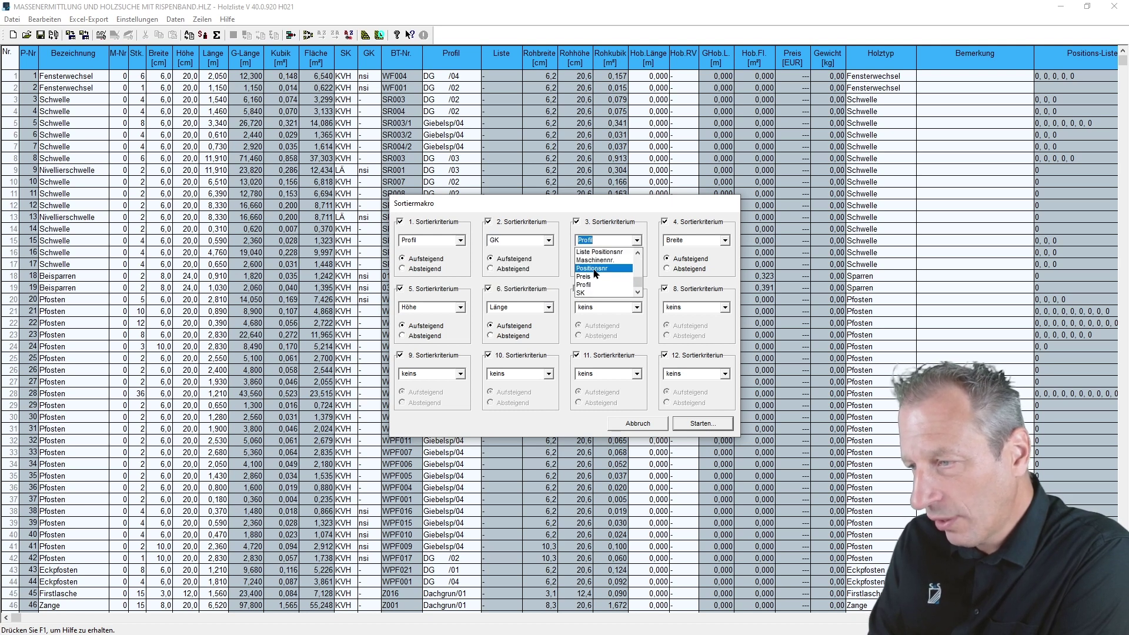
left_click(588, 293)
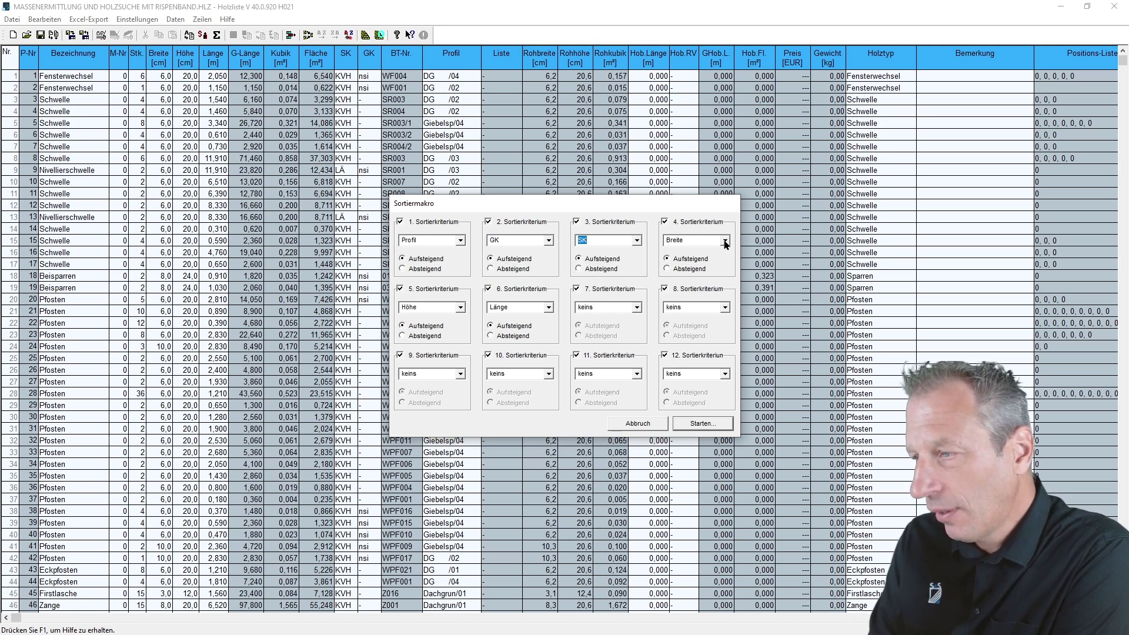
left_click(727, 241)
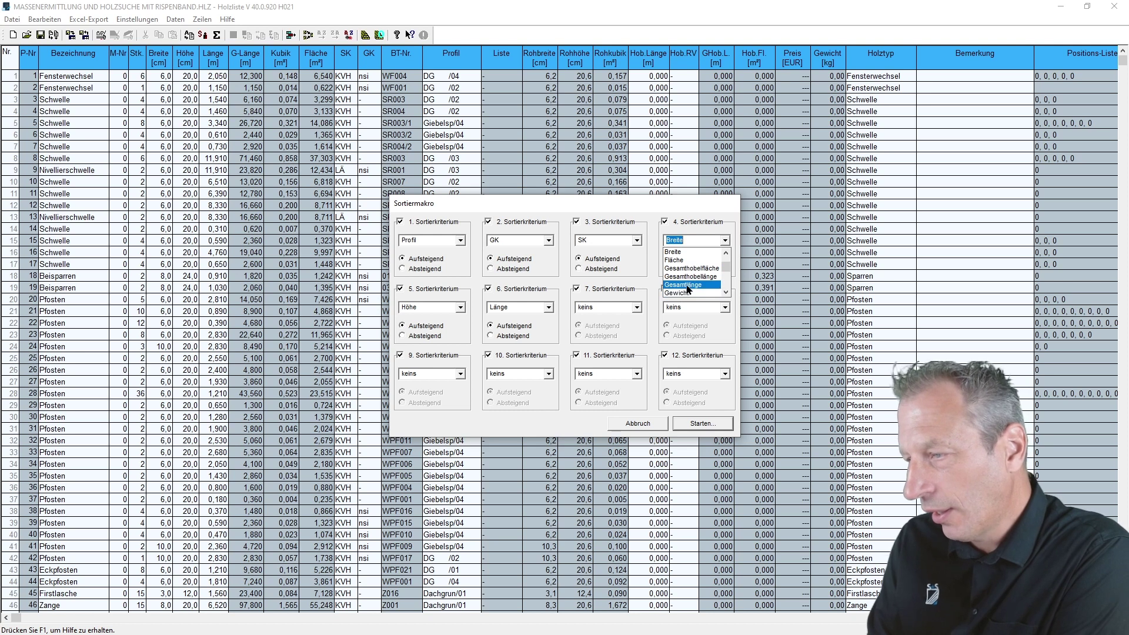
left_click(687, 252)
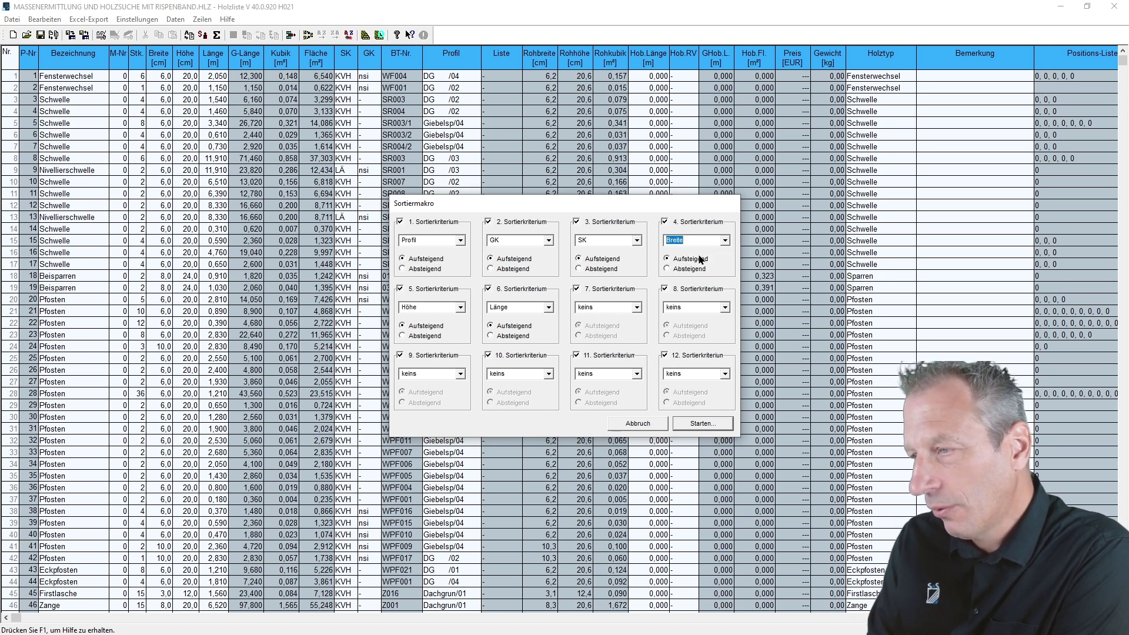
left_click(461, 307)
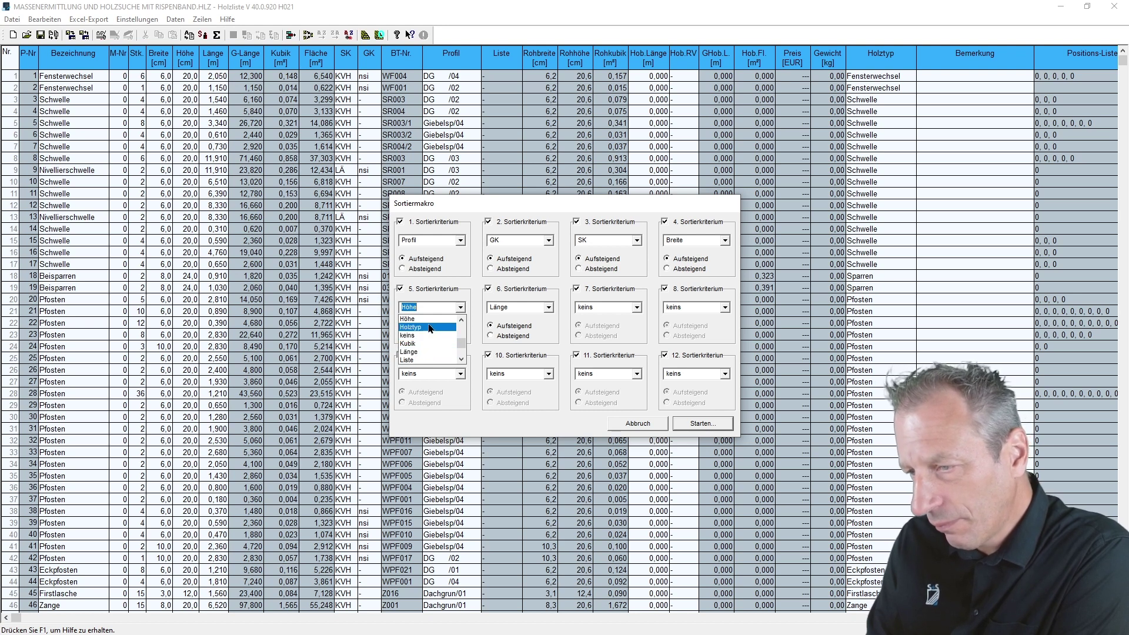
key("Escape")
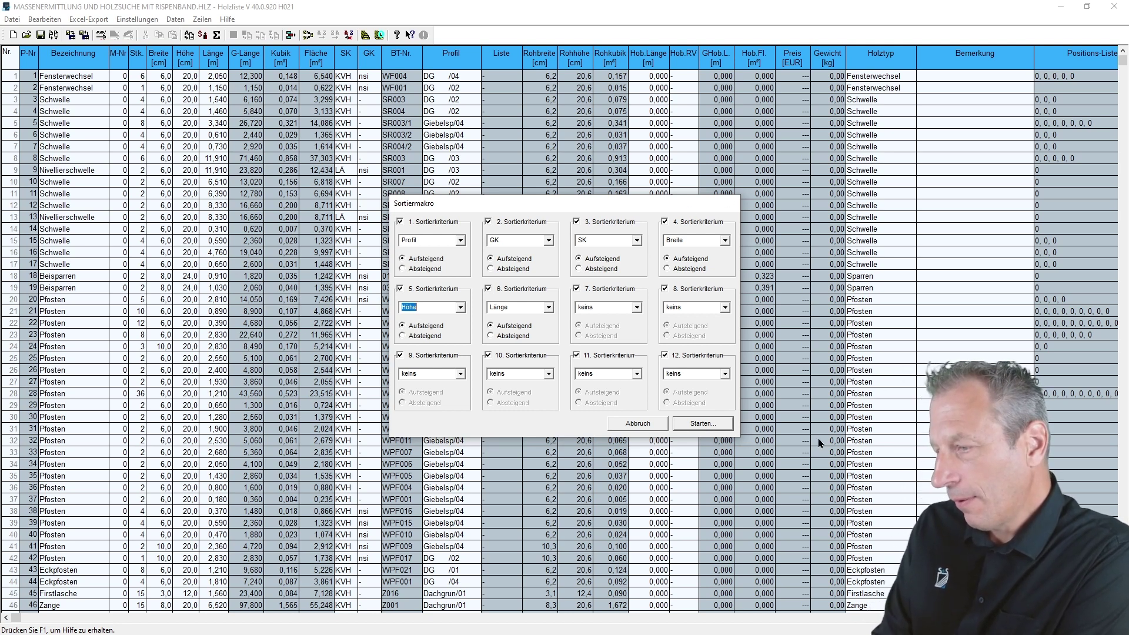
left_click(716, 425)
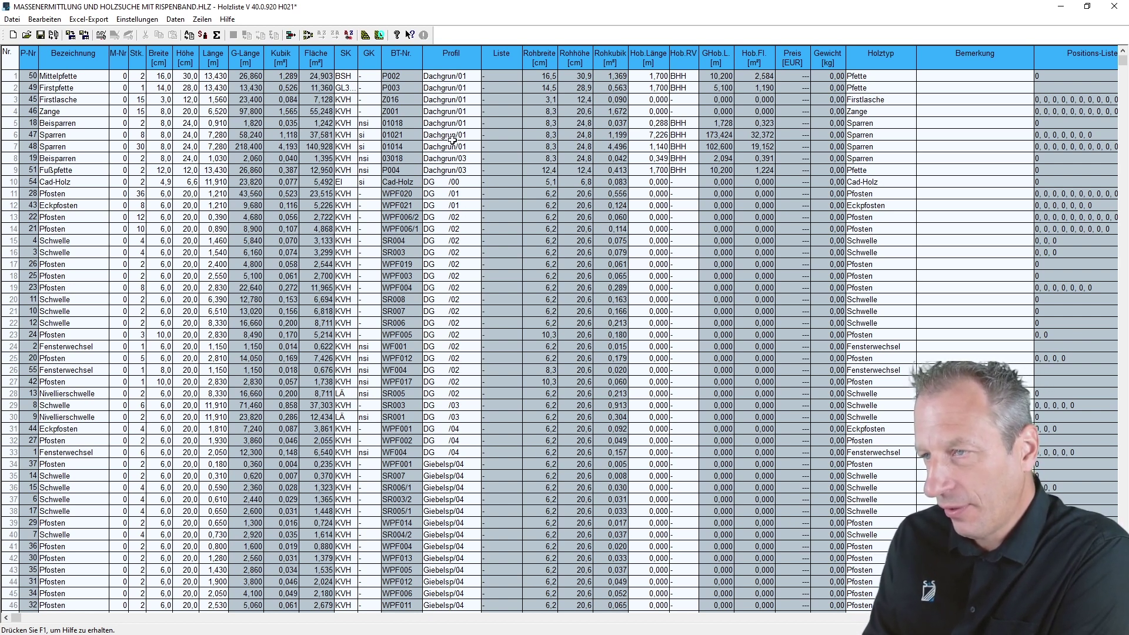
scroll(464, 276, "down", 2)
scroll(447, 421, "down", 4)
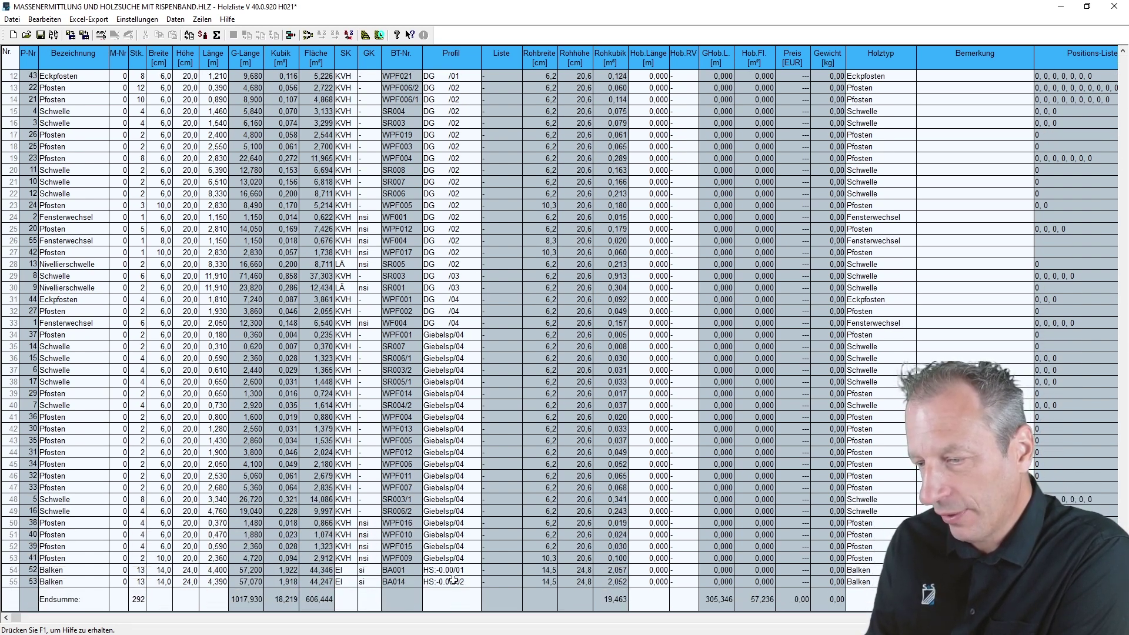
scroll(442, 226, "up", 2)
scroll(444, 216, "up", 4)
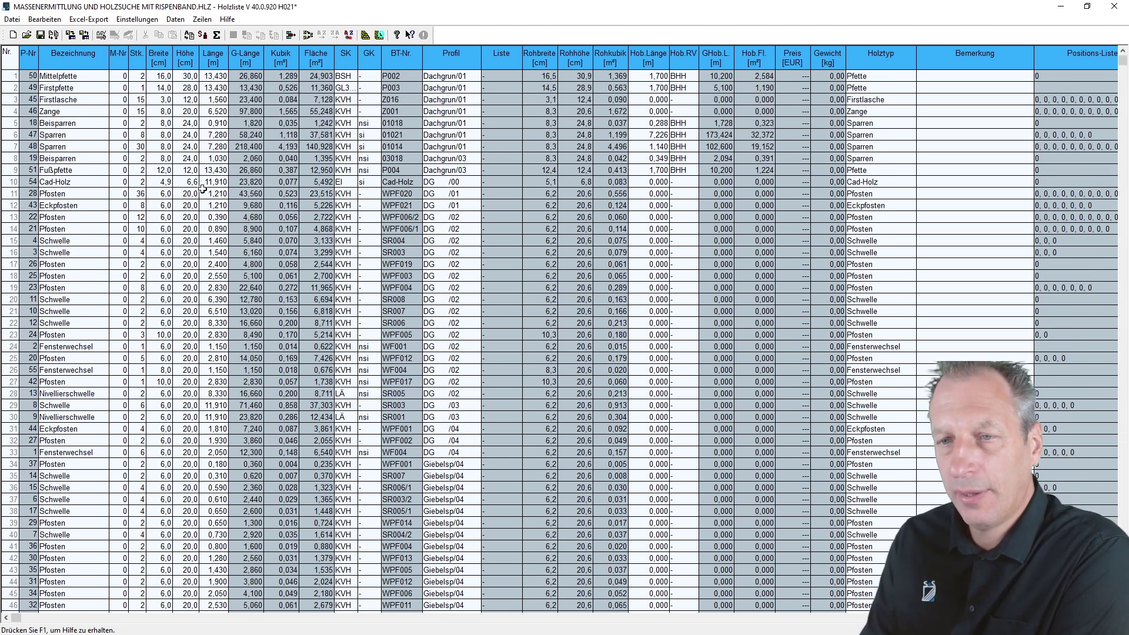
left_click(13, 182)
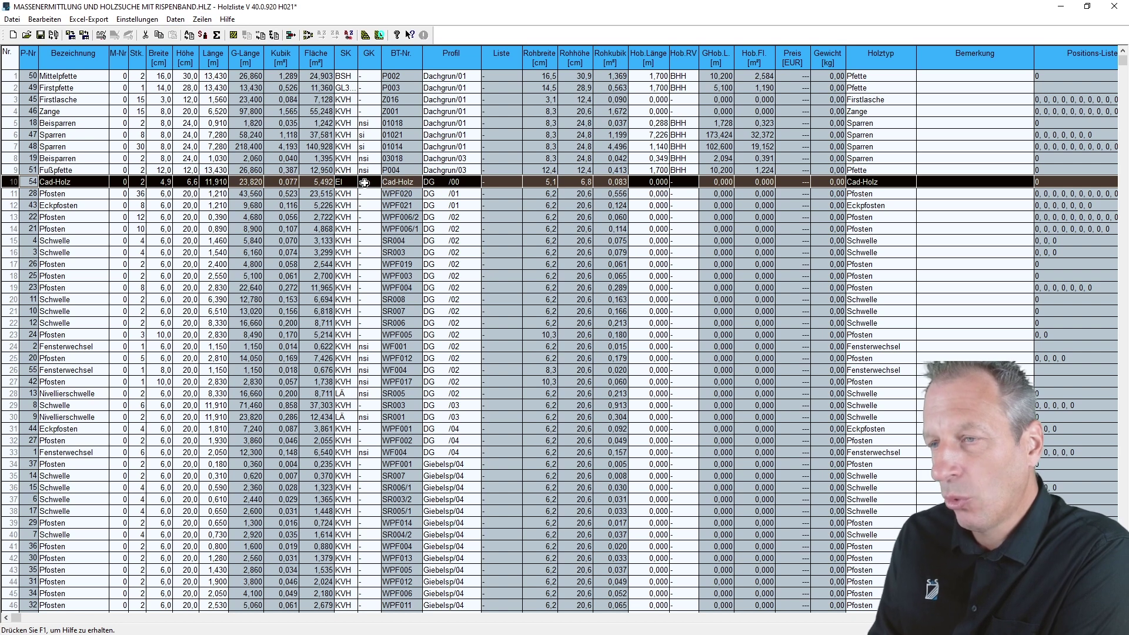
left_click(202, 19)
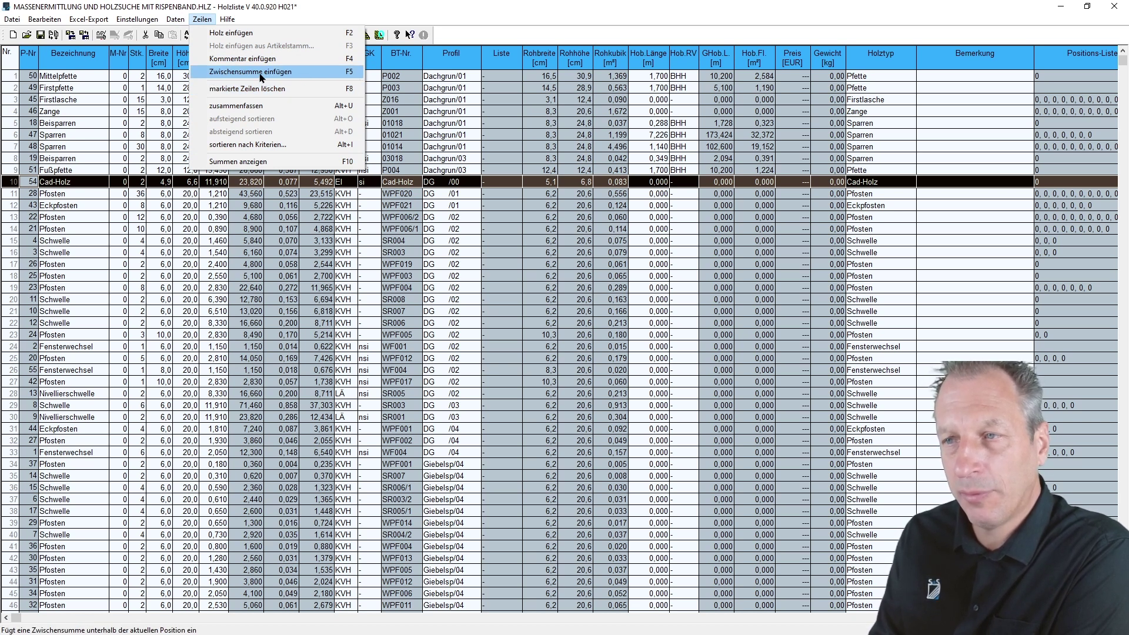
- Insert subtotals above the Cad-Holz row, row 34 (Giebelsp) and row 54 (Balken)
left_click(486, 38)
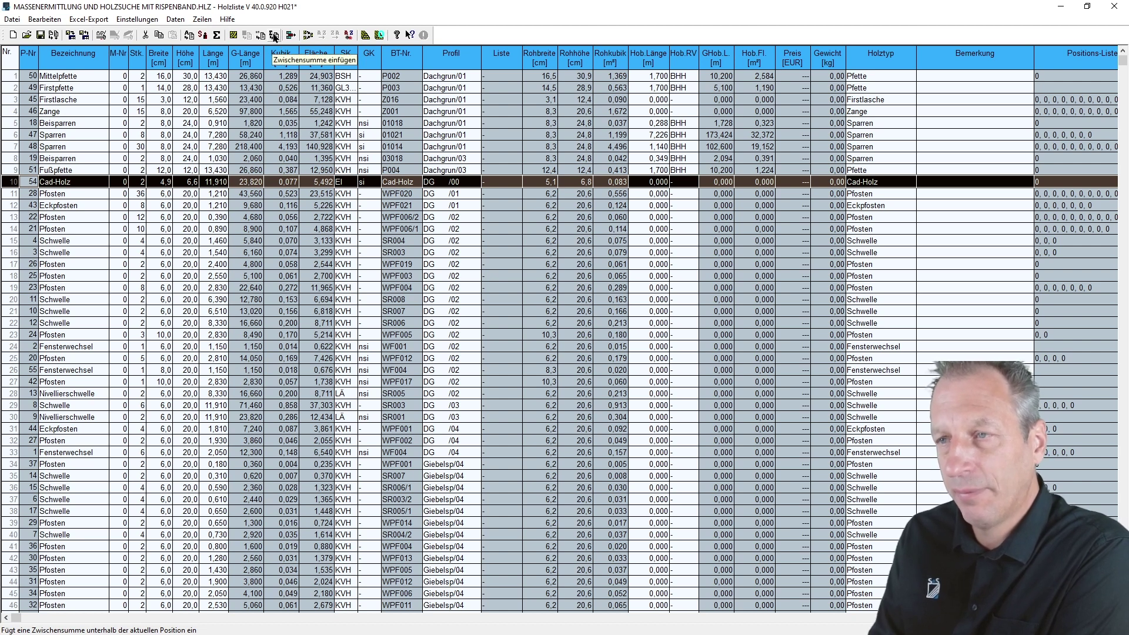
left_click(275, 36)
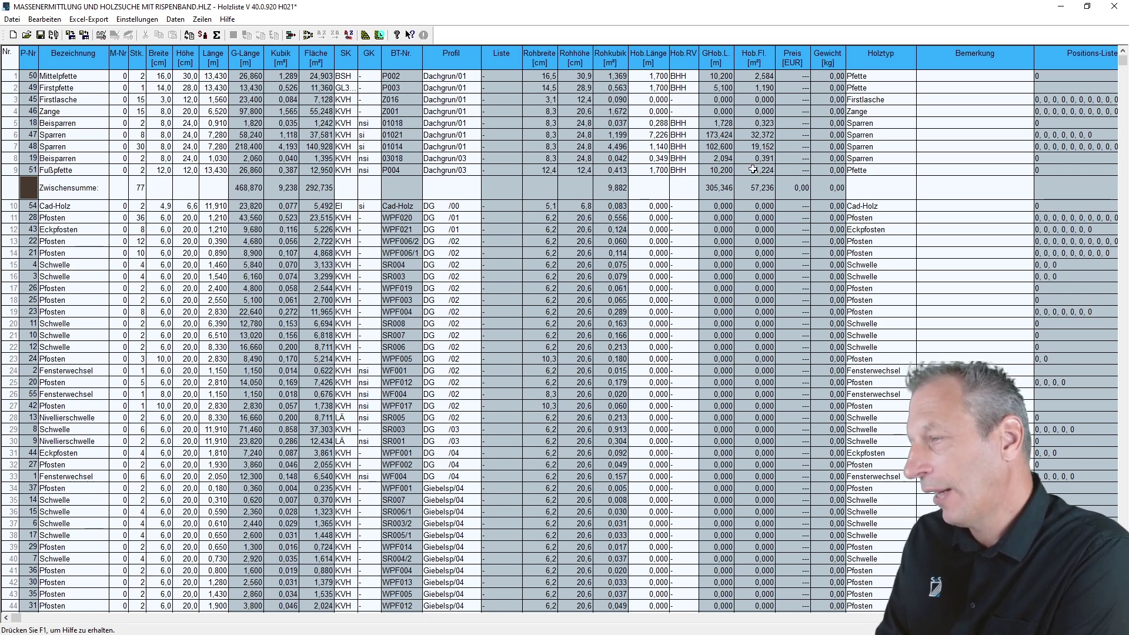
scroll(471, 253, "down", 3)
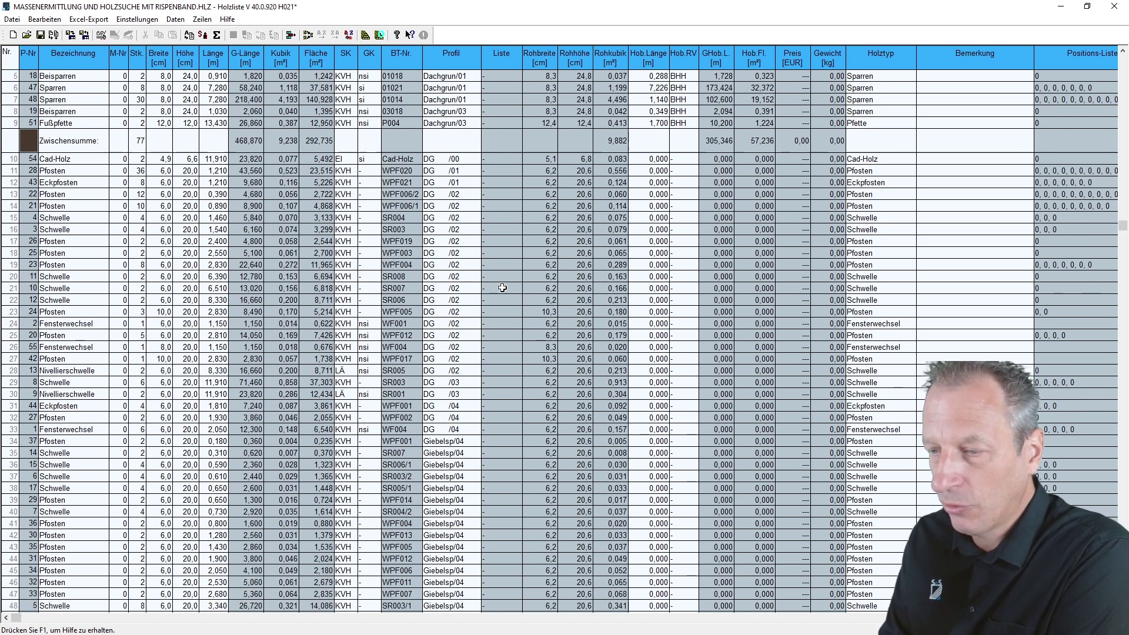
scroll(495, 361, "down", 3)
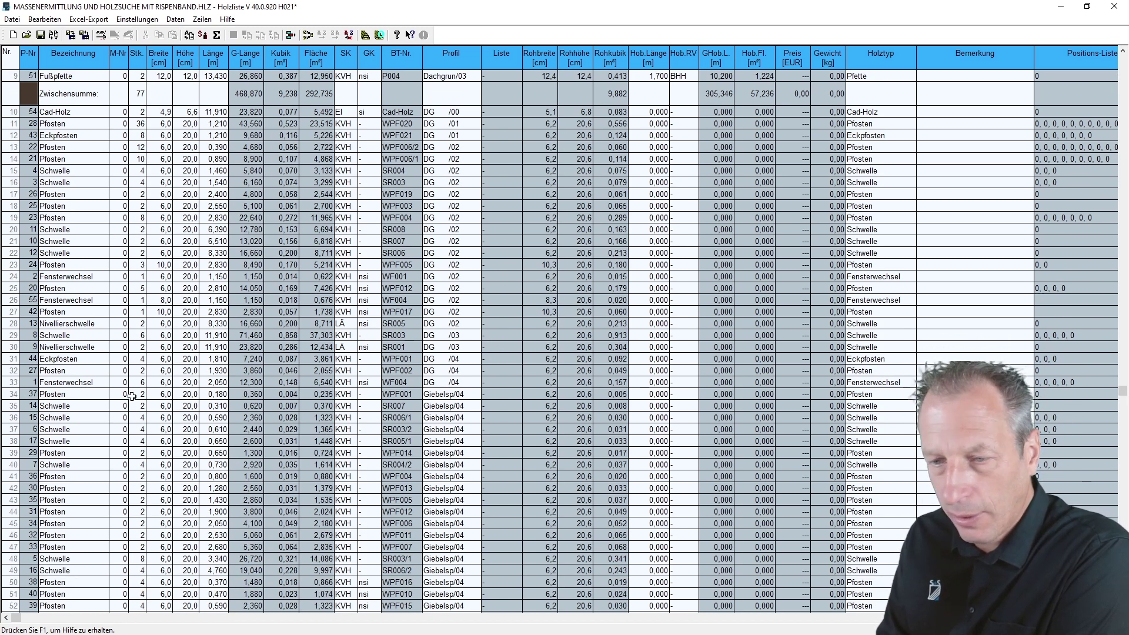
left_click(9, 398)
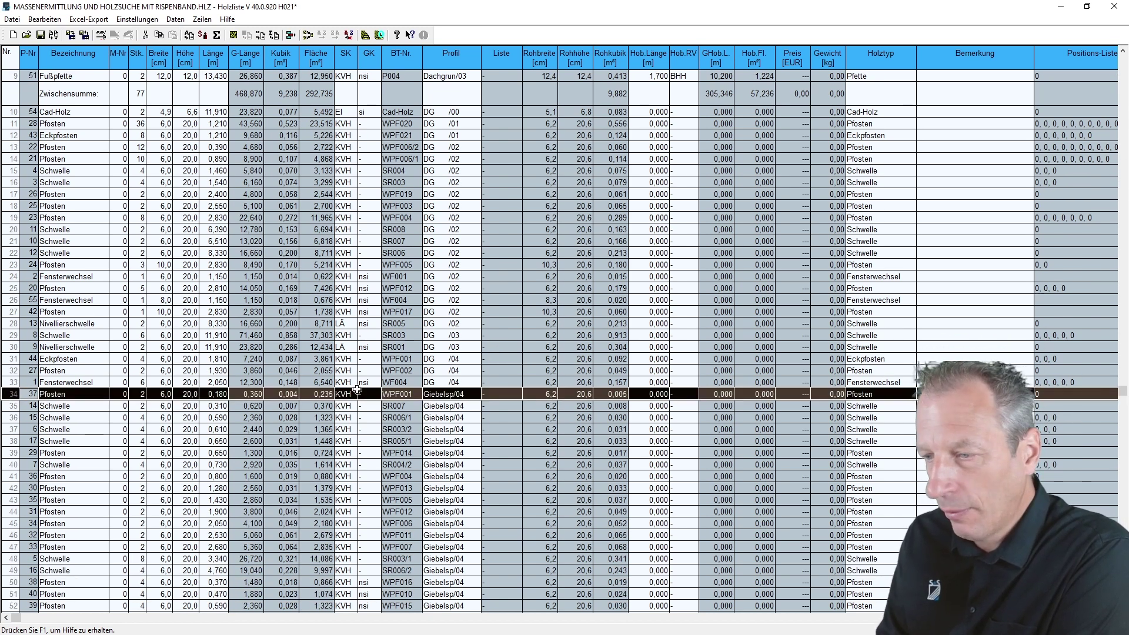
left_click(277, 36)
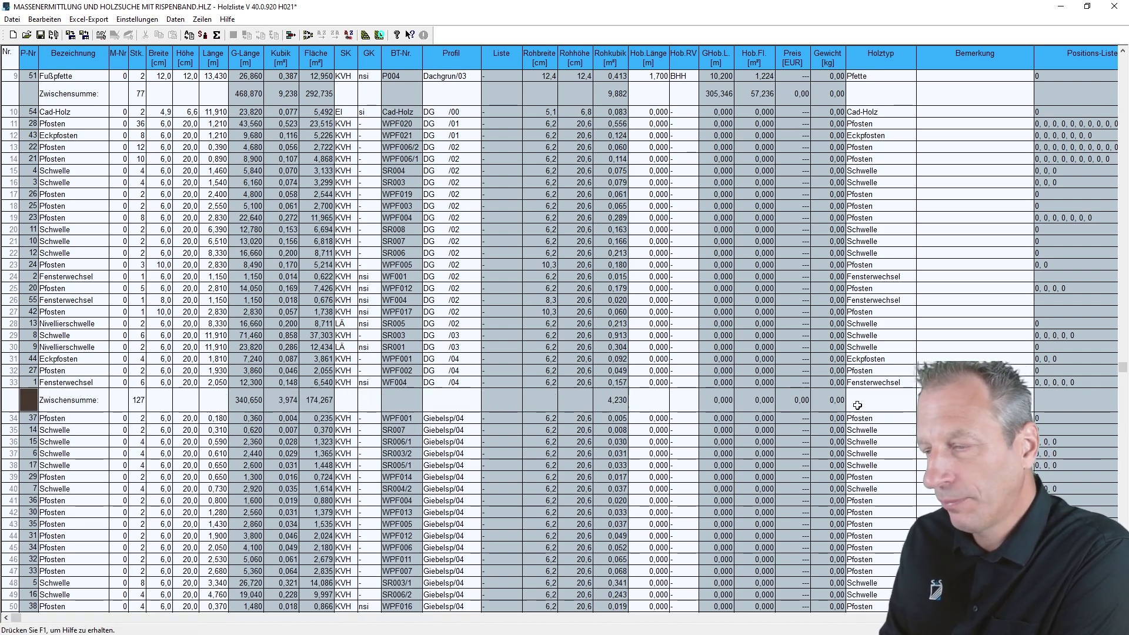
scroll(1118, 368, "down", 2)
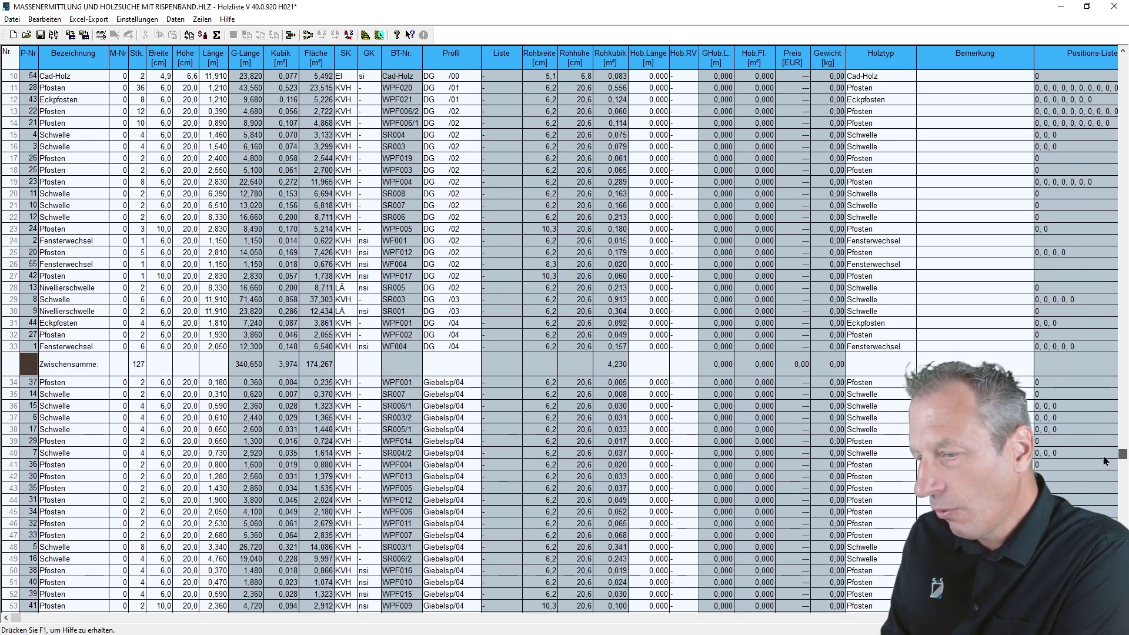
scroll(565, 341, "down", 1)
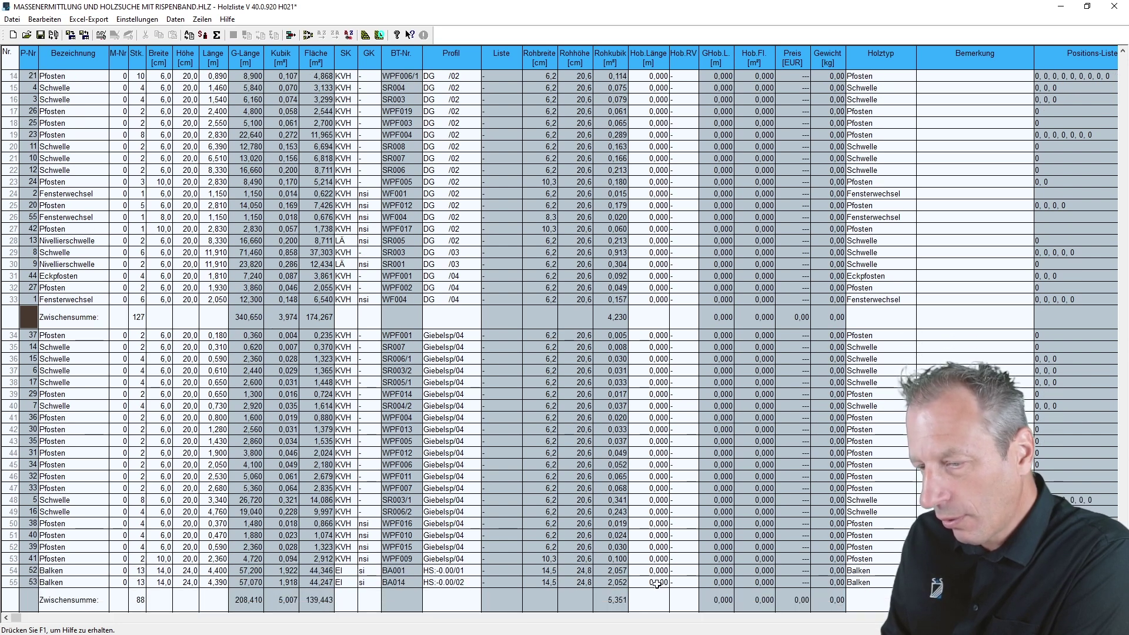
left_click(7, 571)
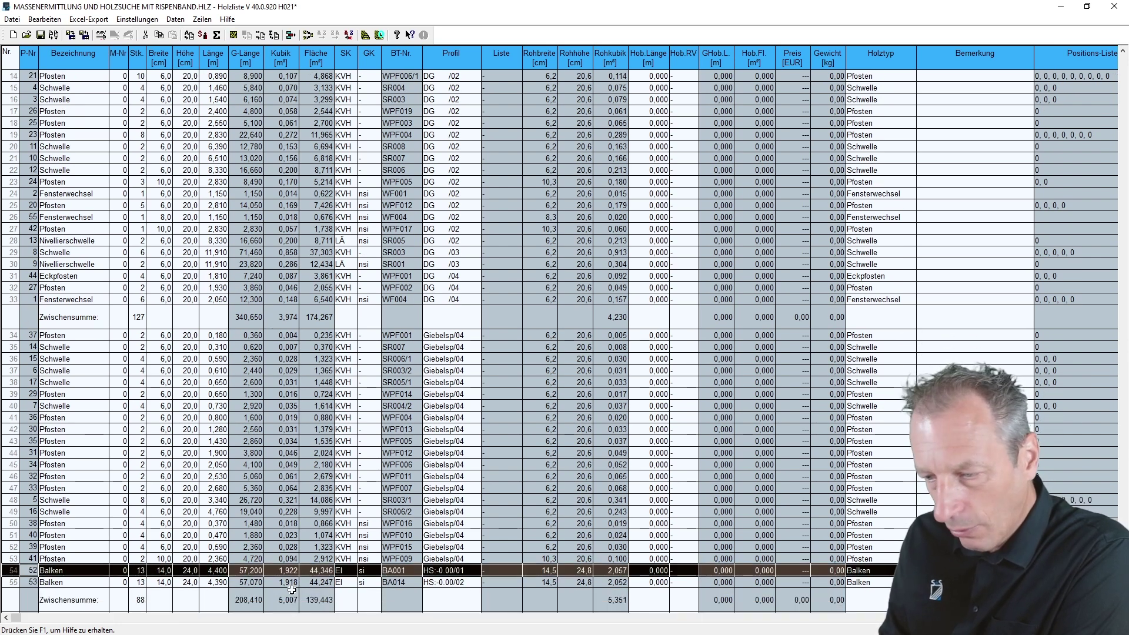
left_click(274, 35)
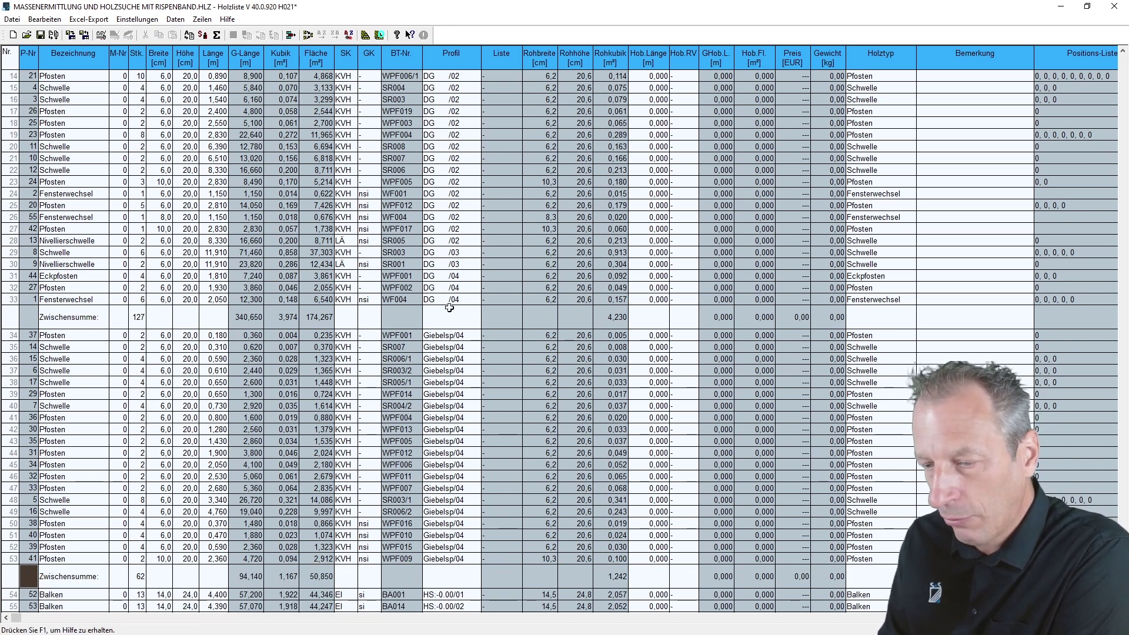
scroll(514, 457, "down", 2)
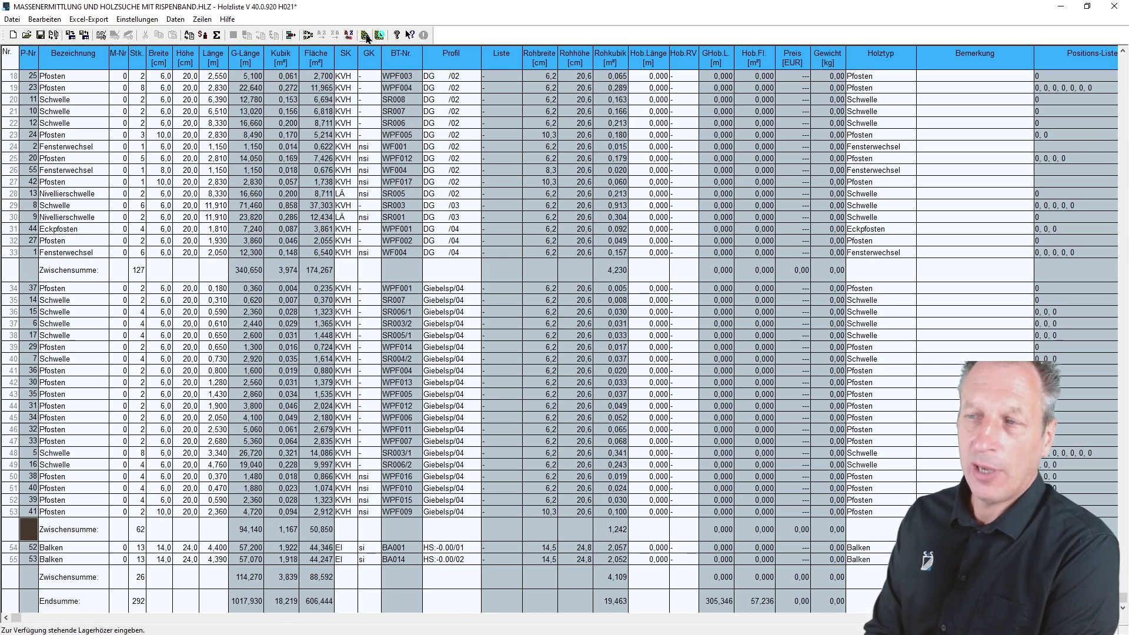
- Open the Lagerholzliste (Lagerholz.lag) and move its window to the right
left_click(365, 35)
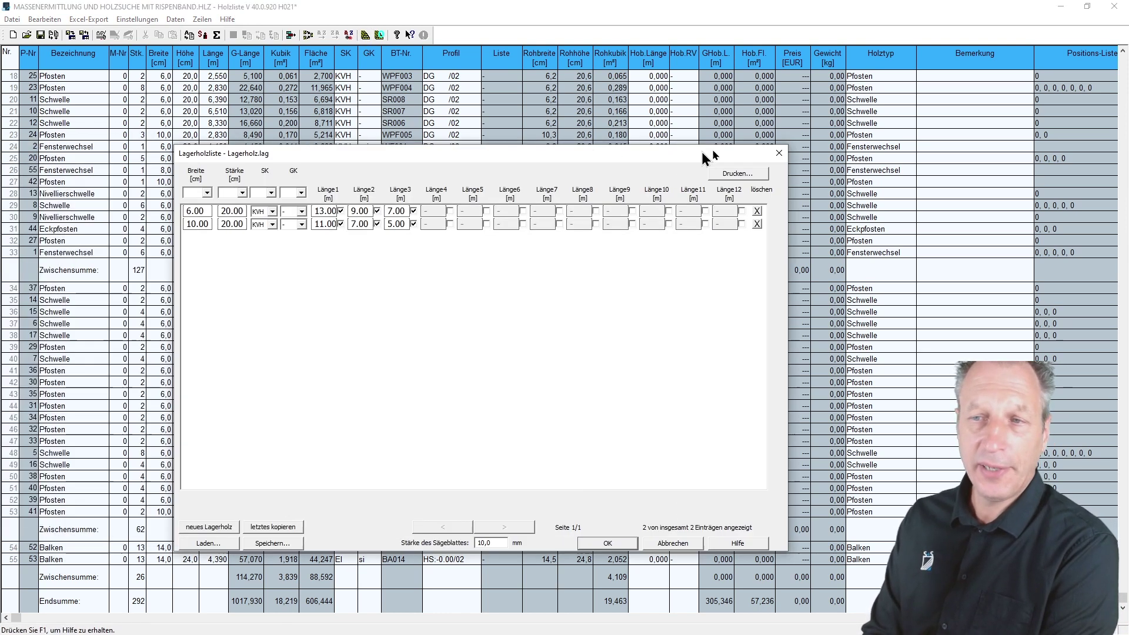
left_click_drag(706, 154, 990, 131)
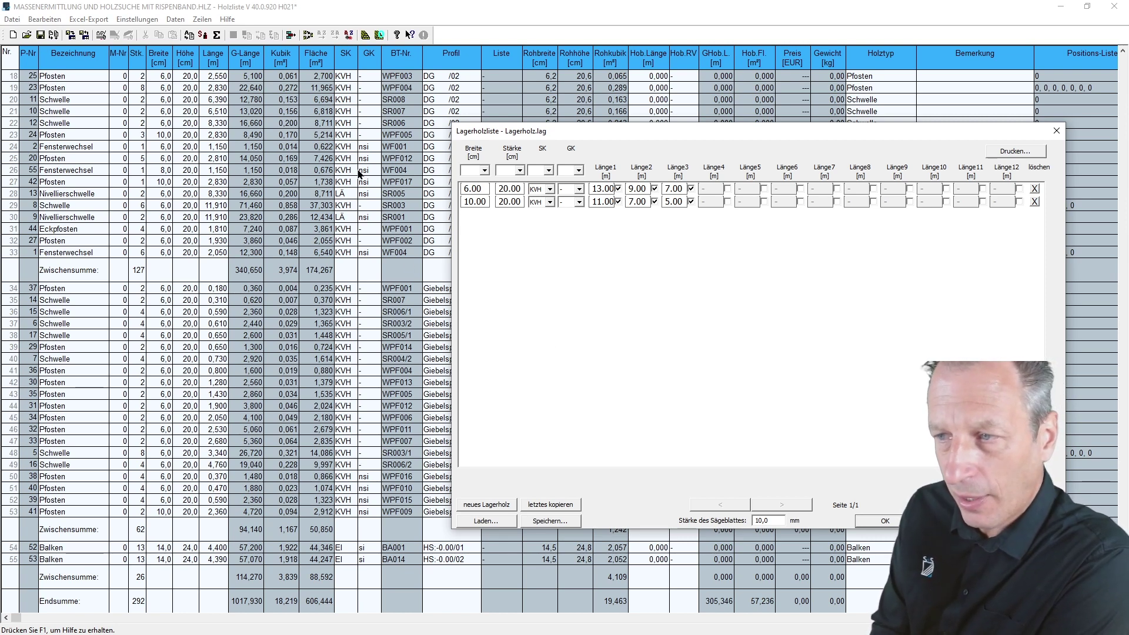
- Add a third stock row of 8 x 20 cm with SK KVH and GK nsi
left_click(491, 507)
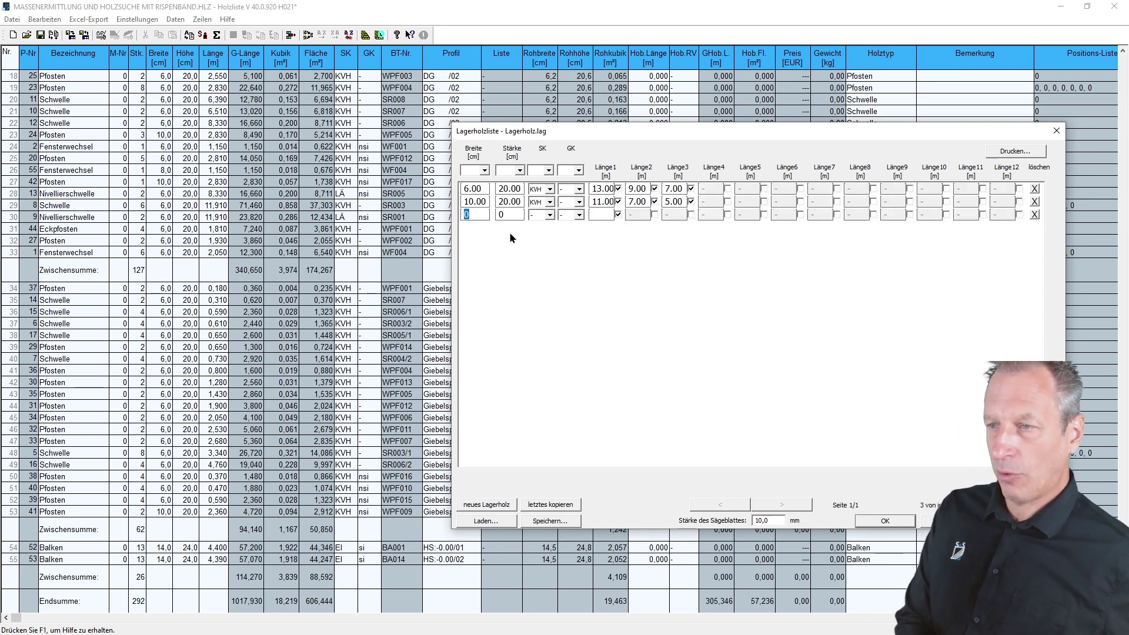
key("Tab")
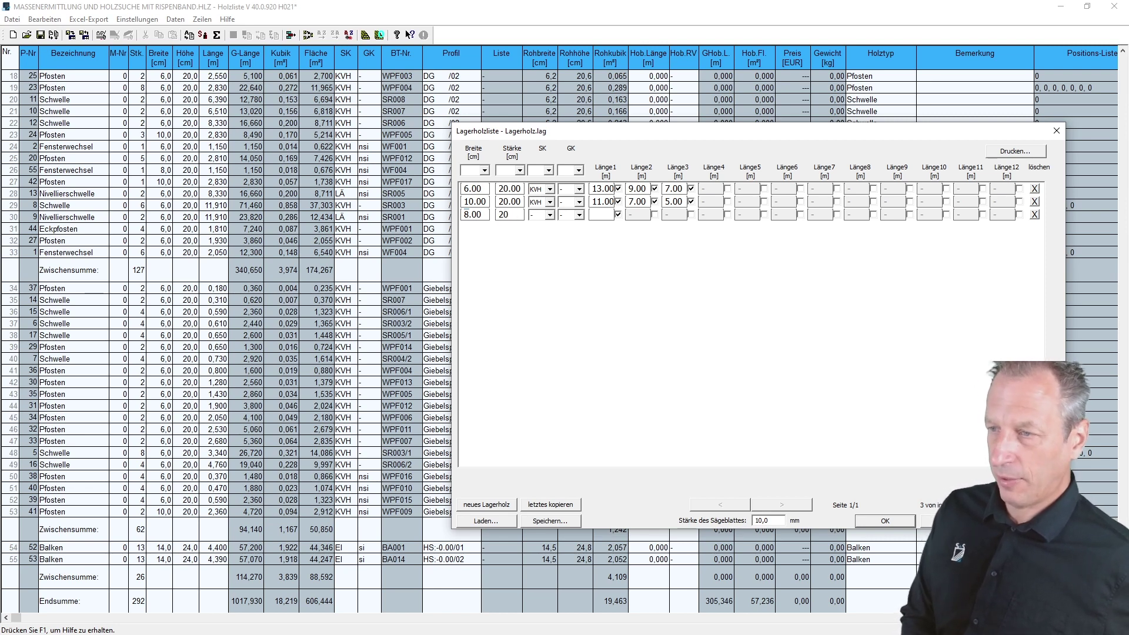
key("Tab")
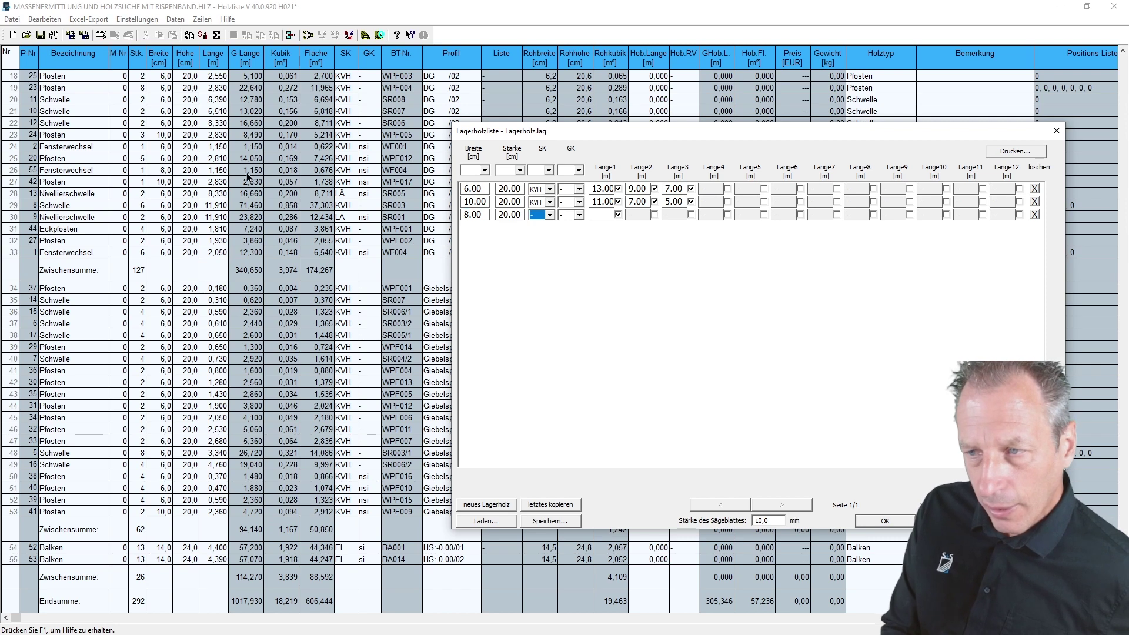
left_click(551, 216)
left_click(548, 279)
left_click(577, 216)
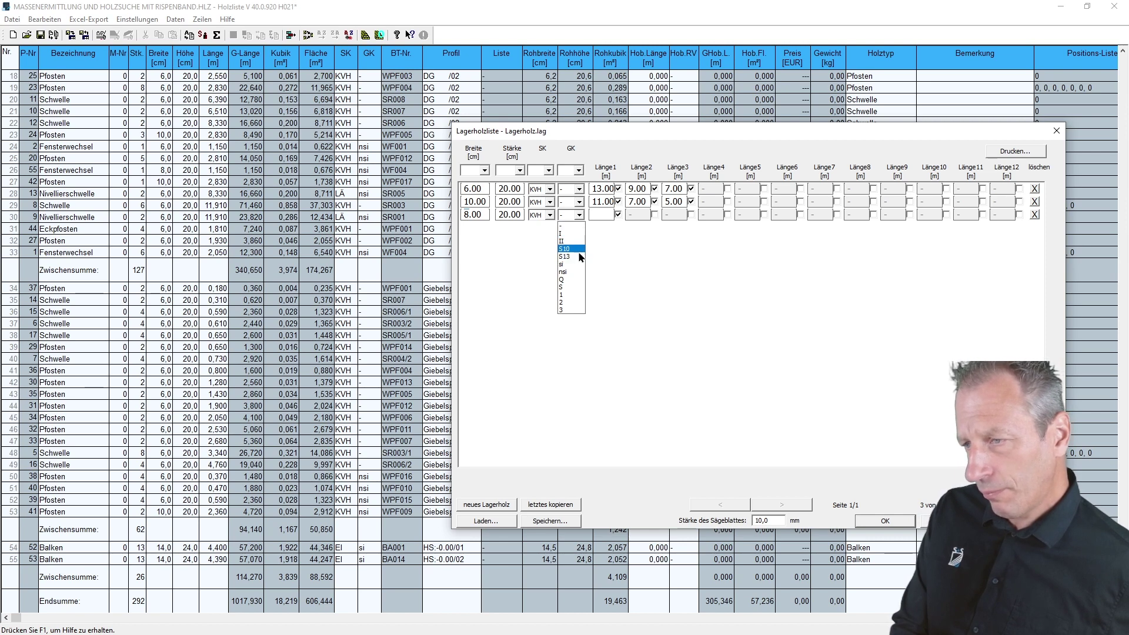
left_click(572, 272)
- Give the third stock row lengths of 13, 10 and 9 m, and accept the stock list
left_click(598, 216)
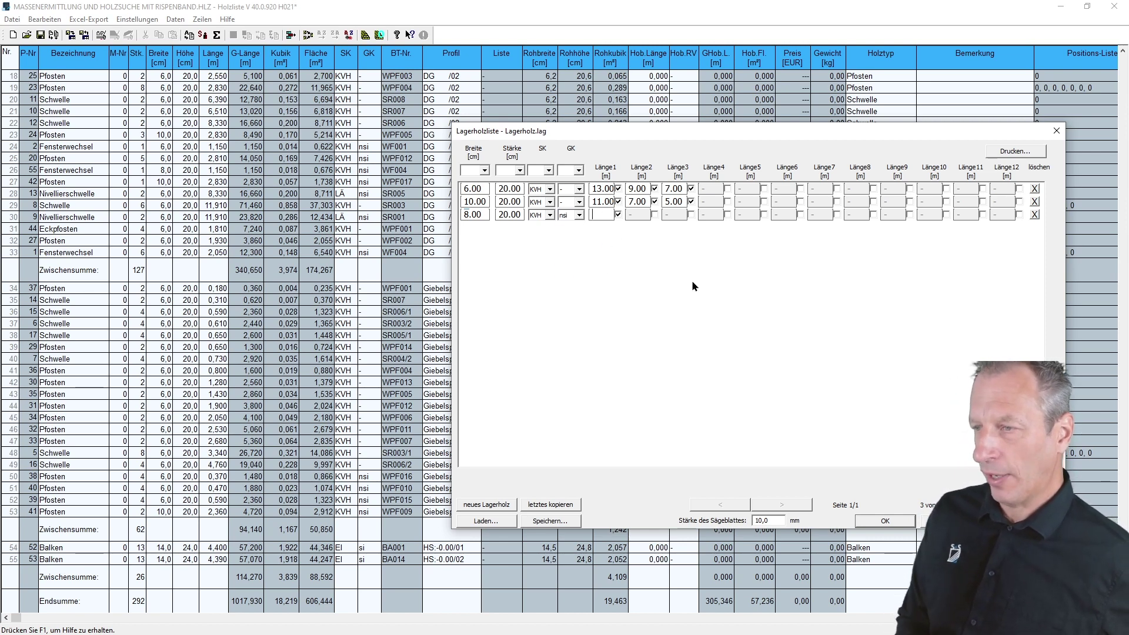
type("13")
key("Tab")
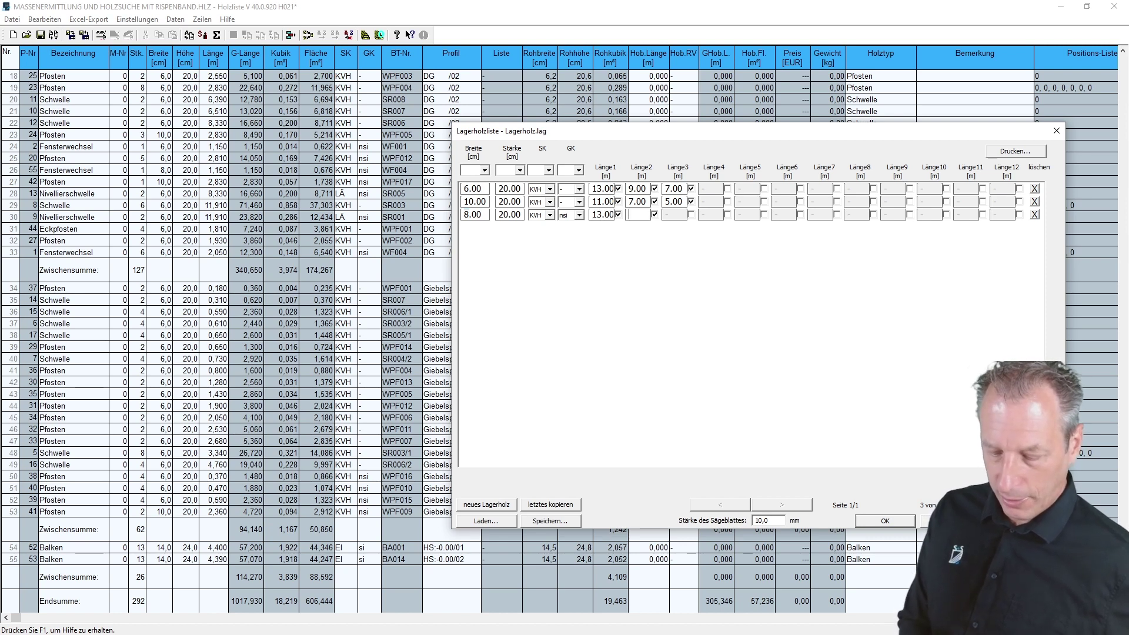
key("Tab")
key("Tab")
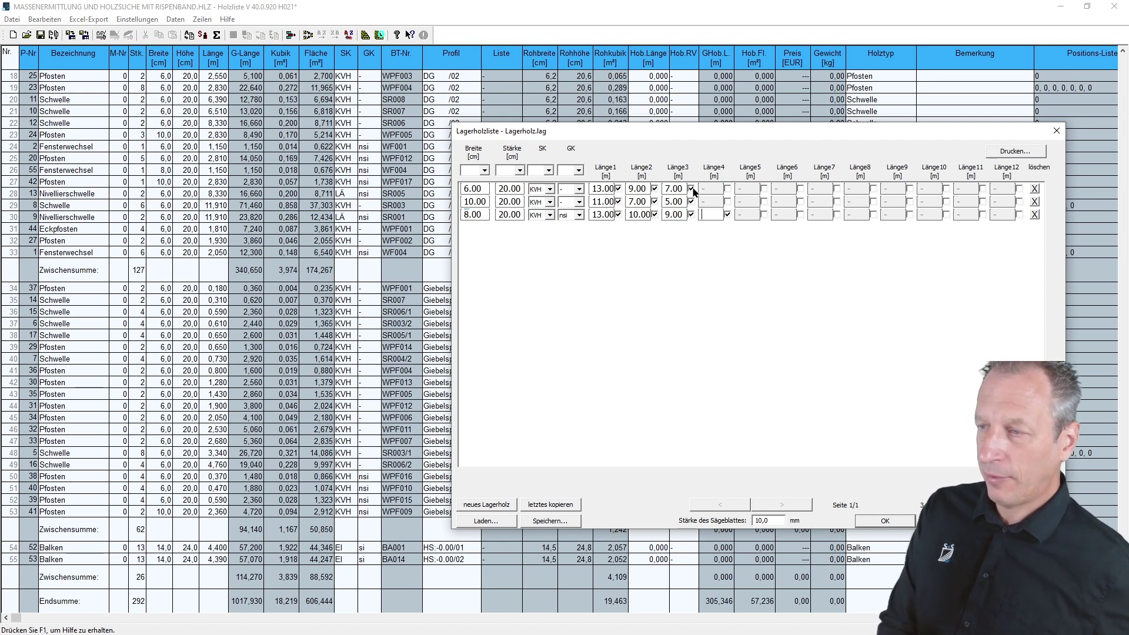
left_click(692, 189)
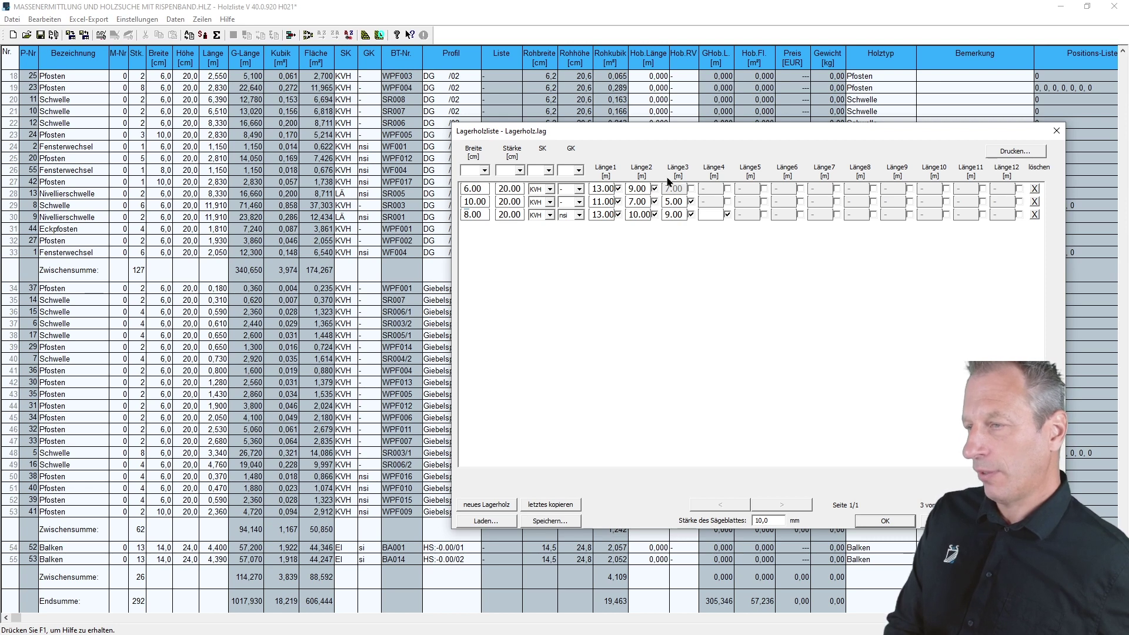
left_click(692, 188)
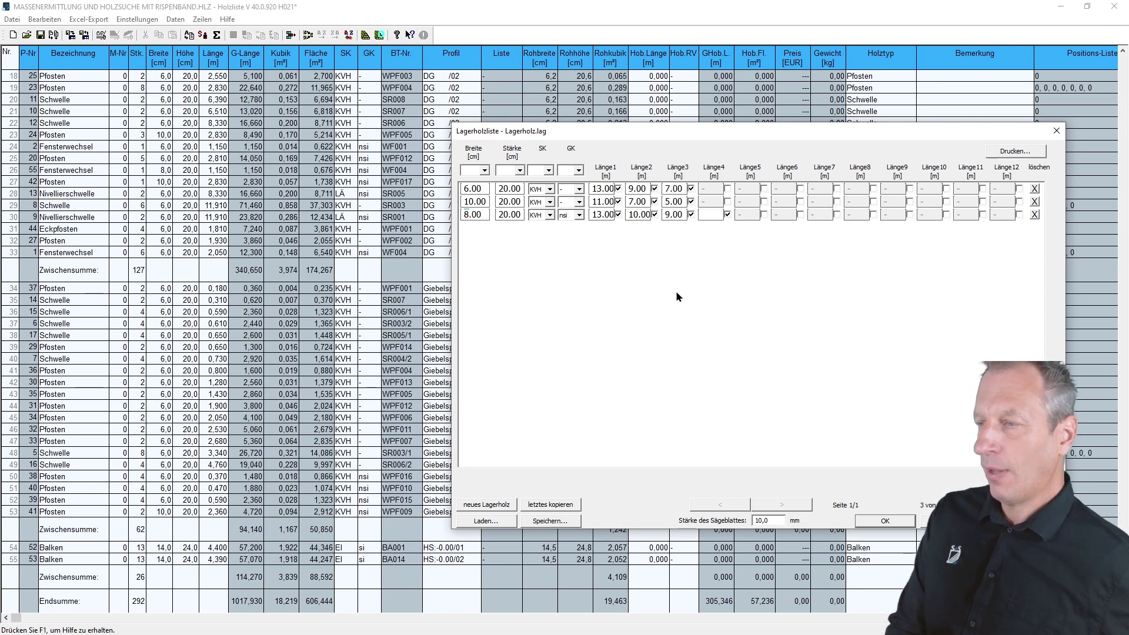
left_click(884, 522)
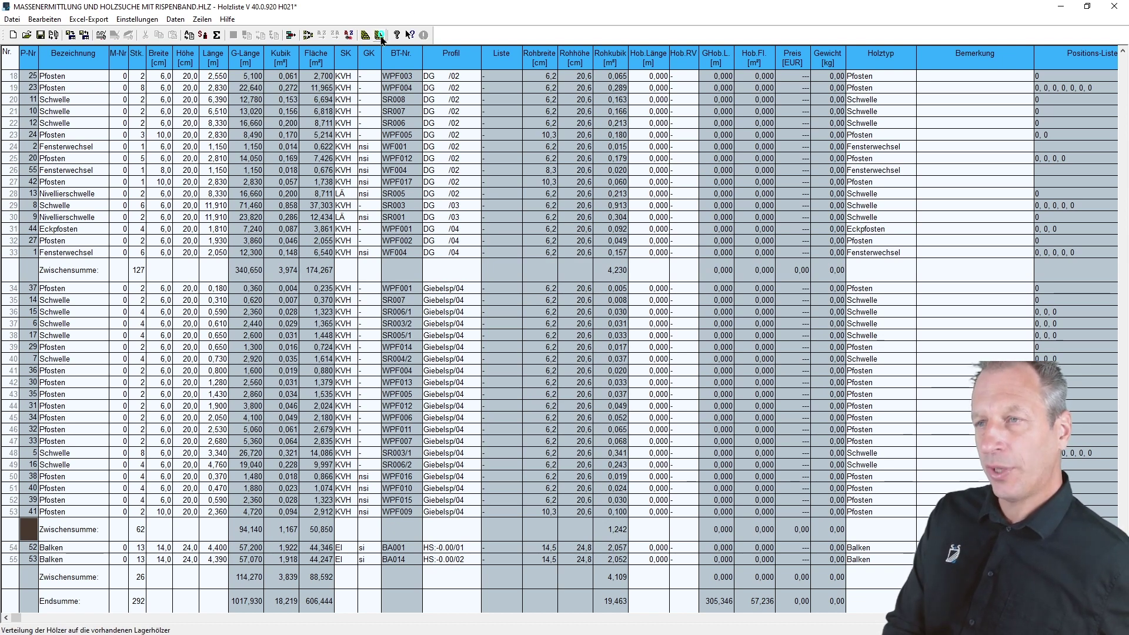
- Distribute the pieces onto stock timbers, confirm the stock list output, and dismiss the missing-stock message
left_click(380, 34)
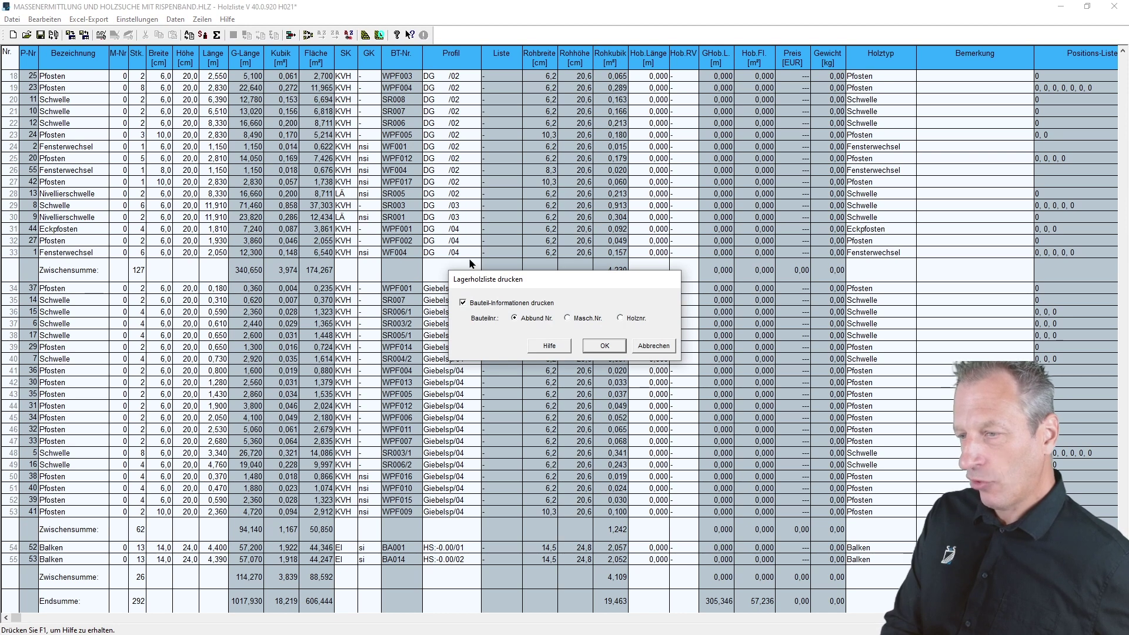
left_click(603, 347)
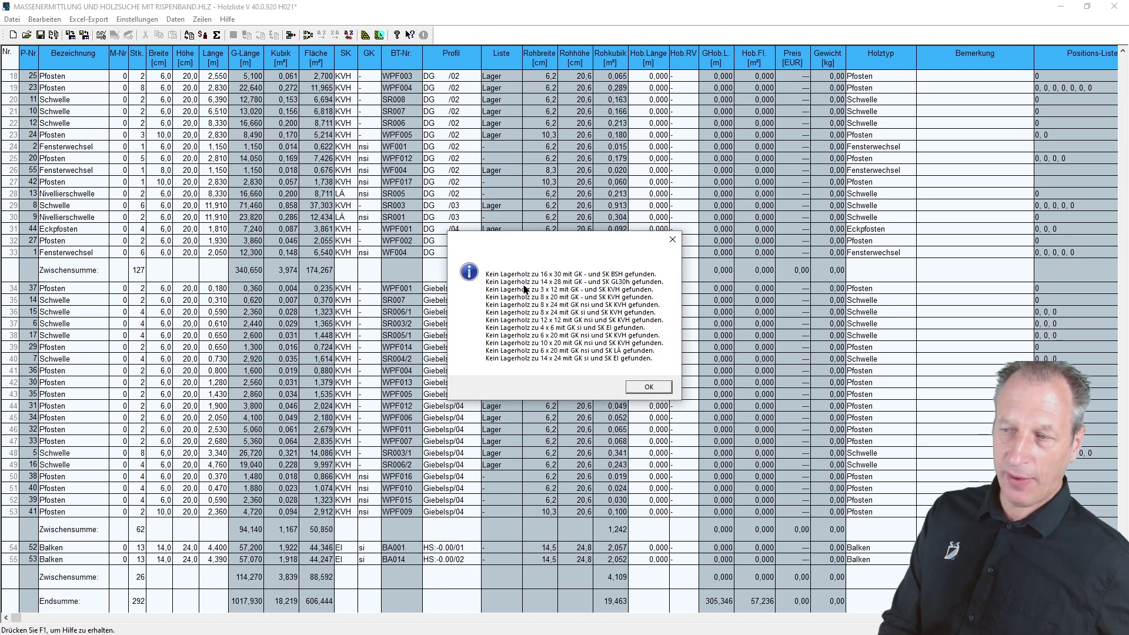
left_click_drag(550, 244, 659, 189)
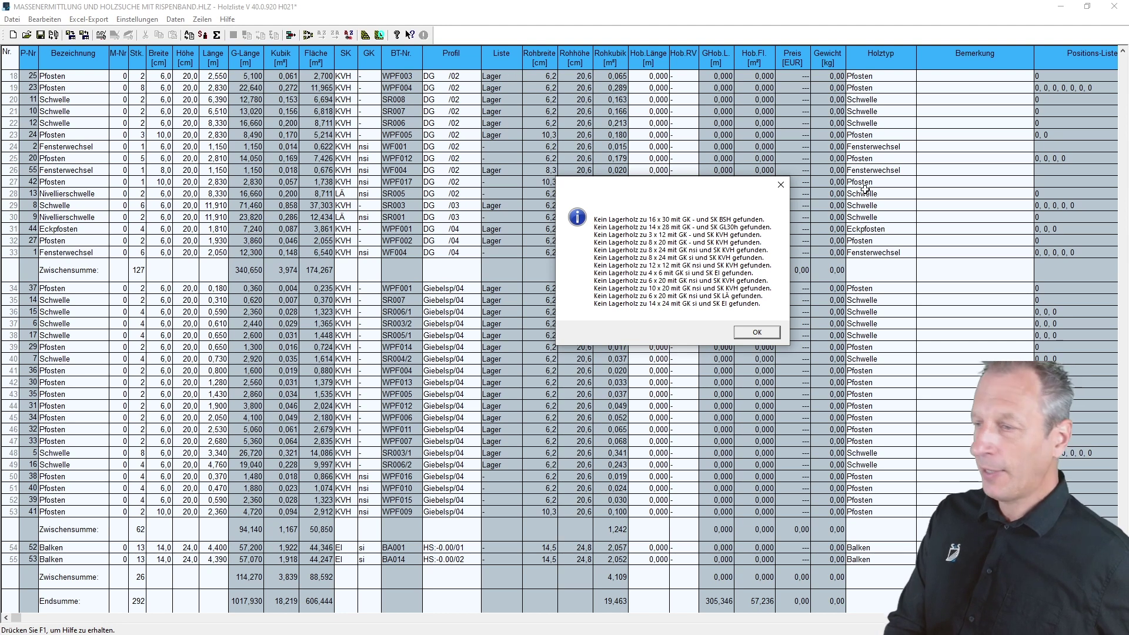
left_click(759, 333)
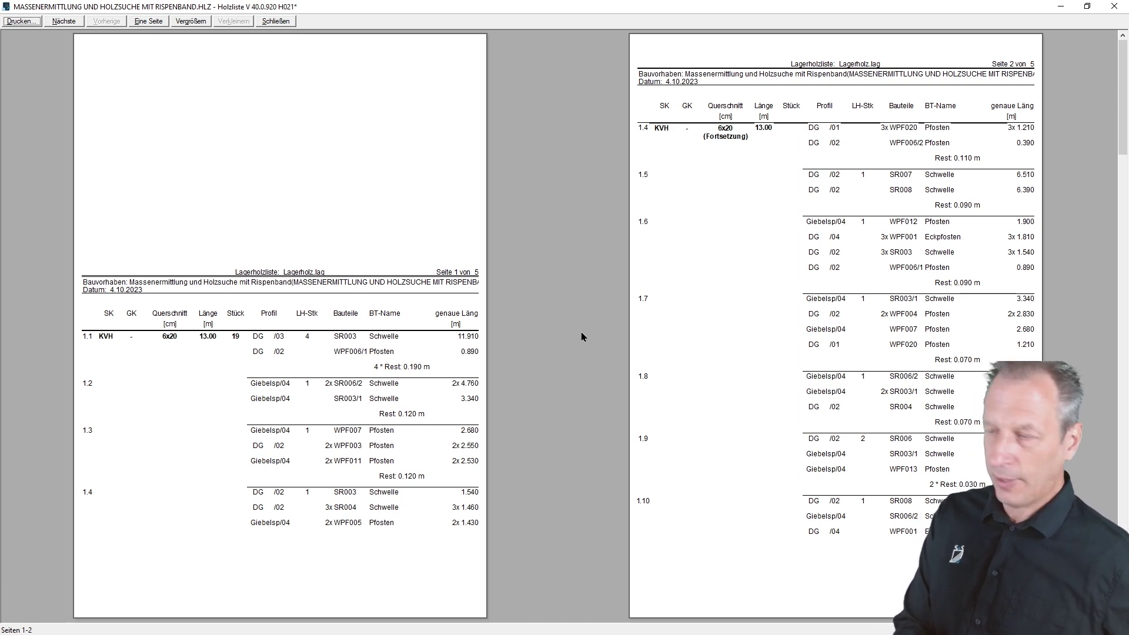
- Page through the cutting report preview to the totals on page 5, then close it
scroll(581, 337, "down", 2)
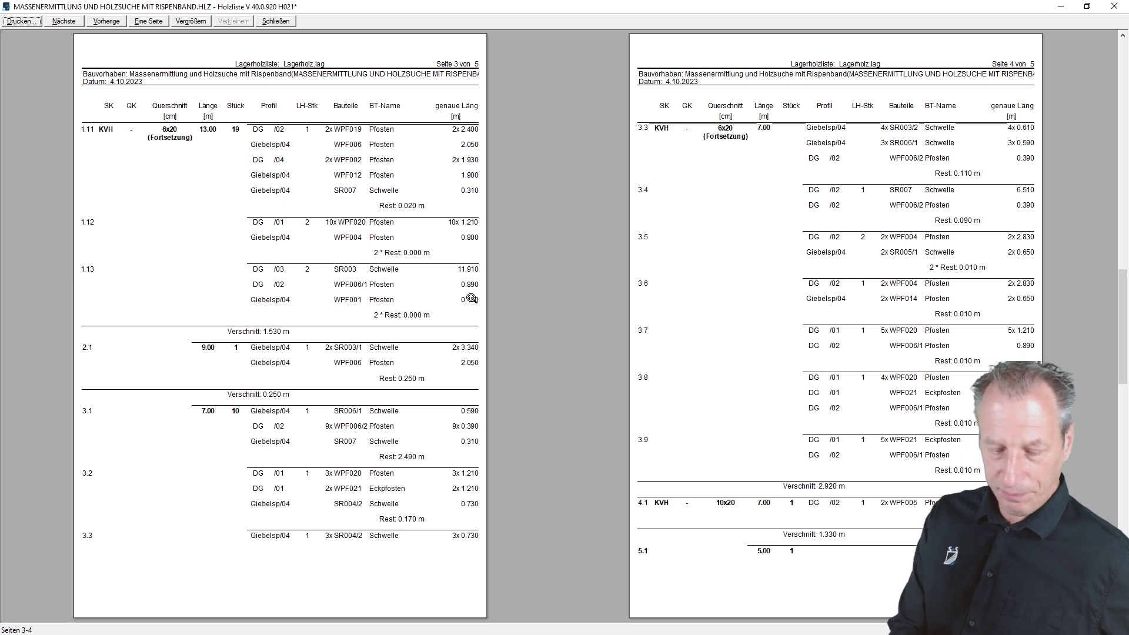
key("Page_Down")
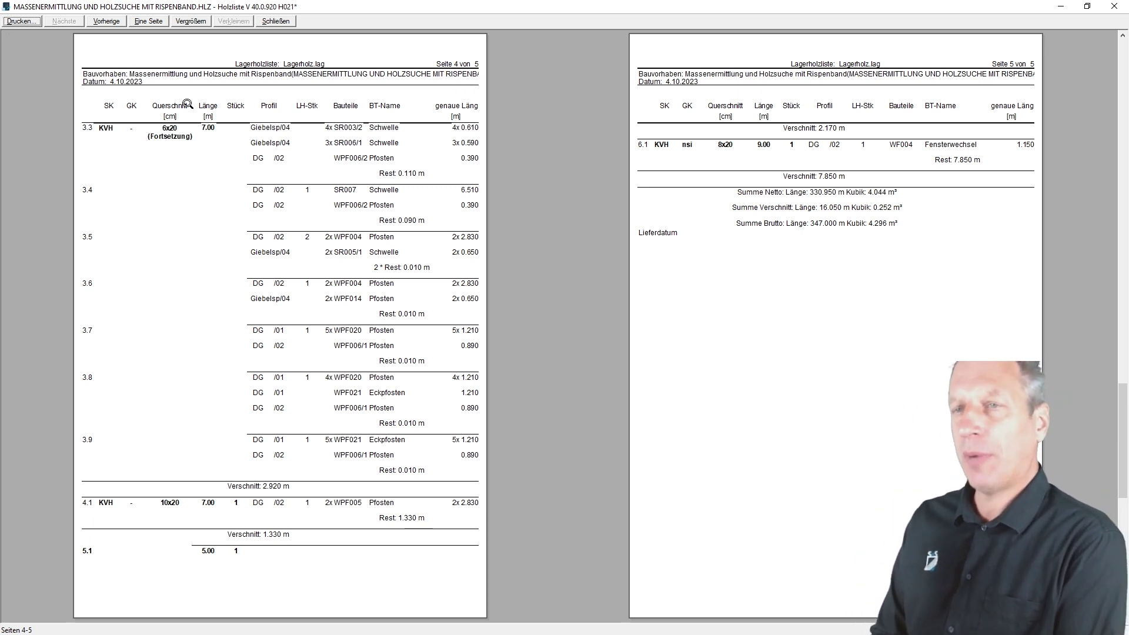
left_click(288, 22)
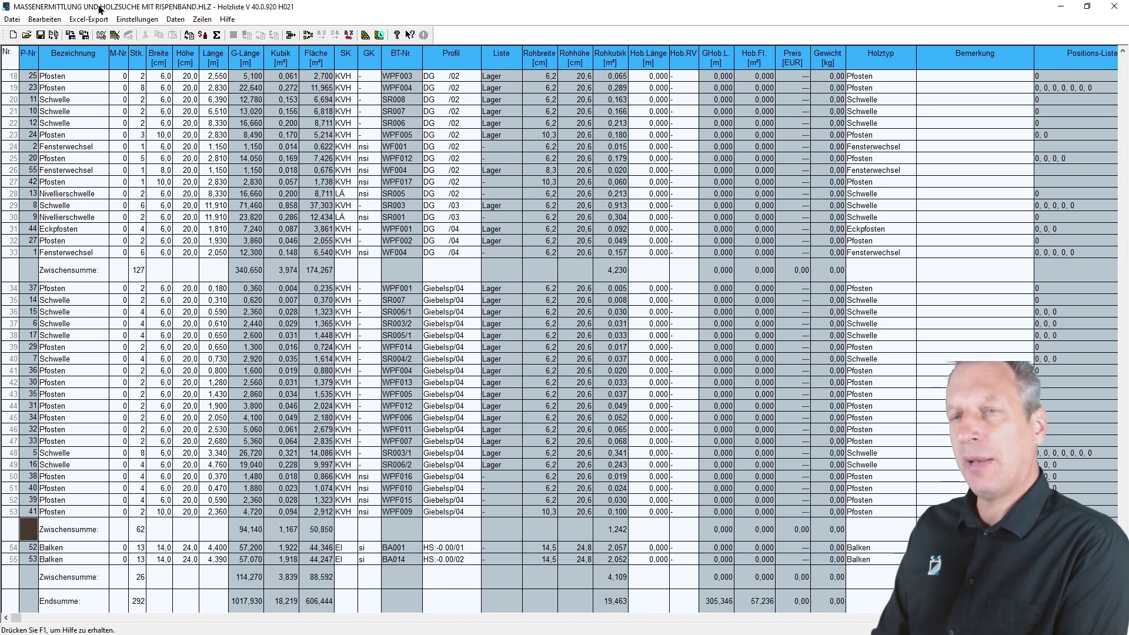
left_click(11, 19)
left_click(11, 19)
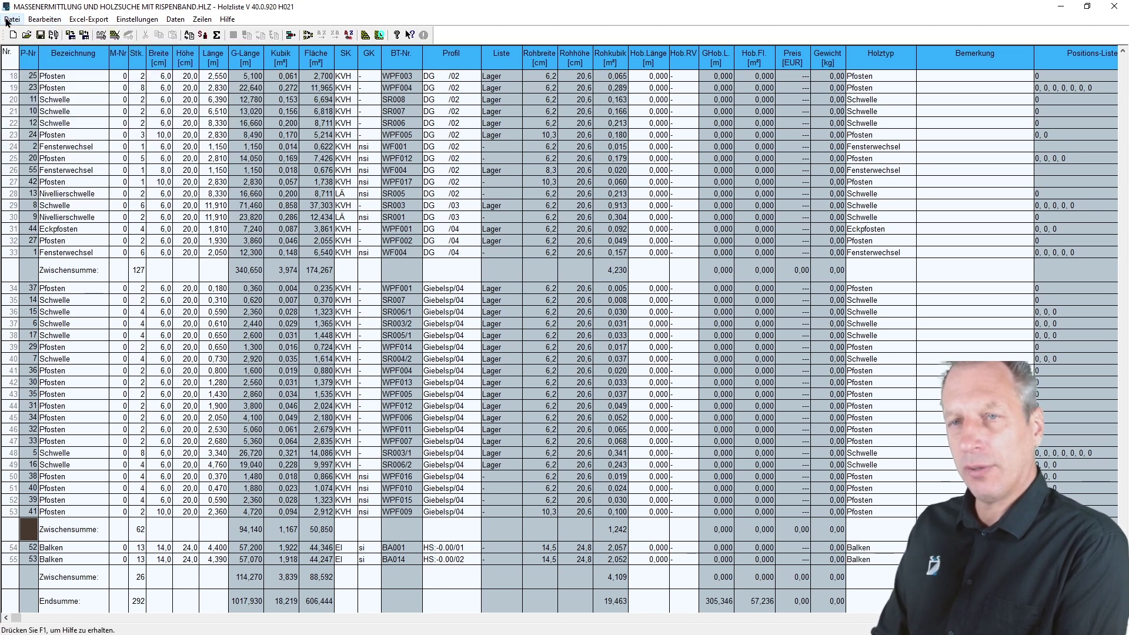
left_click(8, 21)
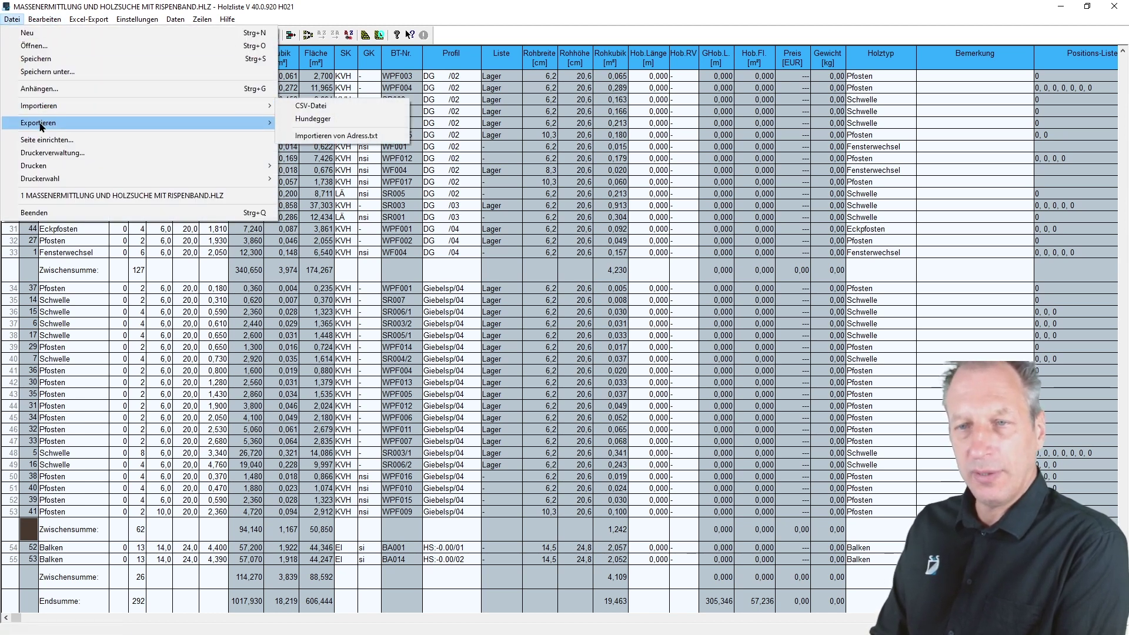
mouse_move(39, 125)
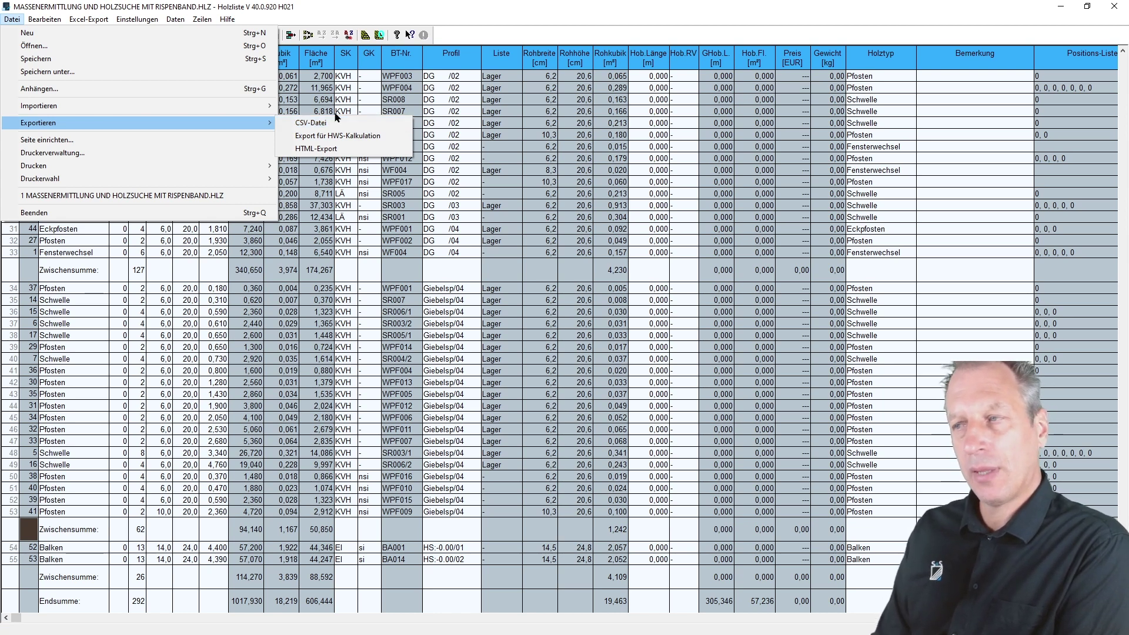
left_click(982, 183)
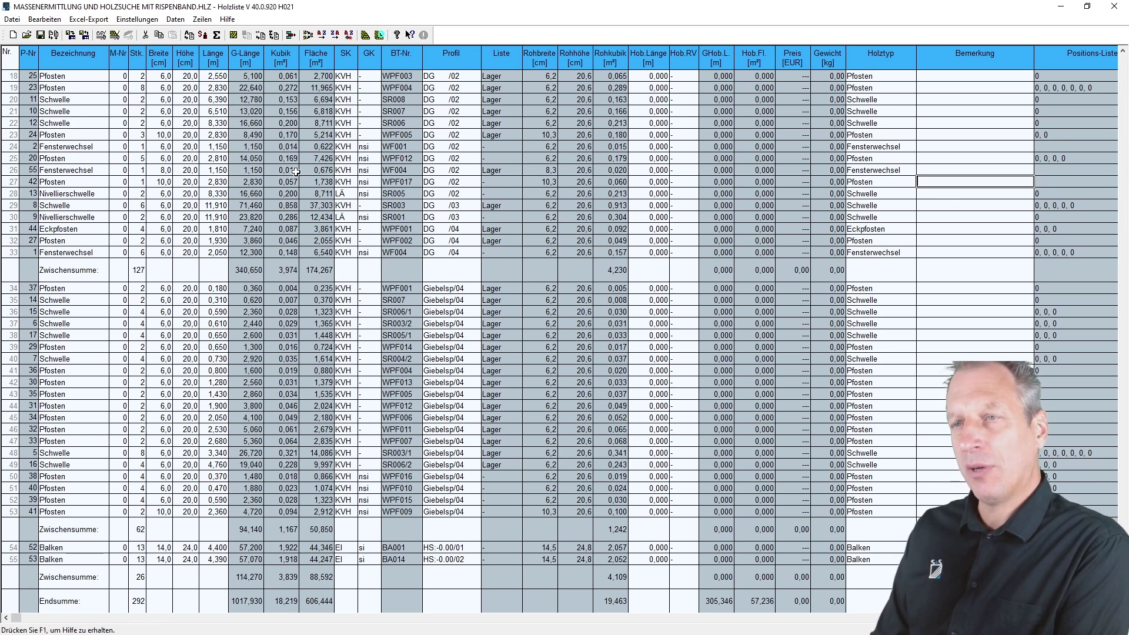
- Accept the general program settings unchanged, then close the Holzliste without saving
left_click(137, 20)
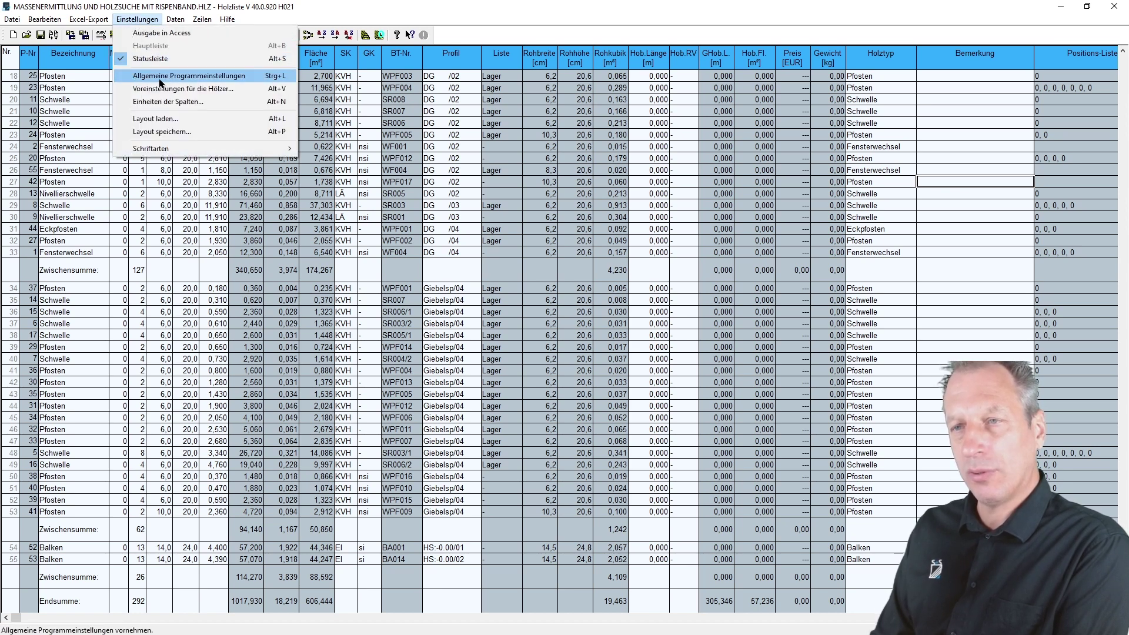
left_click(234, 76)
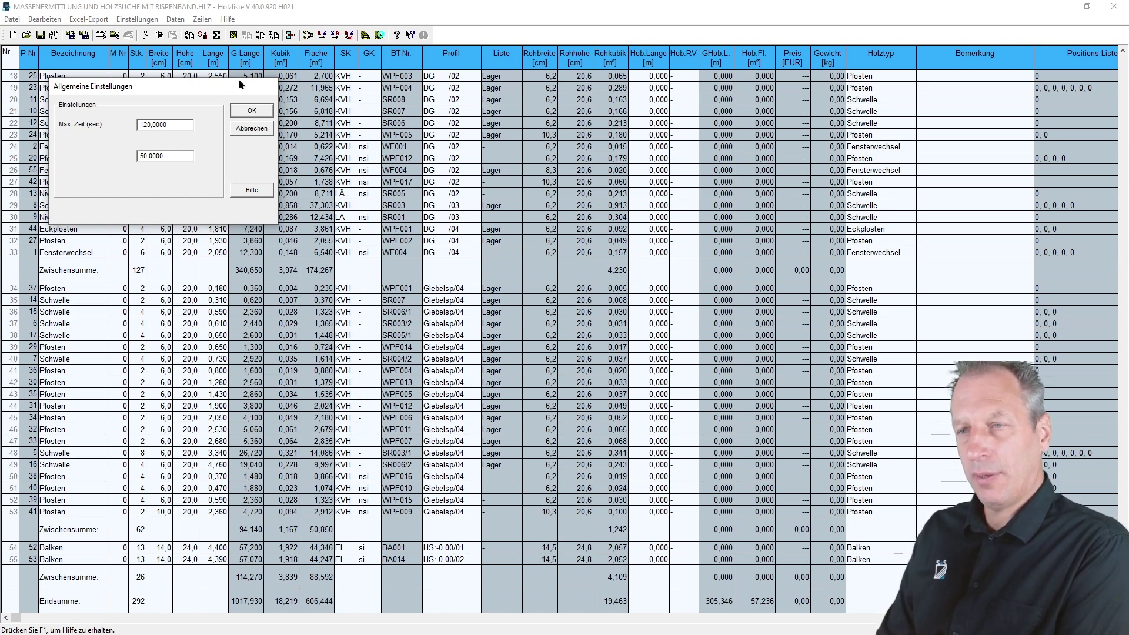
left_click(252, 111)
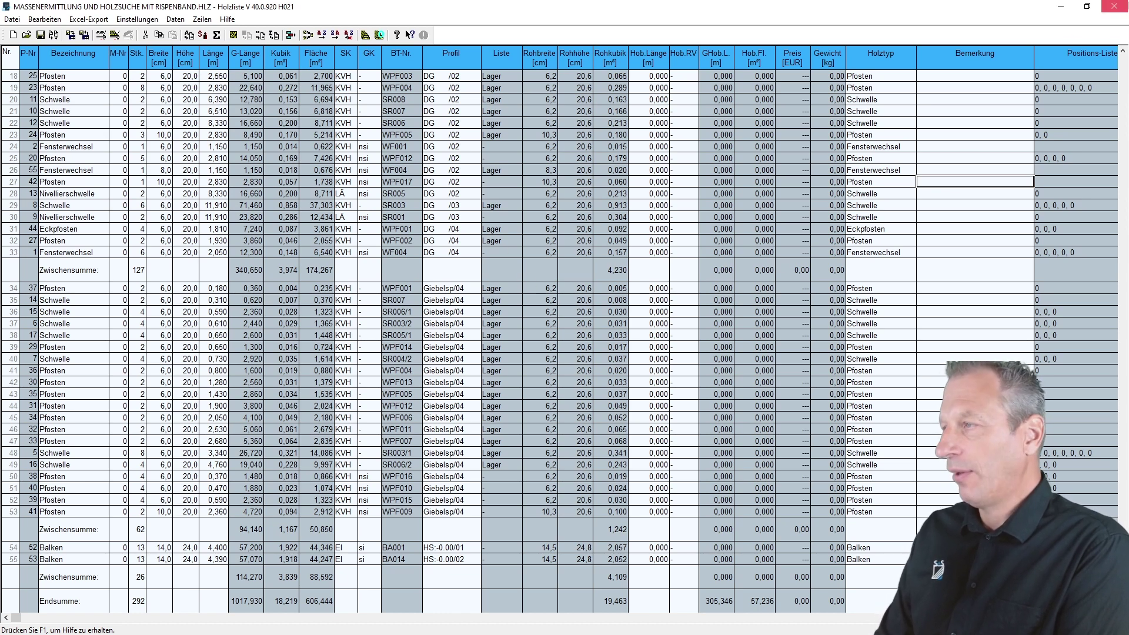
left_click(1111, 8)
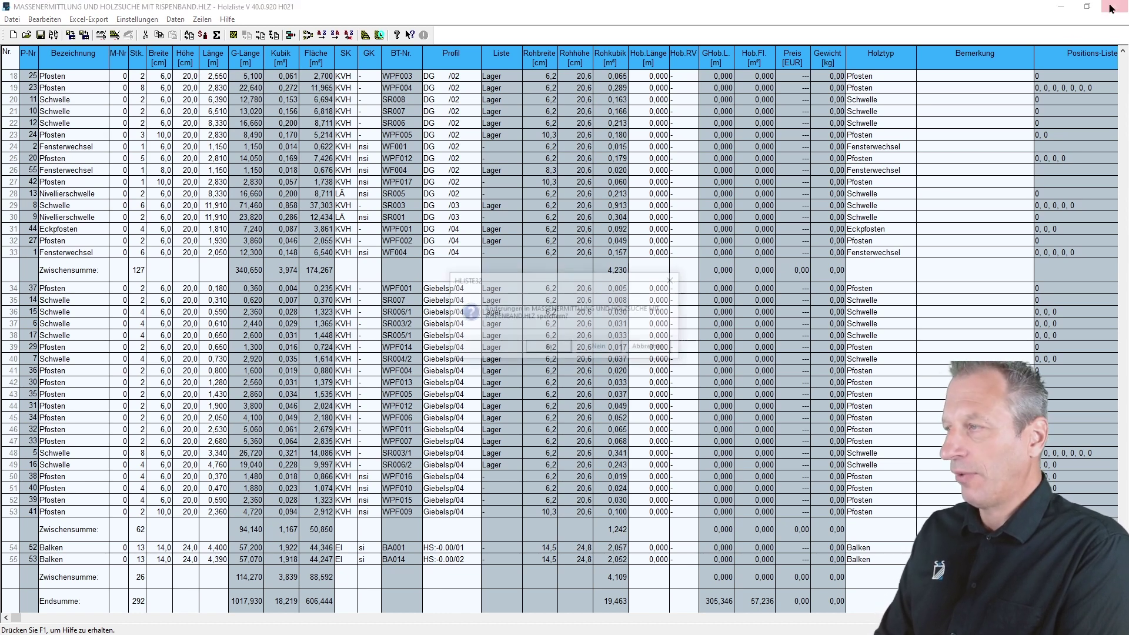
left_click(600, 348)
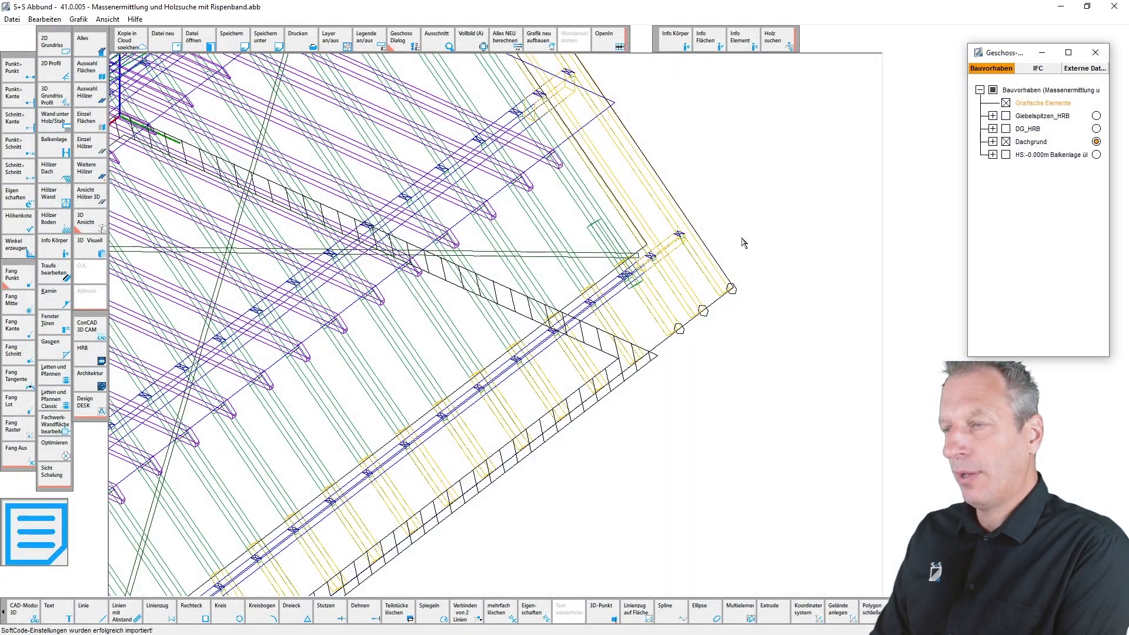
- Zoom to the whole roof and place a free text label with a contact e-mail address above it
key("a")
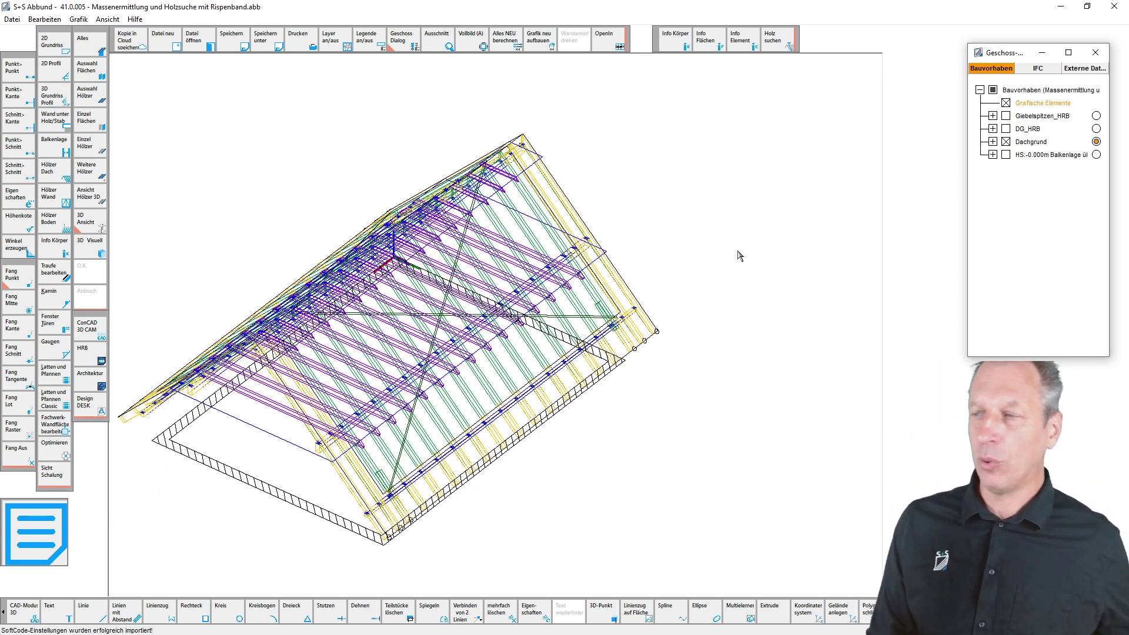
left_click(59, 615)
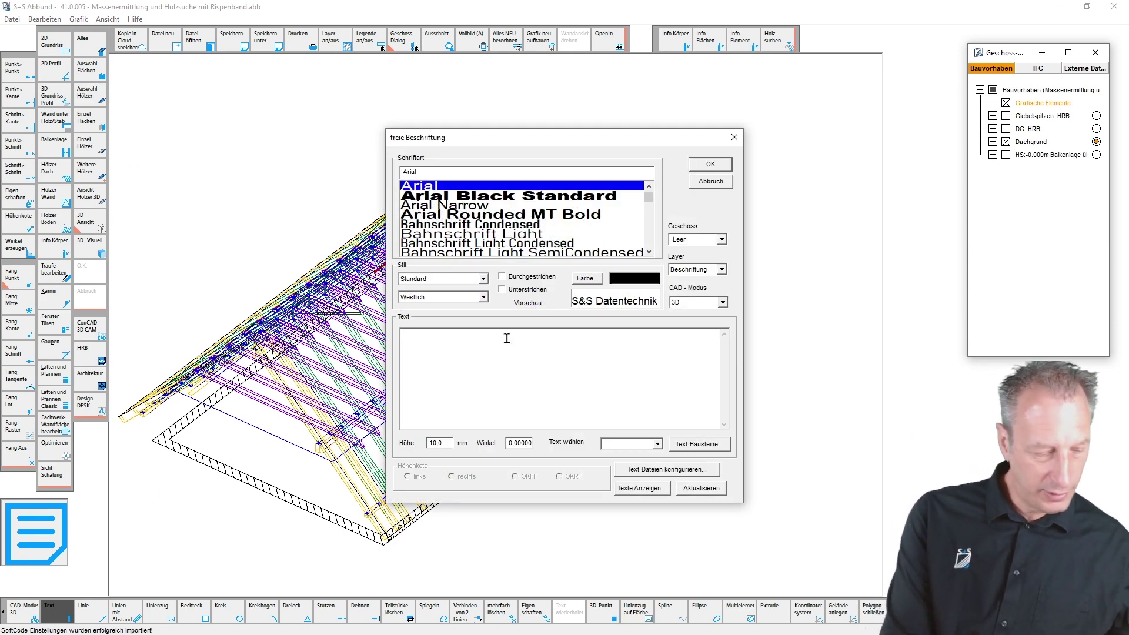
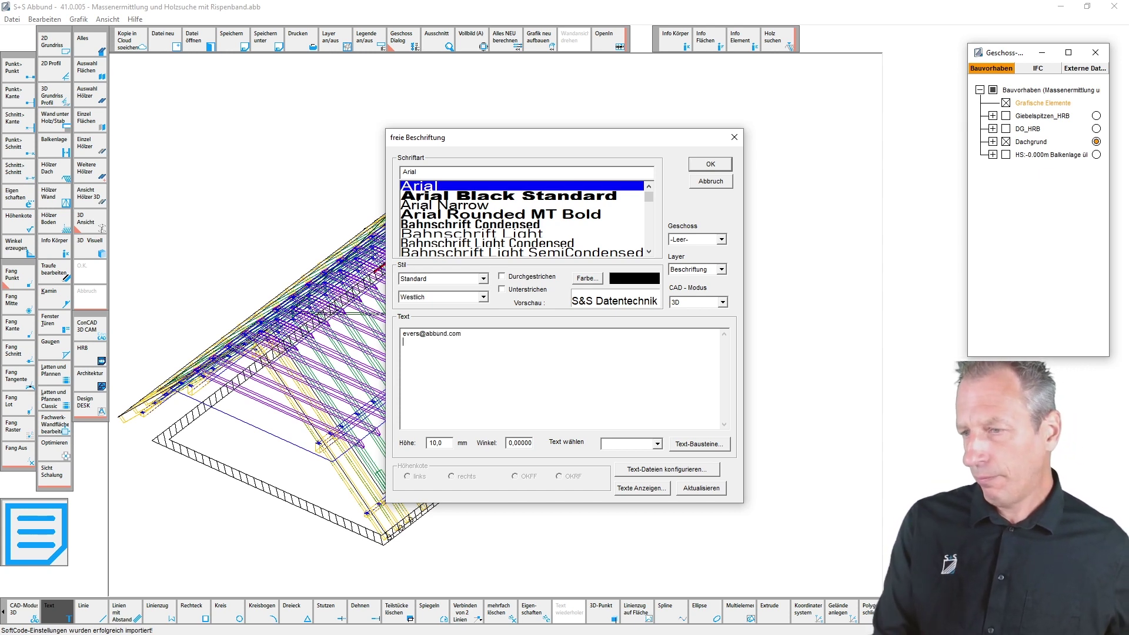
left_click(702, 165)
left_click(631, 119)
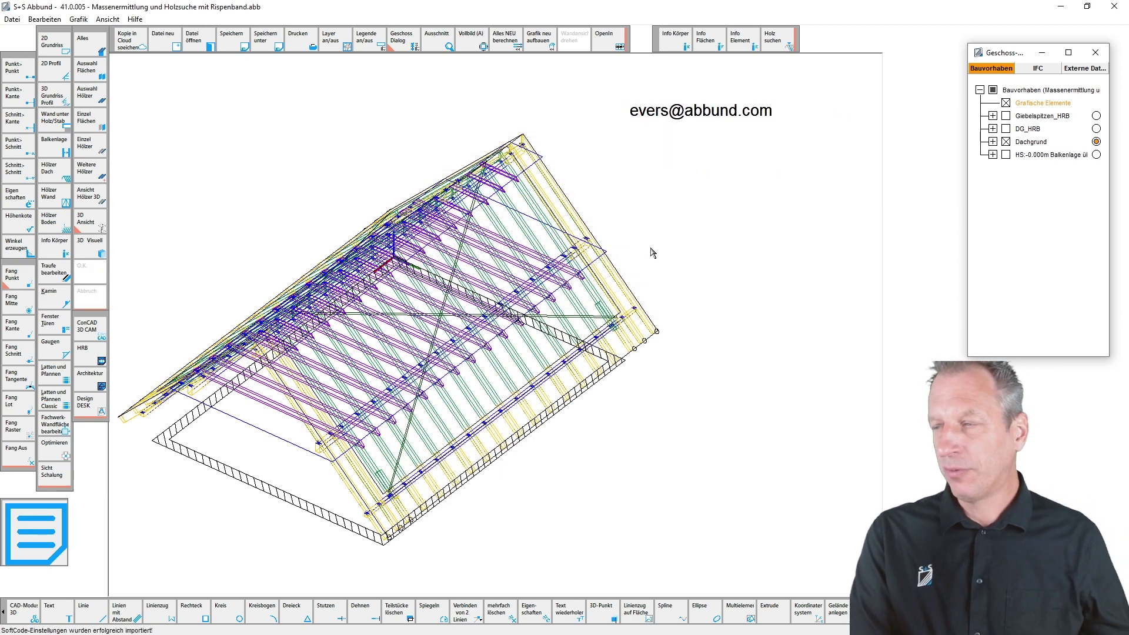